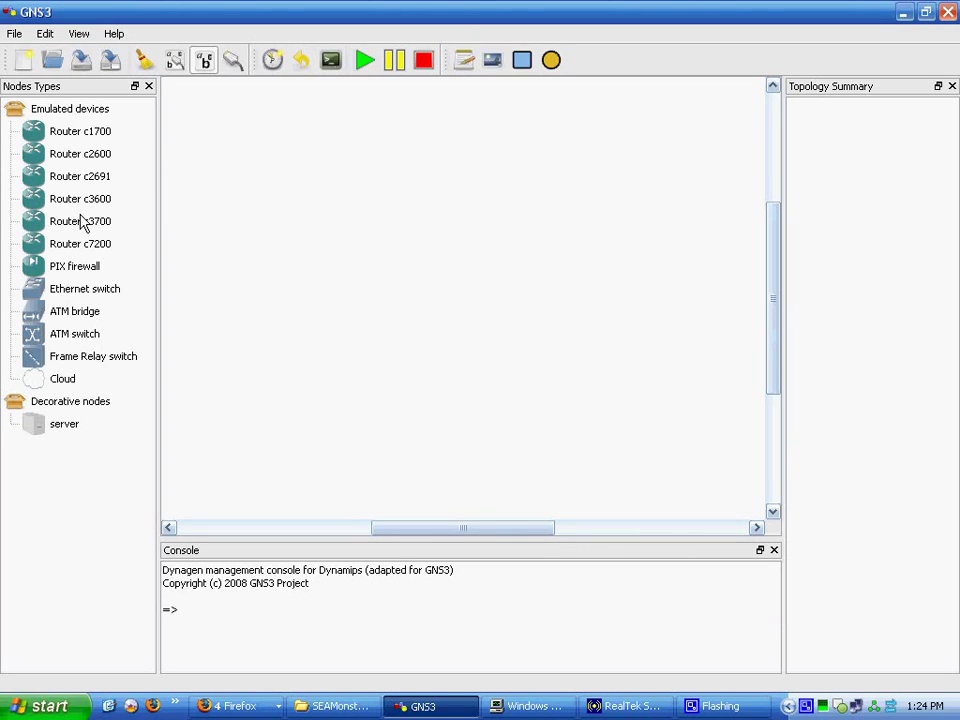
- Place three c3700 routers R0, R1 and R2 and arrange them in a row
left_click_drag(82, 222, 277, 292)
left_click_drag(64, 226, 640, 310)
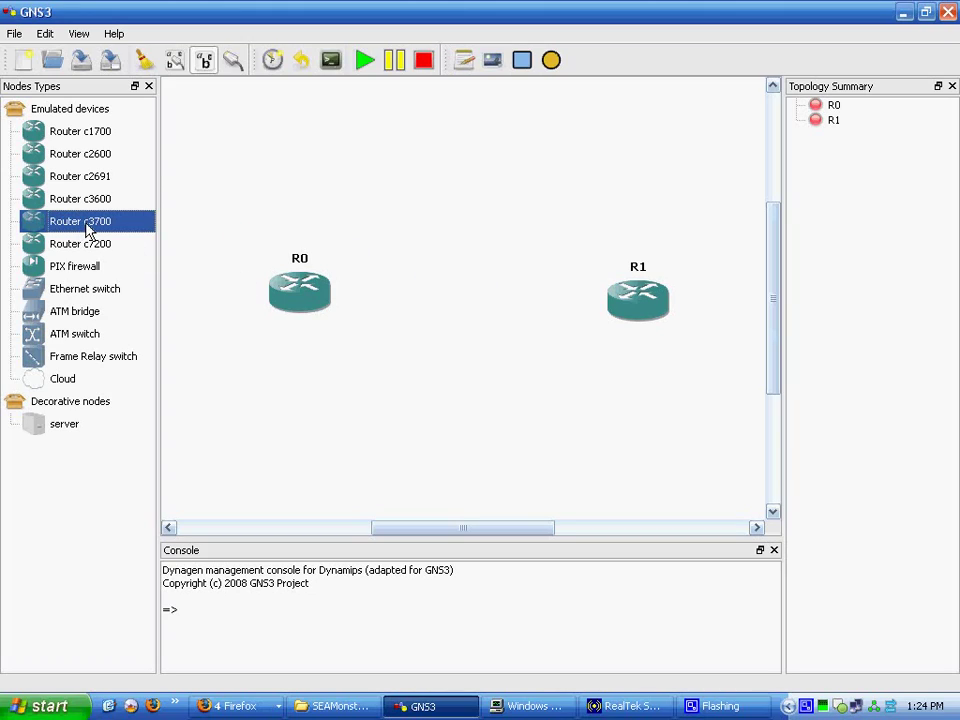
left_click_drag(88, 230, 459, 256)
left_click_drag(645, 311, 703, 273)
left_click_drag(326, 306, 291, 274)
mouse_move(467, 280)
left_mouse_down()
mouse_move(490, 273)
mouse_move(478, 273)
left_mouse_up()
- Connect R1 to R2 and R2 to R0 with FastEthernet links
left_click(233, 60)
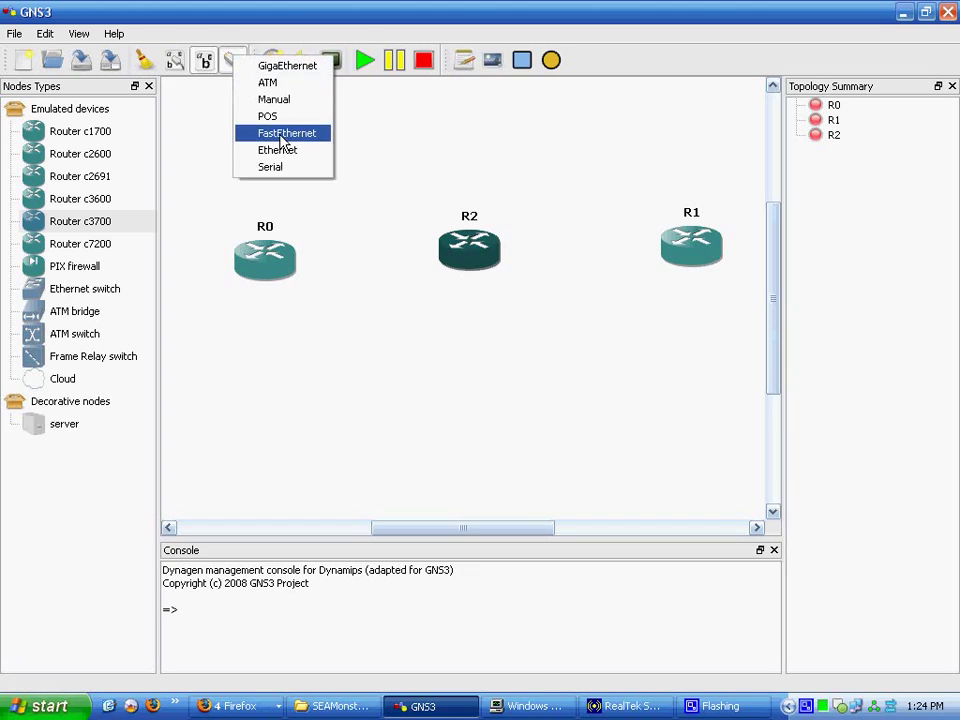
left_click(285, 131)
left_click(693, 250)
left_click(469, 250)
left_click(466, 252)
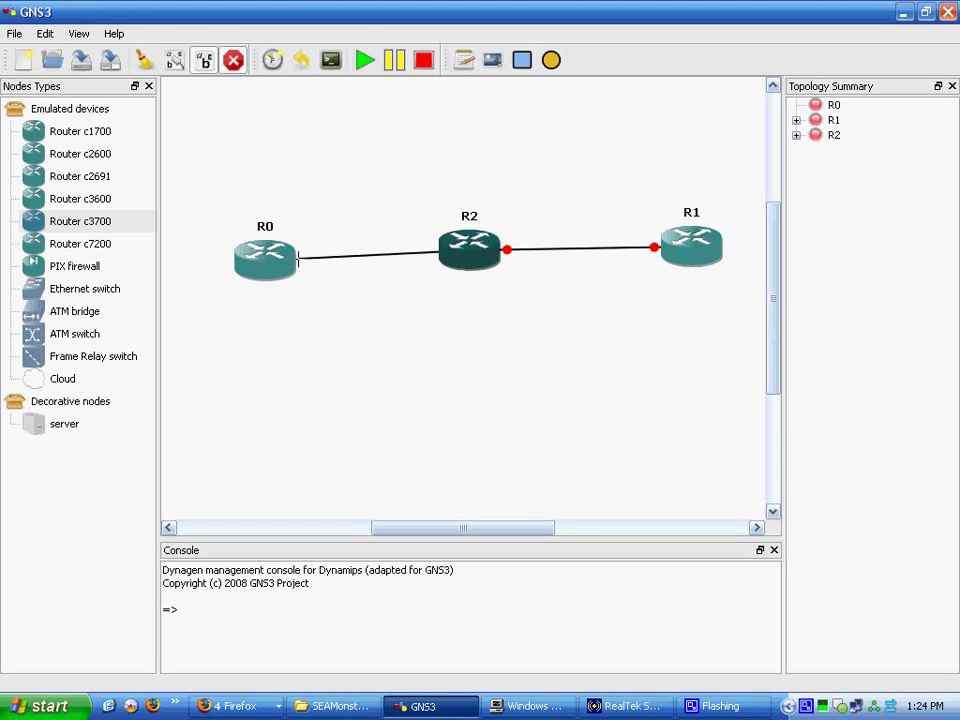
left_click(290, 258)
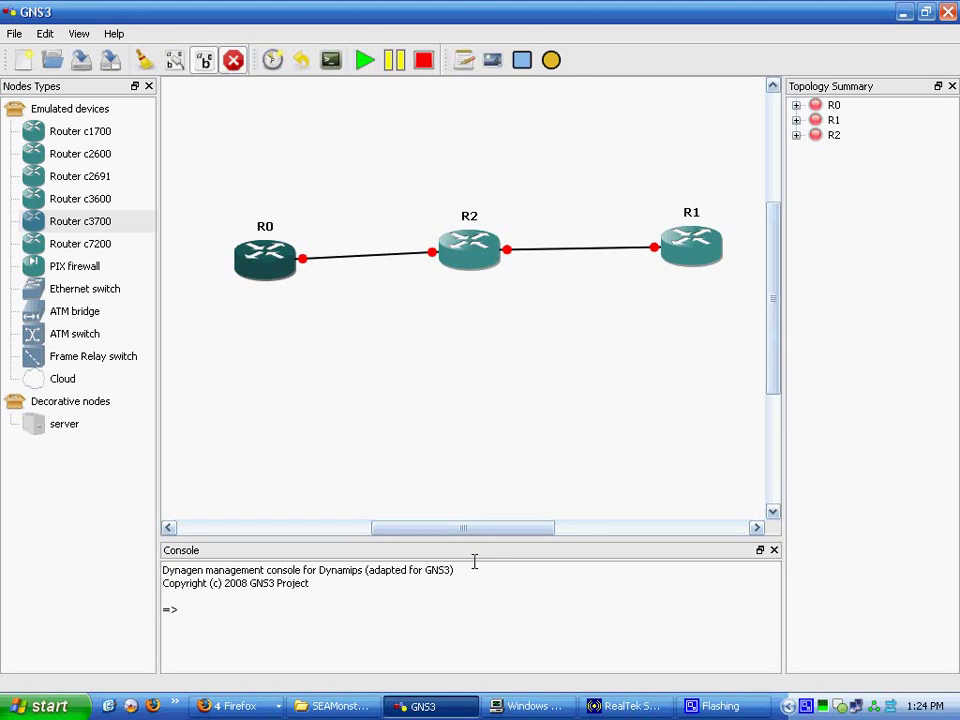
- Add a cloud node C0 beside R0
left_click_drag(469, 527, 428, 527)
left_click(233, 60)
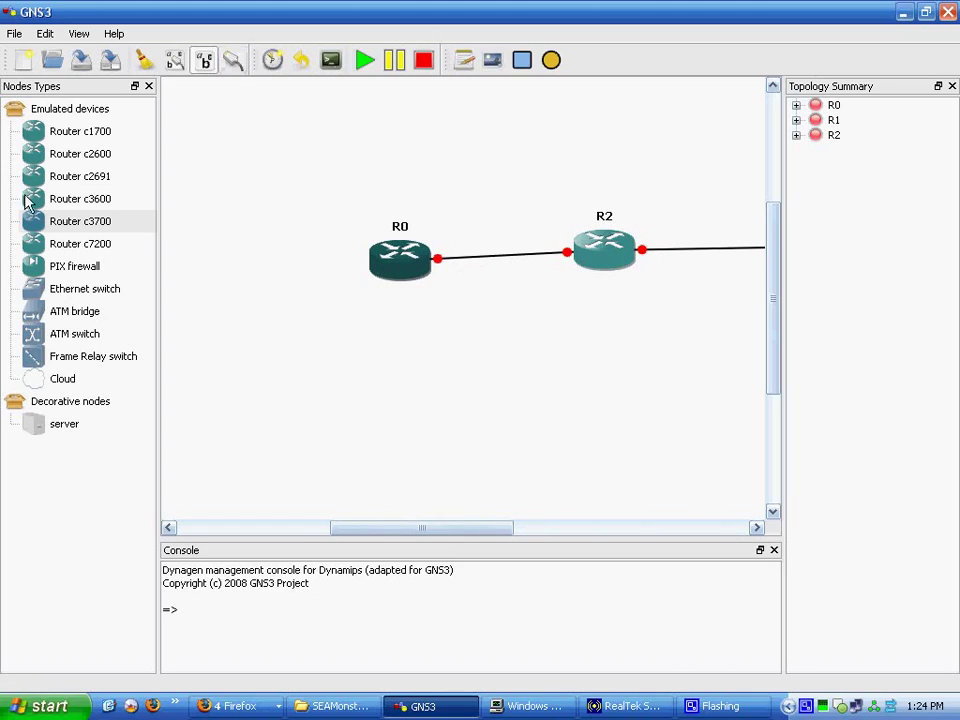
left_click_drag(62, 378, 221, 255)
- Attempt a FastEthernet link from cloud C0 and dismiss the no-interface error
left_click(232, 61)
left_click(285, 140)
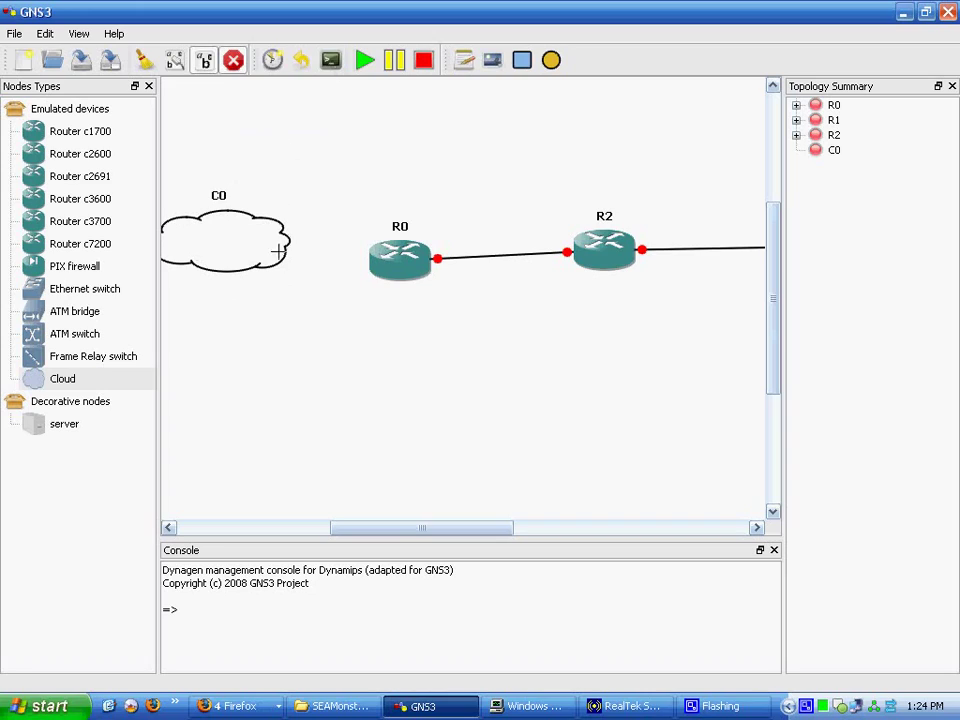
left_click(279, 249)
left_click(477, 375)
left_click(233, 60)
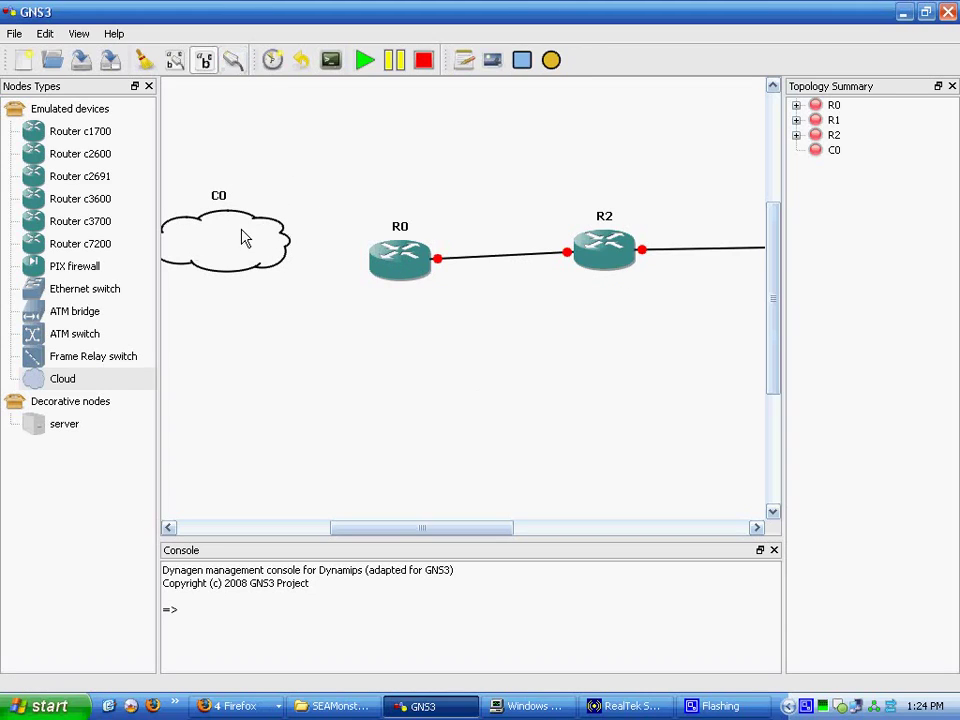
- Add the SDM Test loopback adapter as C0's generic Ethernet NIO and save
right_click(244, 238)
left_click(279, 246)
left_click(167, 104)
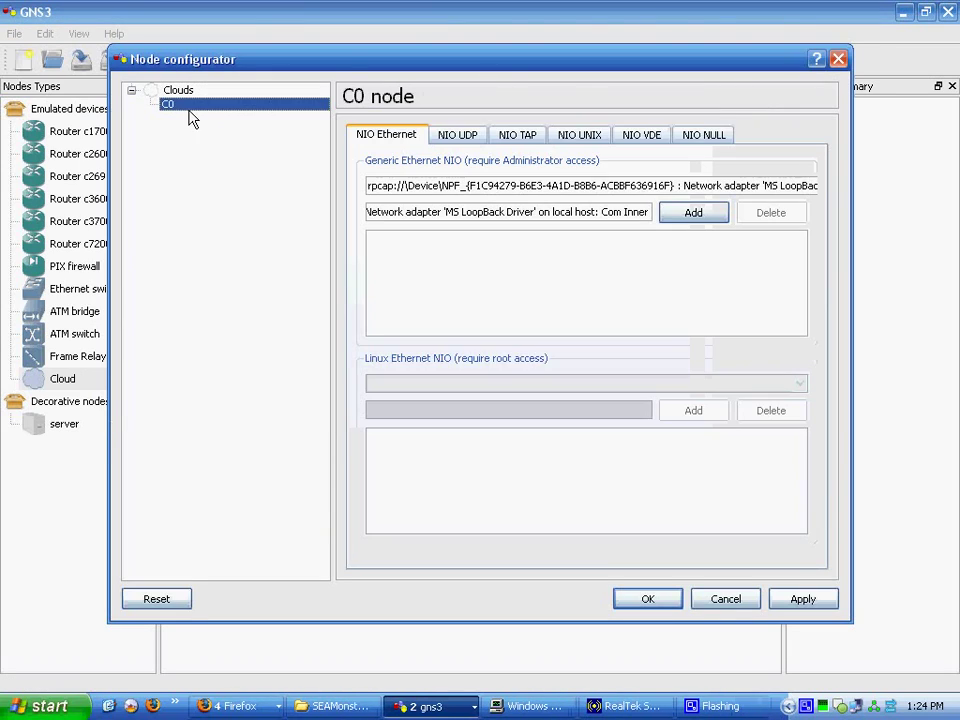
left_click(739, 188)
left_click(735, 228)
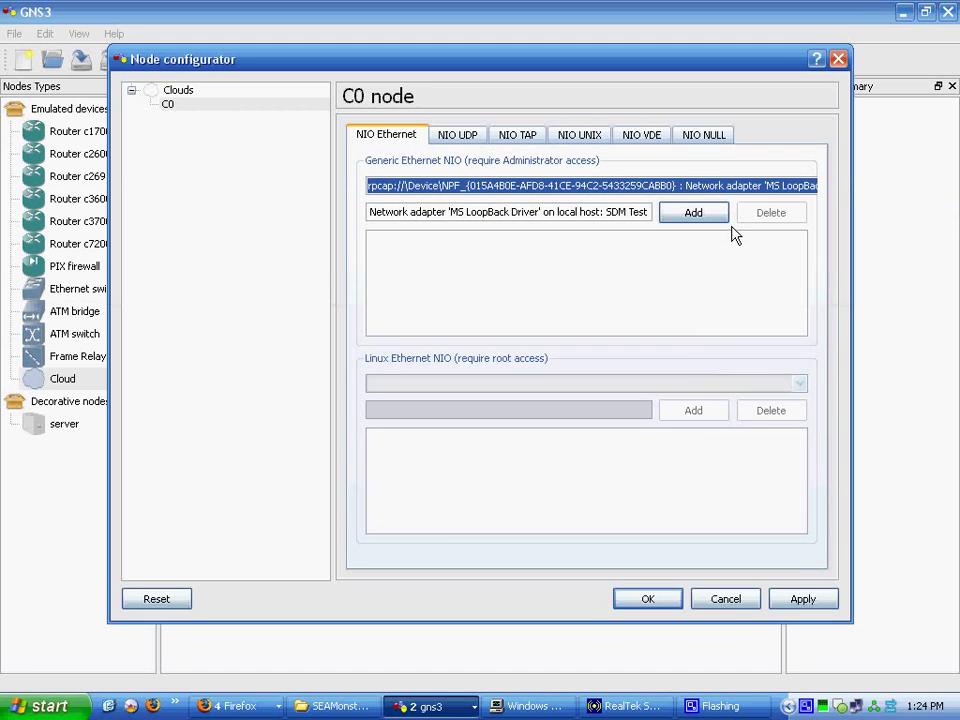
left_click(694, 213)
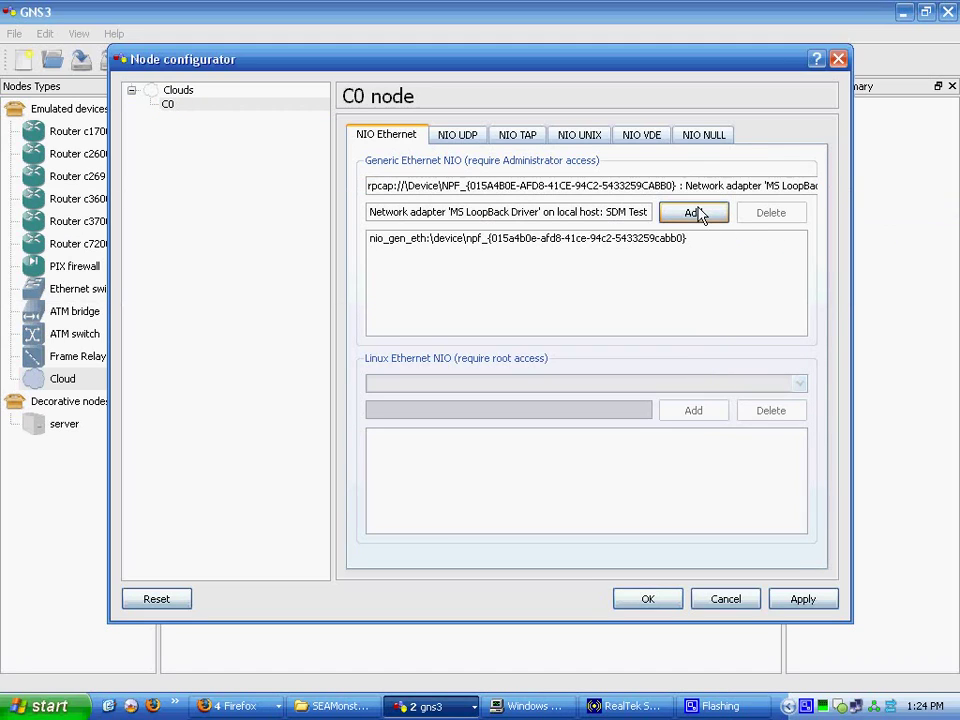
left_click(647, 600)
left_click(42, 706)
- Open the SDM Test loopback connection's properties from My Network Places
right_click(290, 453)
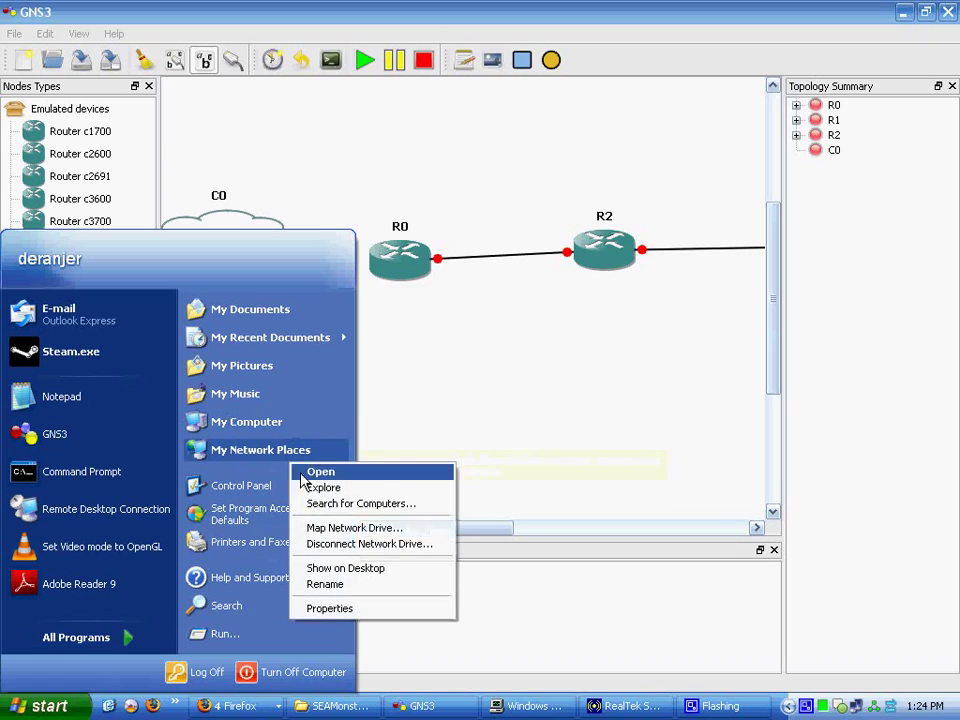
left_click(390, 606)
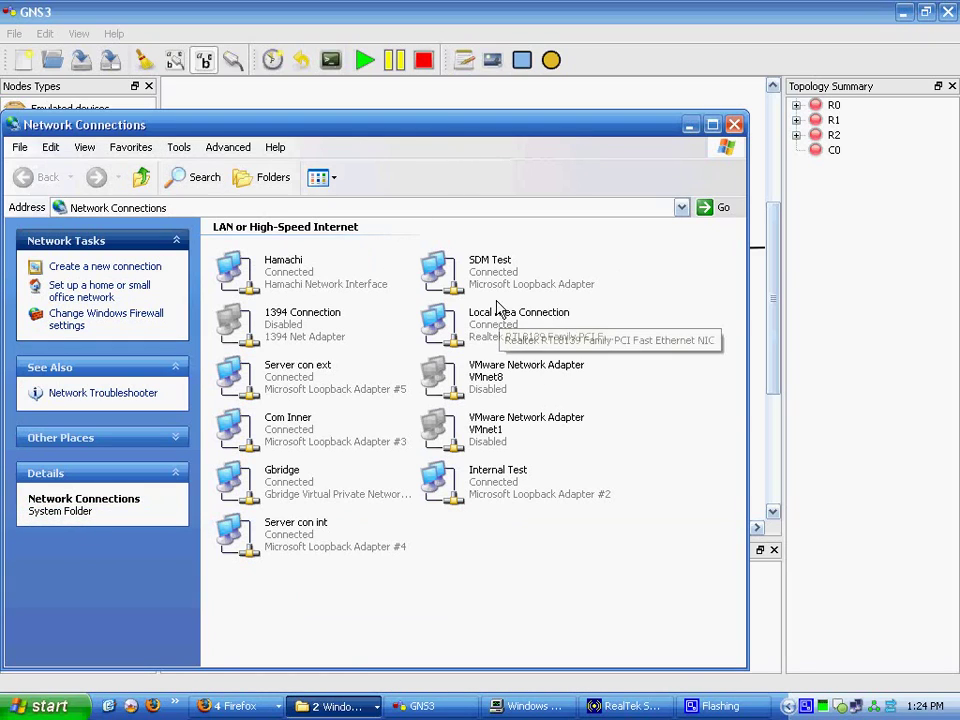
right_click(495, 266)
left_click(527, 270)
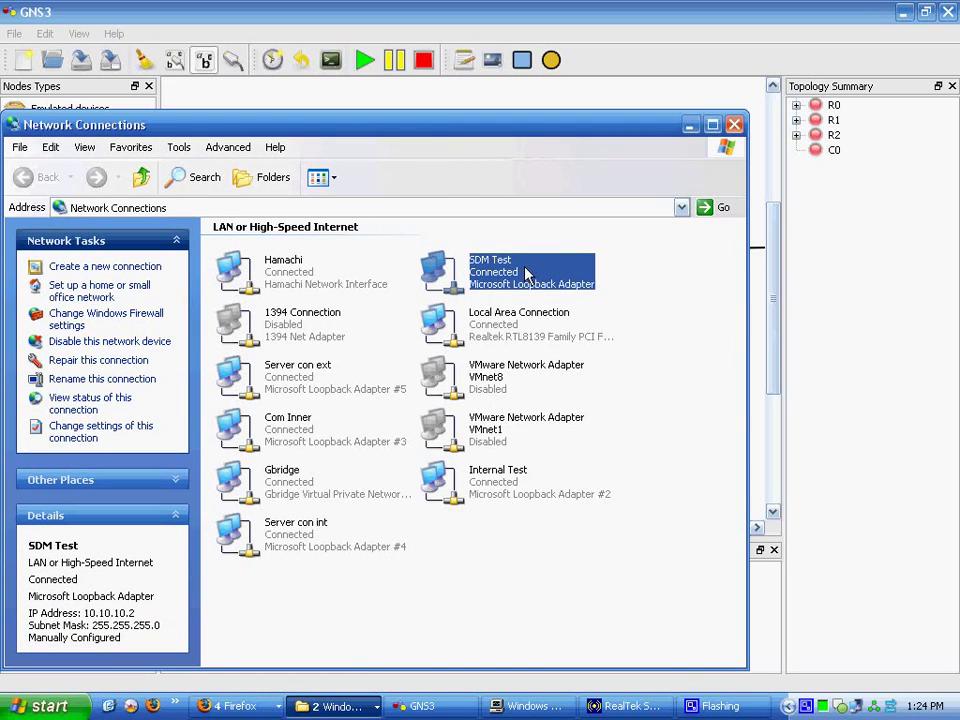
right_click(527, 270)
left_click(619, 413)
scroll(189, 214, "down", 1)
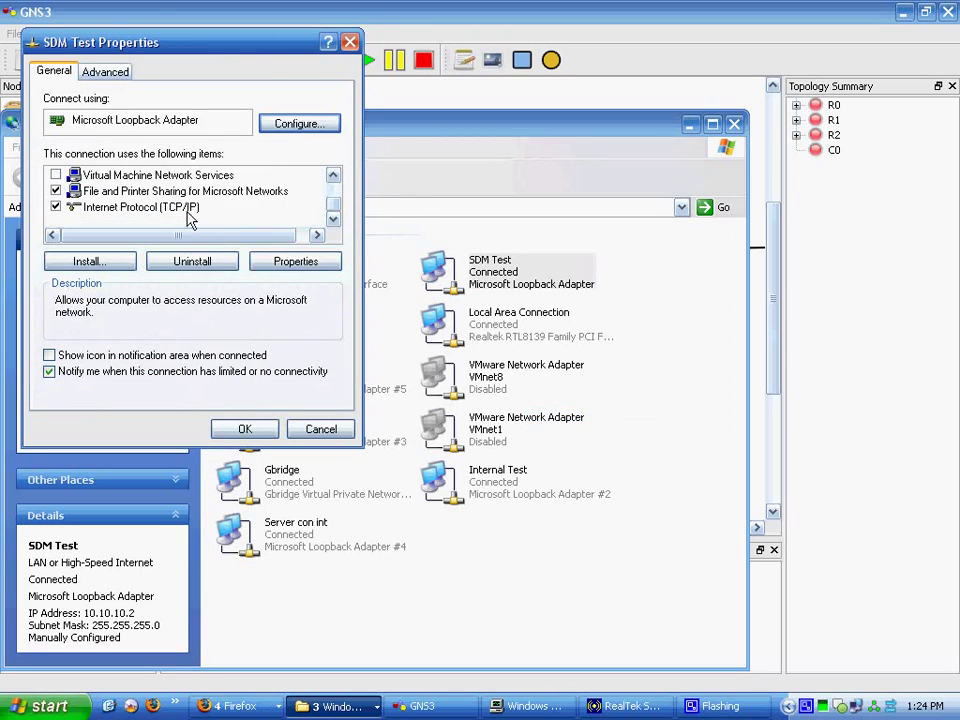
scroll(82, 207, "up", 1)
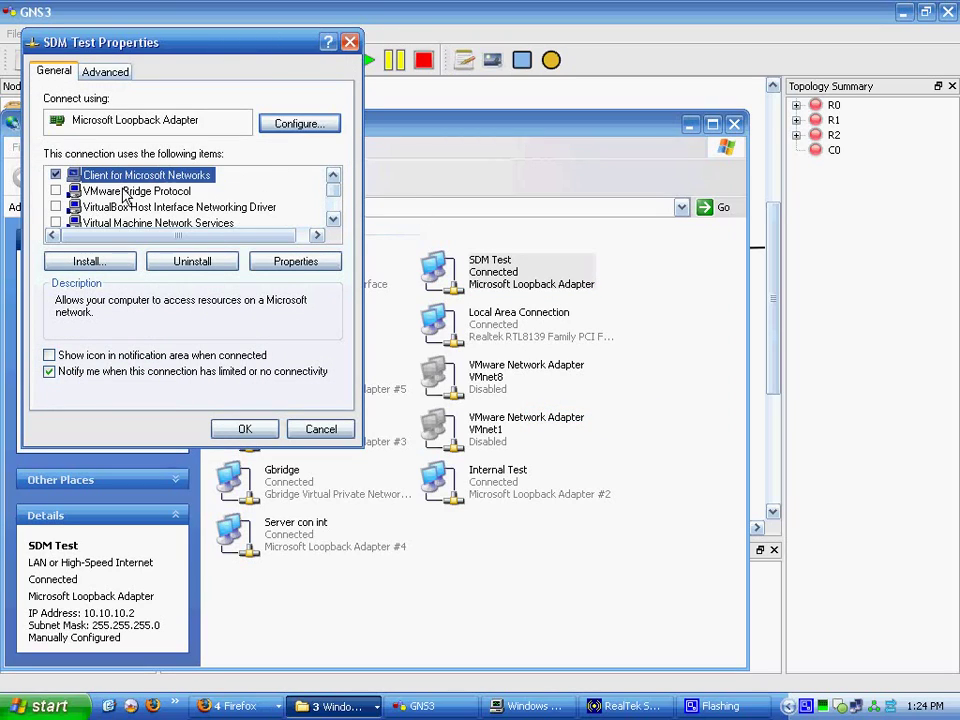
scroll(125, 197, "down", 1)
- Set TCP/IP to 10.10.10.2, mask 255.255.255.0, gateway 10.10.10.1, accepting the gateway warning
double_click(130, 207)
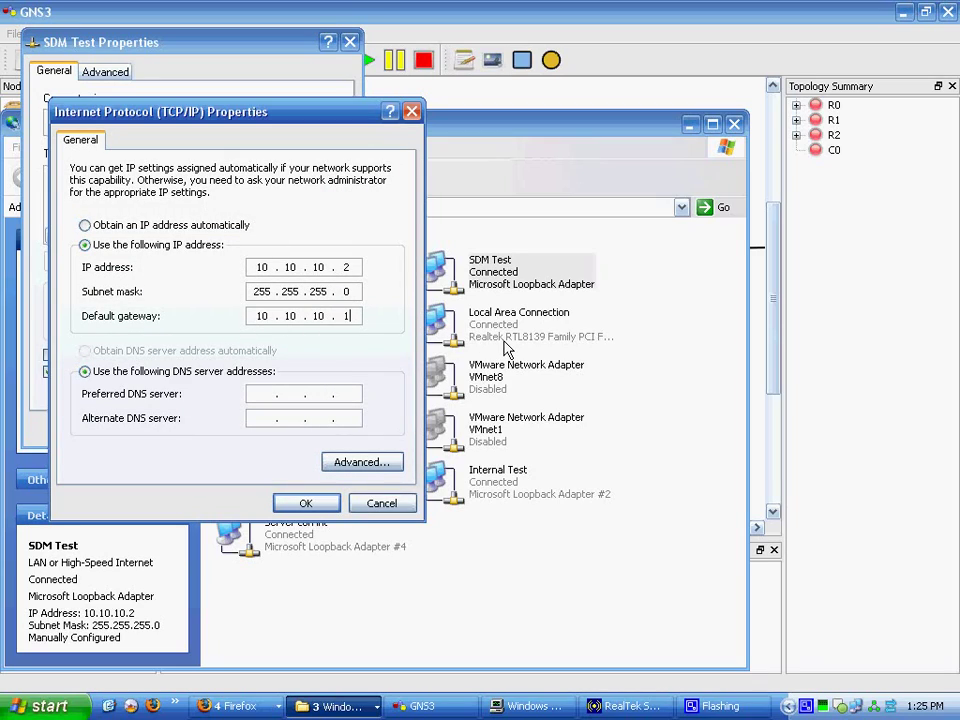
left_click(300, 502)
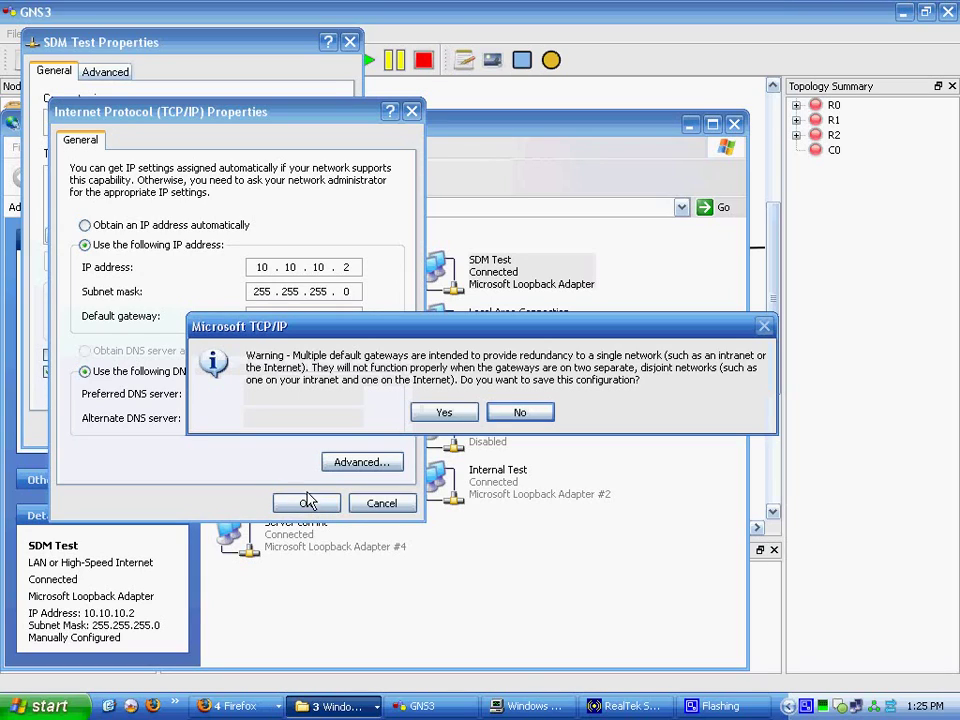
left_click(443, 349)
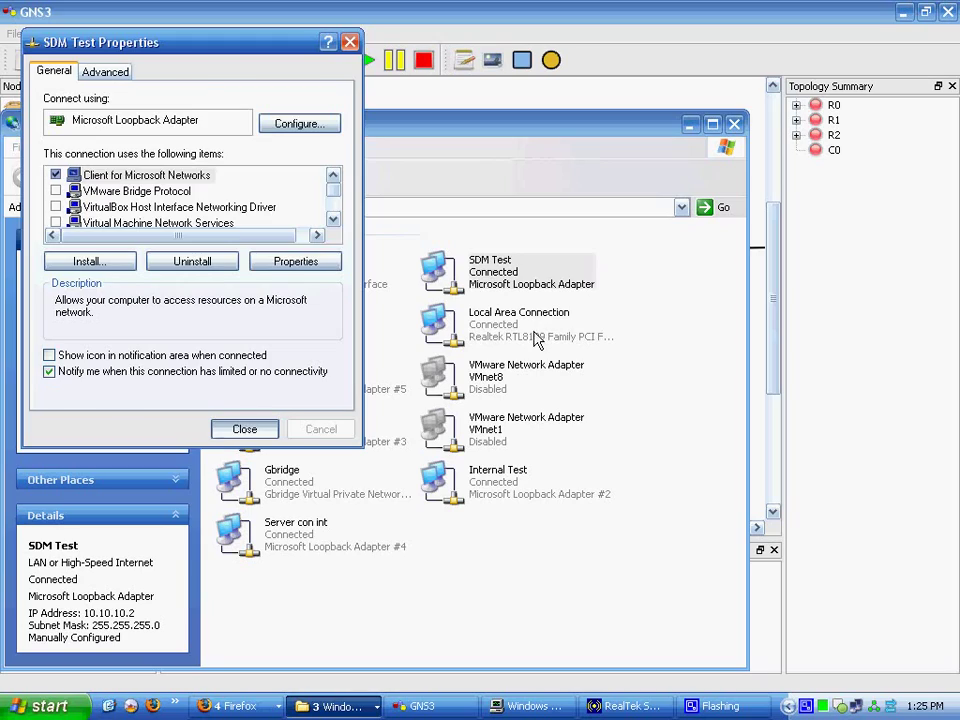
key("Return")
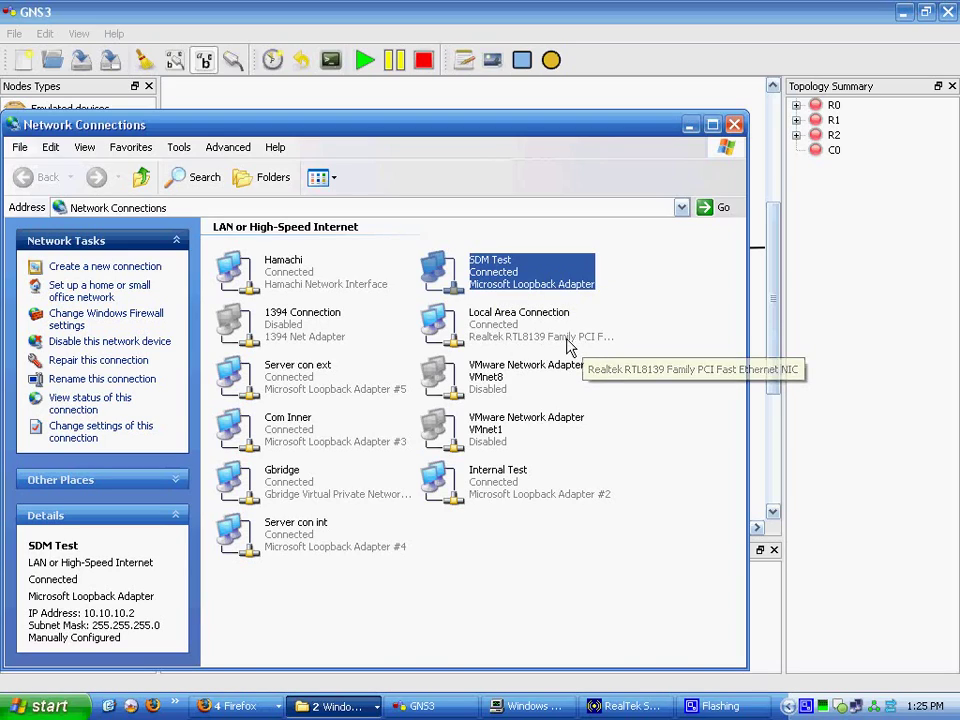
- Link cloud C0's nio_gen_eth interface to R0 with FastEthernet
left_click(691, 123)
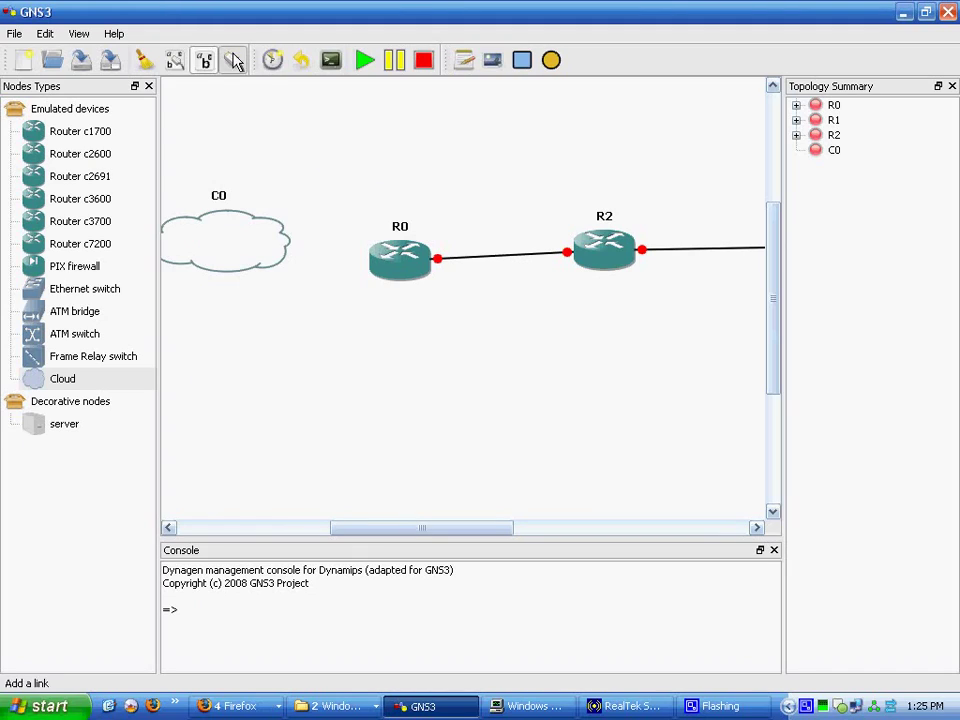
left_click(204, 60)
left_click(274, 132)
left_click(284, 245)
left_click(406, 251)
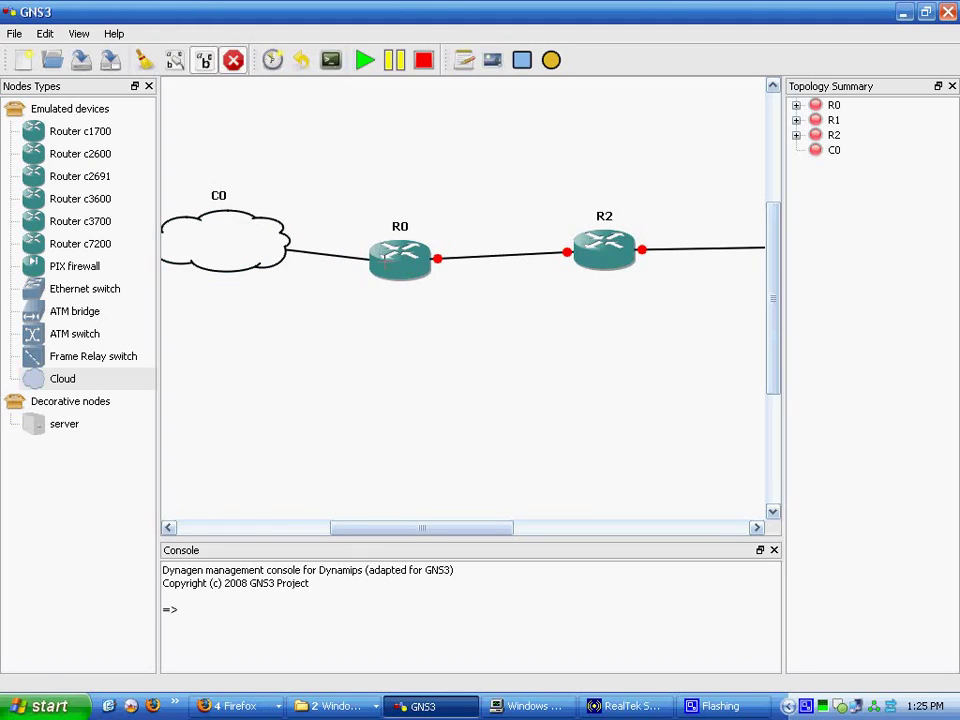
left_click(233, 60)
- Shift R2 and R1 left, add Ethernet switch SW0, and link it to the end router
left_click_drag(463, 530, 560, 528)
left_click_drag(322, 269, 272, 274)
left_click_drag(485, 263, 435, 274)
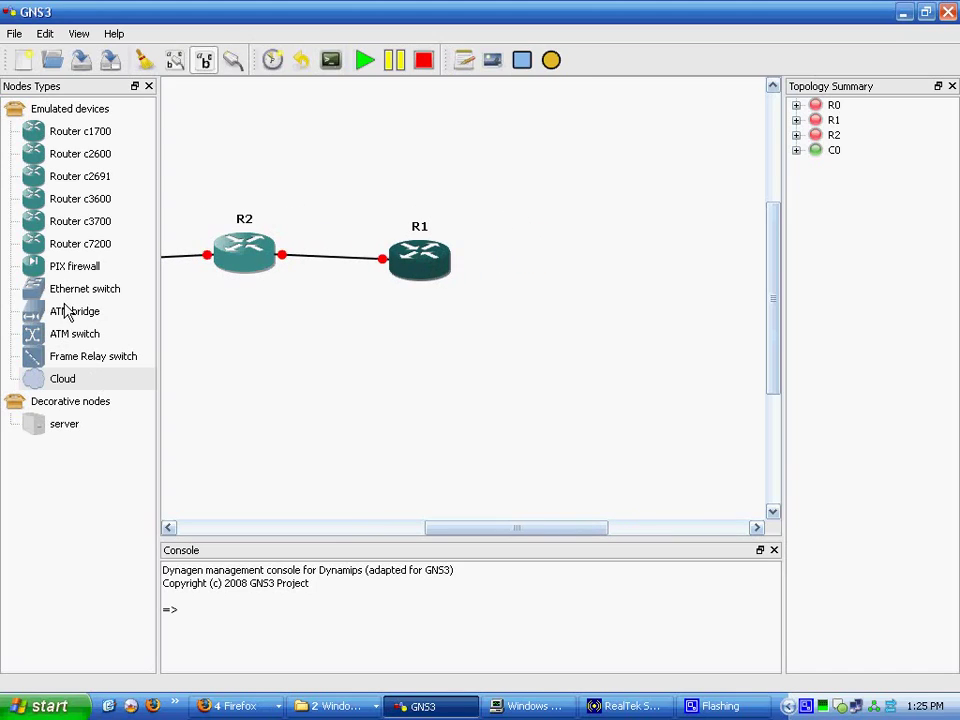
left_click_drag(75, 289, 557, 262)
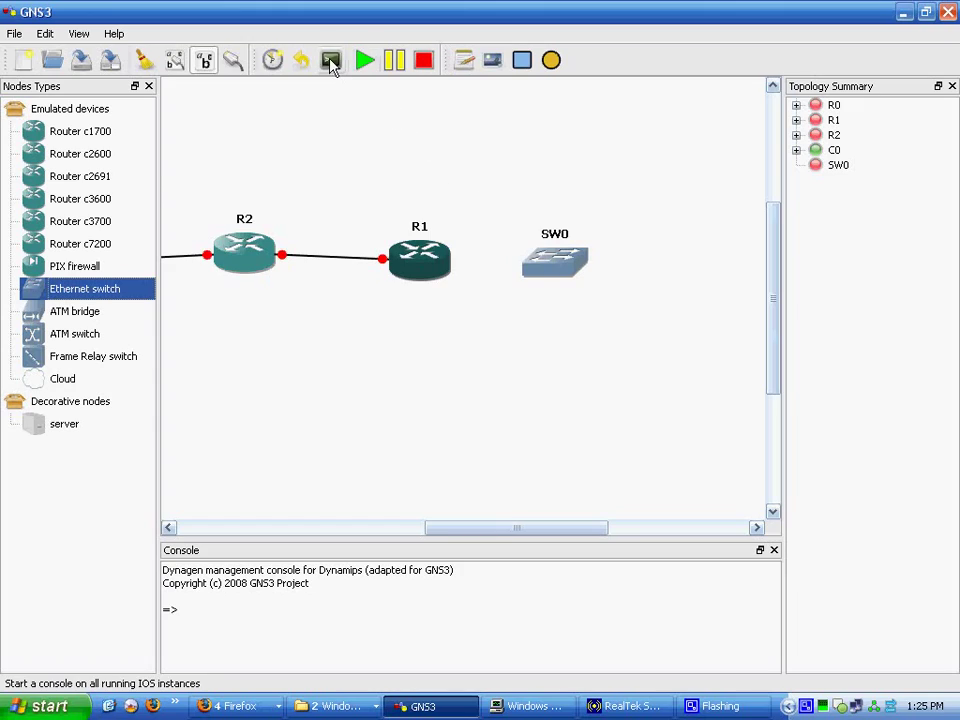
left_click(236, 62)
left_click(285, 137)
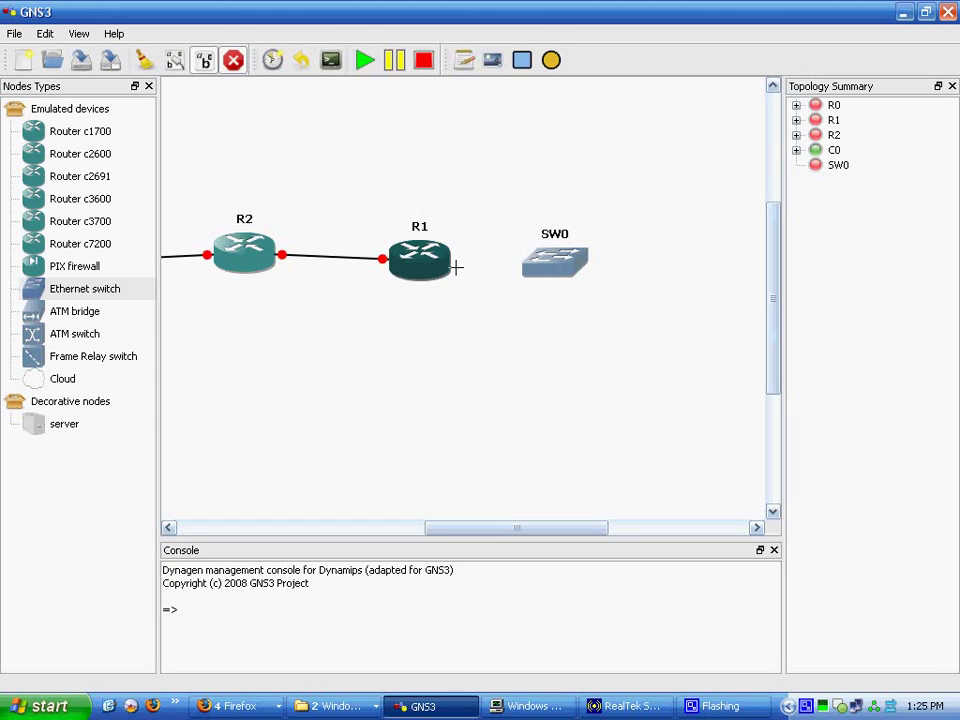
left_click(452, 266)
left_click(558, 262)
left_click(233, 62)
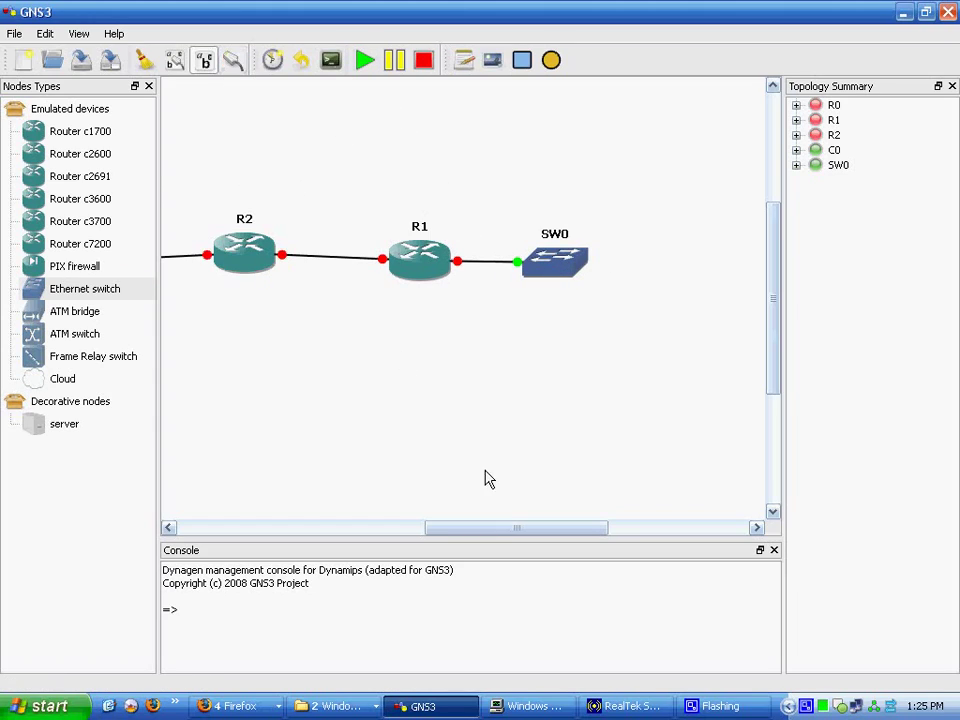
- Rearrange the routers, cloud and switch into a tidier layout
left_click_drag(519, 535, 433, 535)
left_click_drag(519, 252, 523, 168)
left_click_drag(687, 274, 607, 285)
left_click_drag(366, 279, 449, 296)
left_click_drag(460, 530, 546, 528)
left_click_drag(530, 275, 408, 358)
left_click_drag(555, 530, 492, 531)
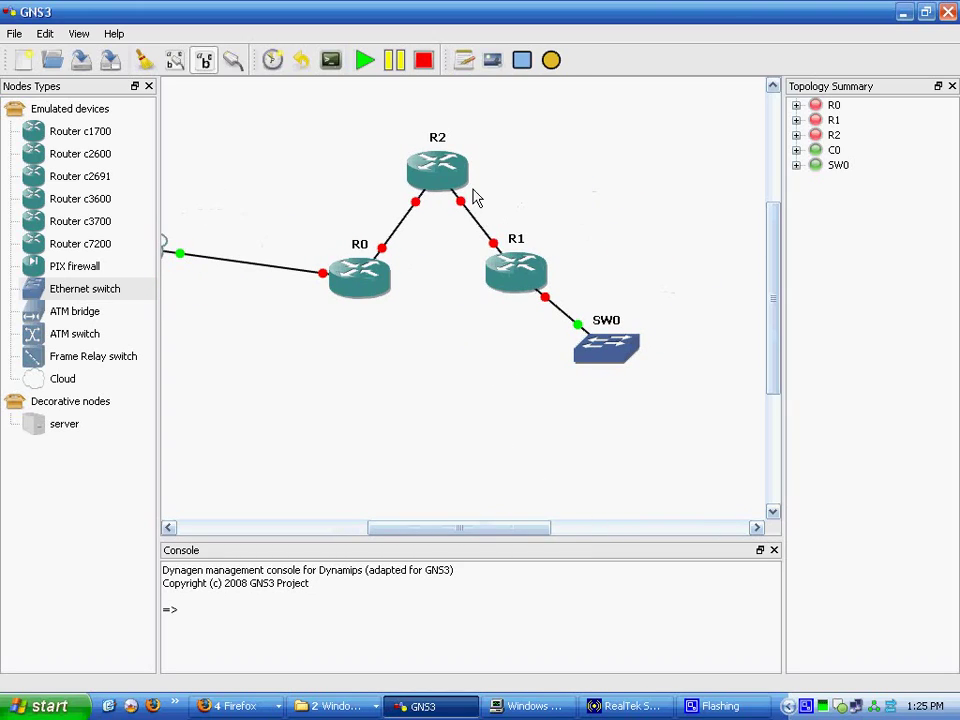
right_click(457, 178)
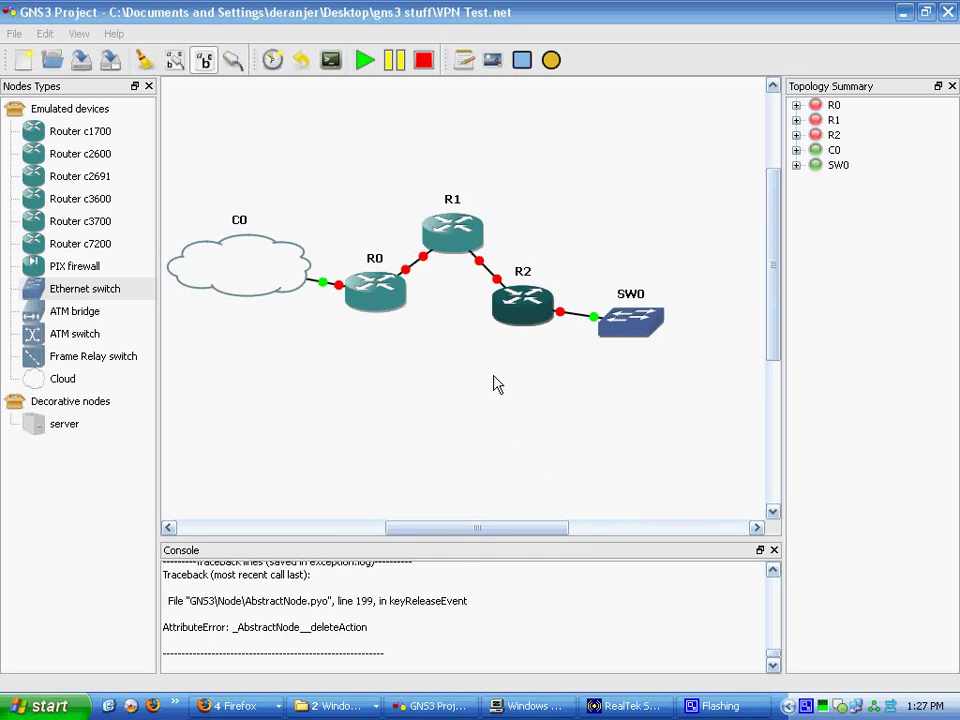
- Change router R1's hostname to Internet
left_click_drag(480, 531, 469, 531)
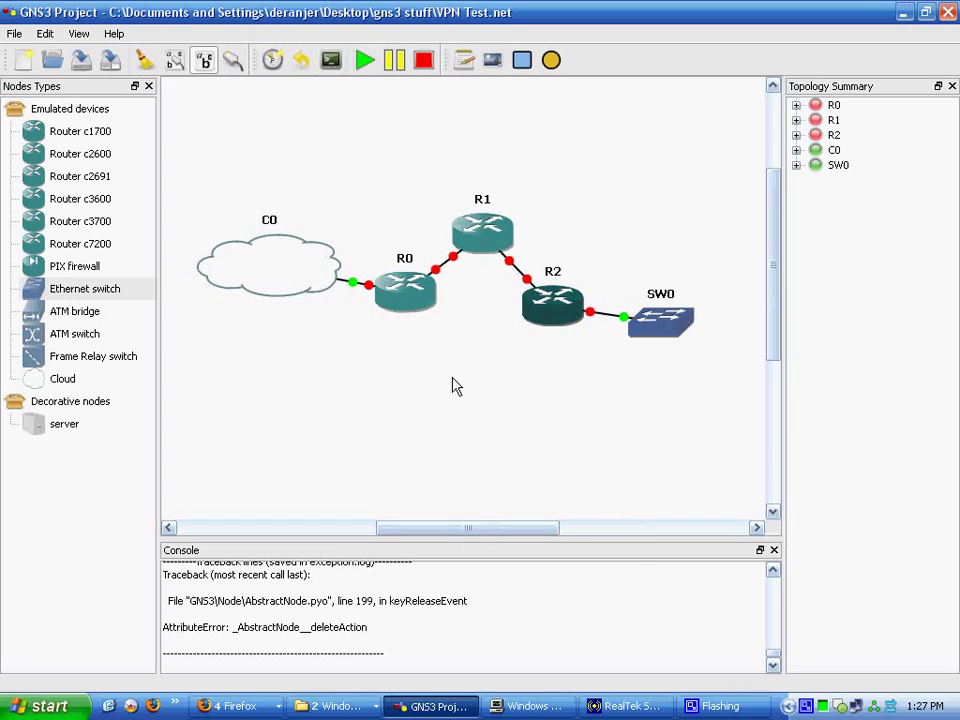
mouse_move(776, 662)
left_mouse_down()
mouse_move(776, 649)
mouse_move(778, 665)
left_mouse_up()
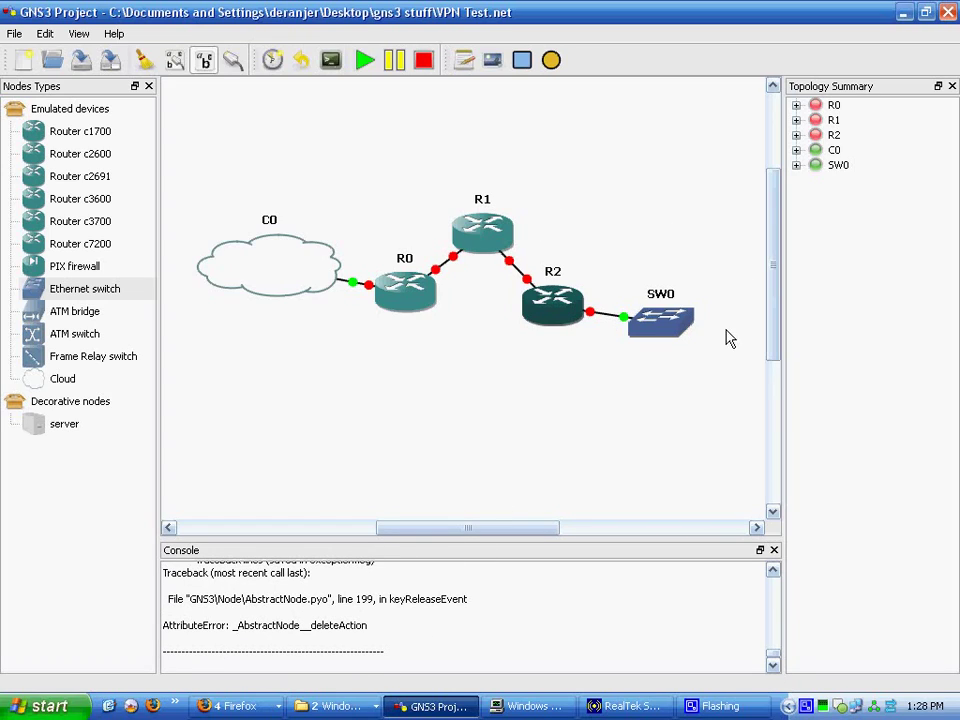
right_click(477, 239)
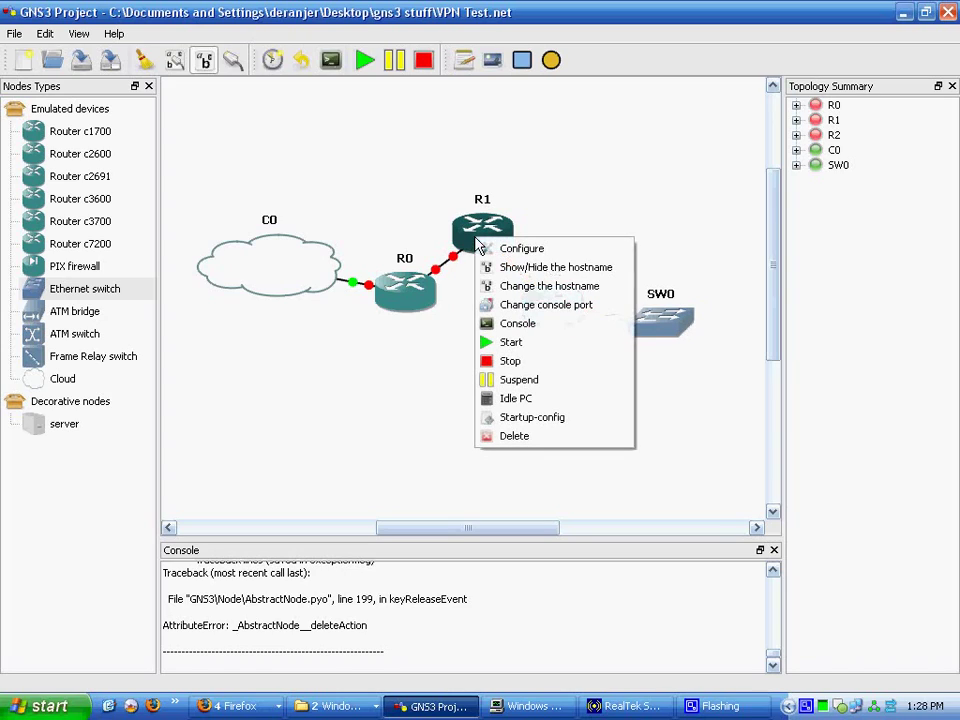
left_click(559, 286)
type("Inter")
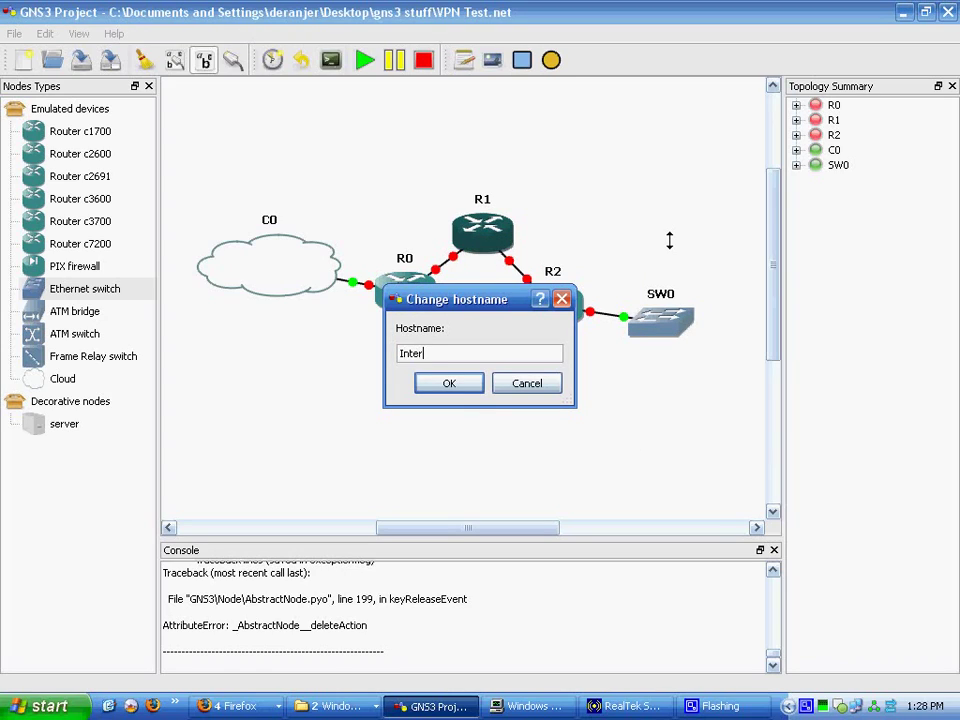
type("net")
key("Return")
- Change router R2's hostname to Remote after an abandoned first attempt
right_click(570, 310)
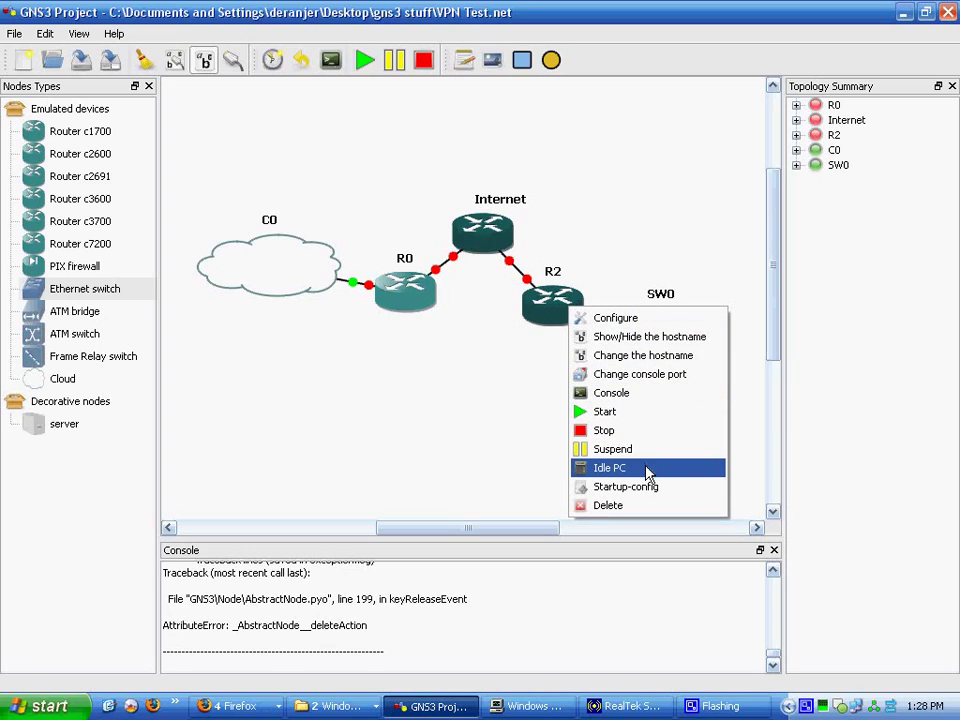
left_click(650, 356)
type("Remote")
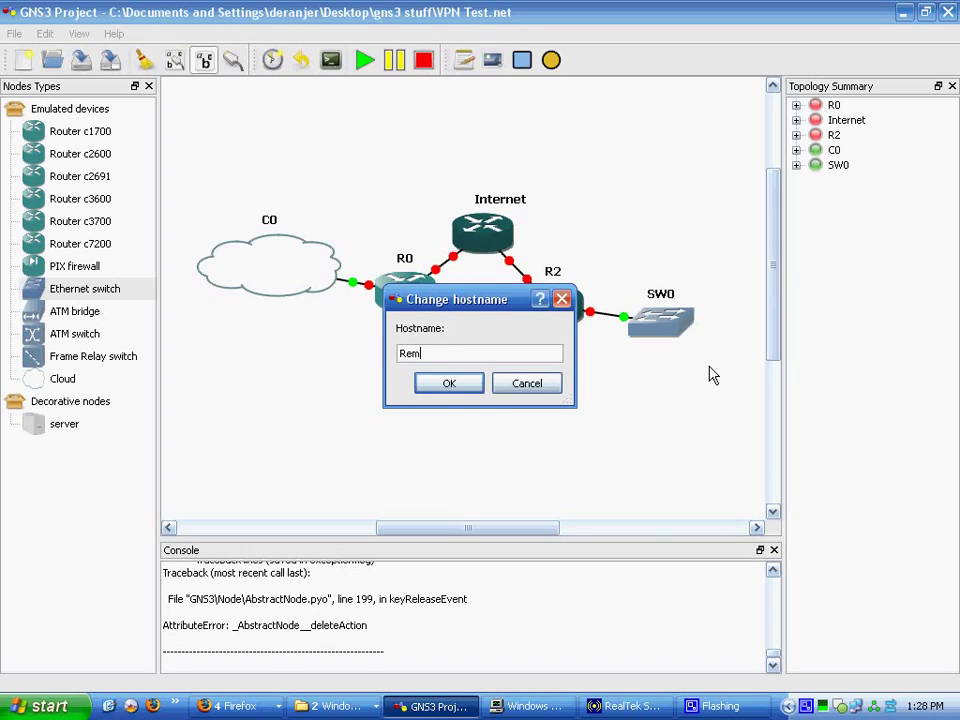
left_click(516, 388)
left_click(527, 386)
right_click(536, 318)
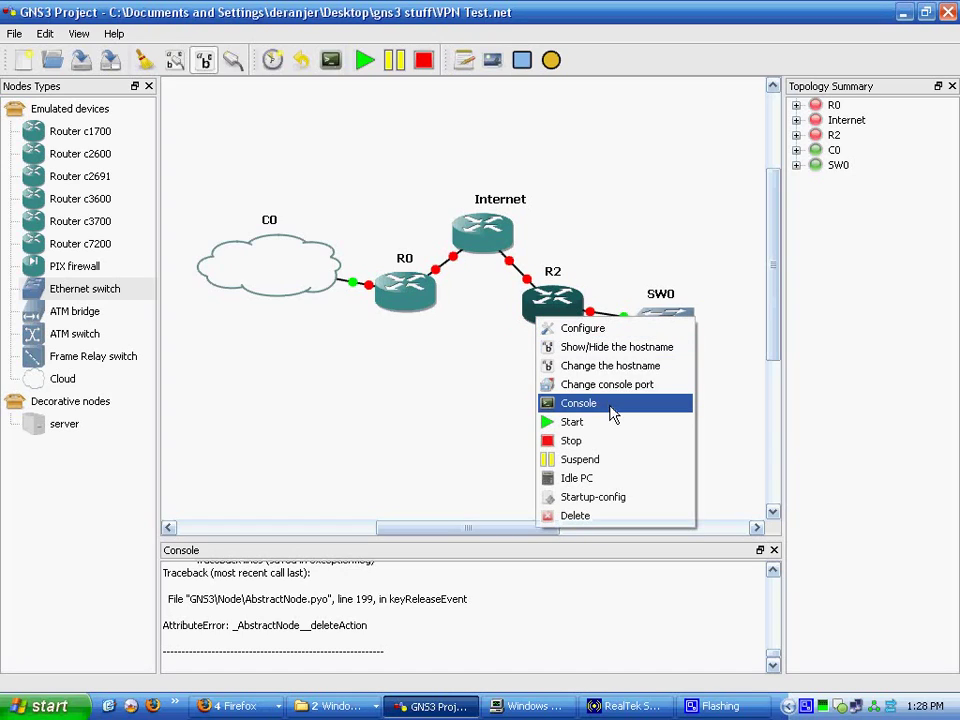
left_click(640, 367)
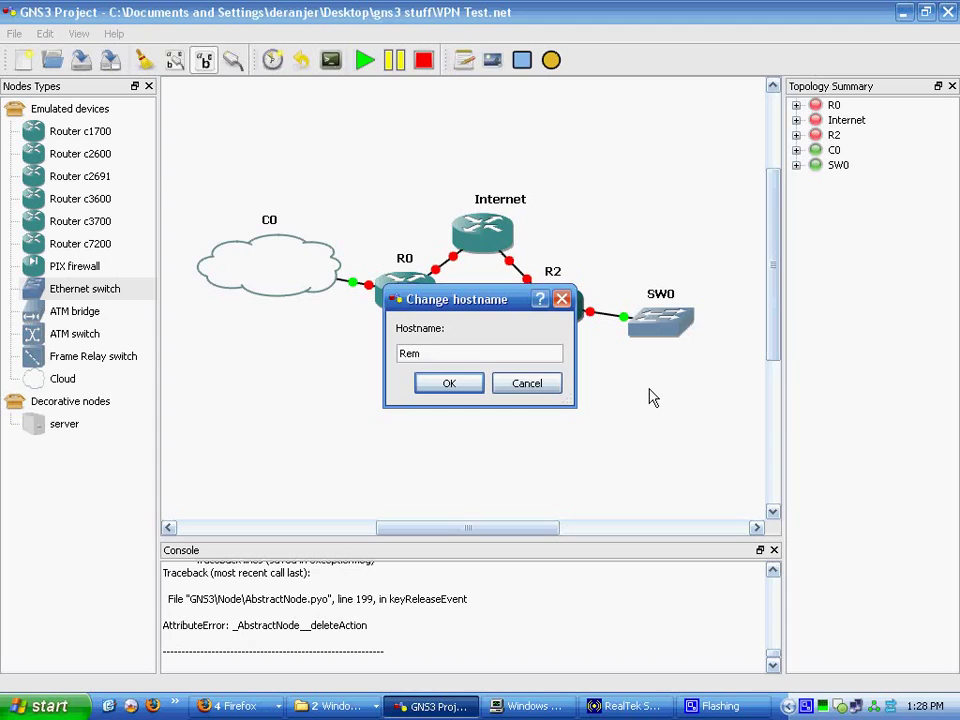
left_click(446, 385)
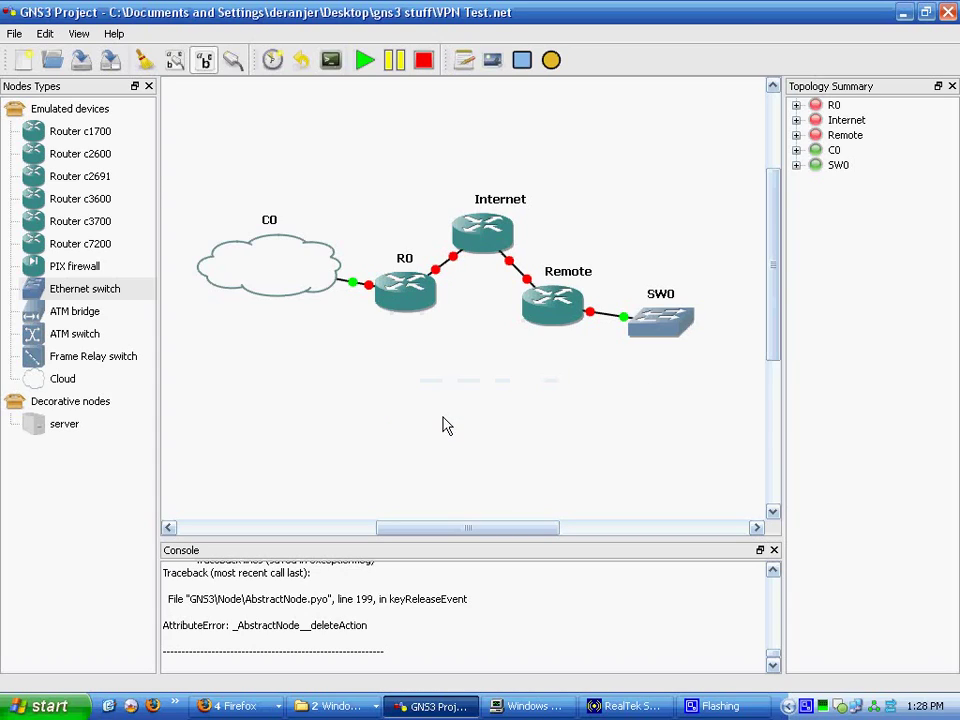
- Rename R0: 'Main Core' is rejected, so enter Main_Core instead
right_click(424, 316)
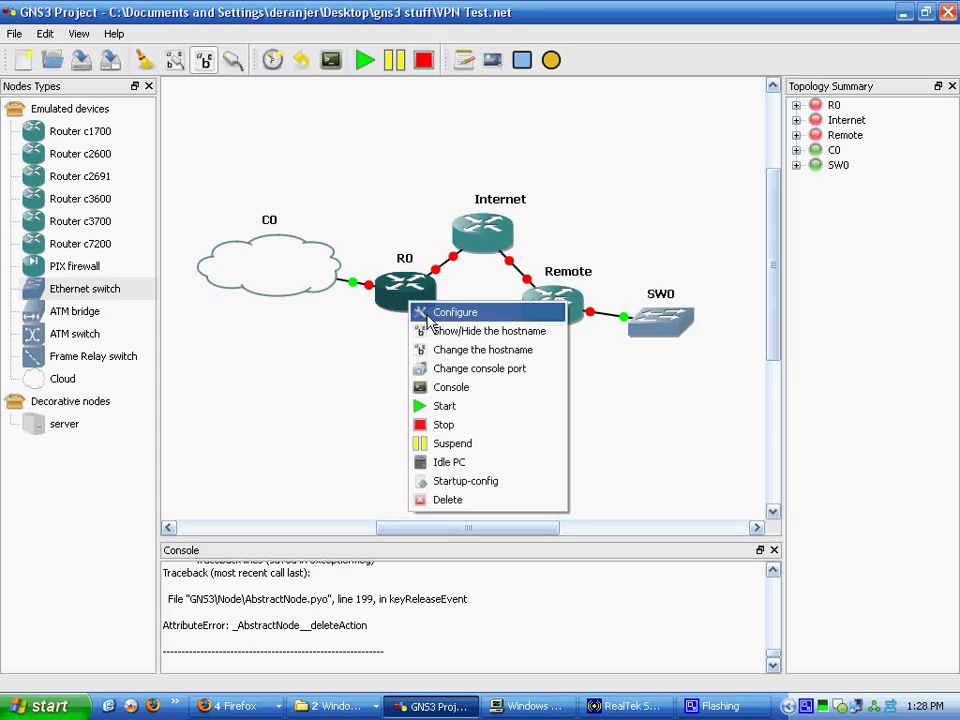
left_click(505, 356)
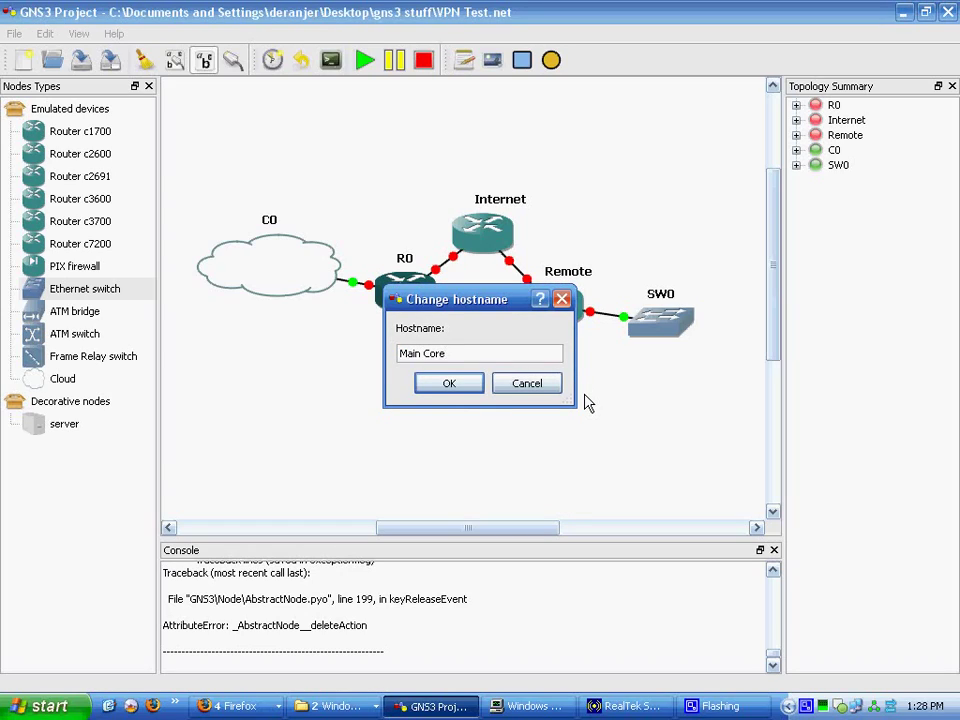
left_click(458, 388)
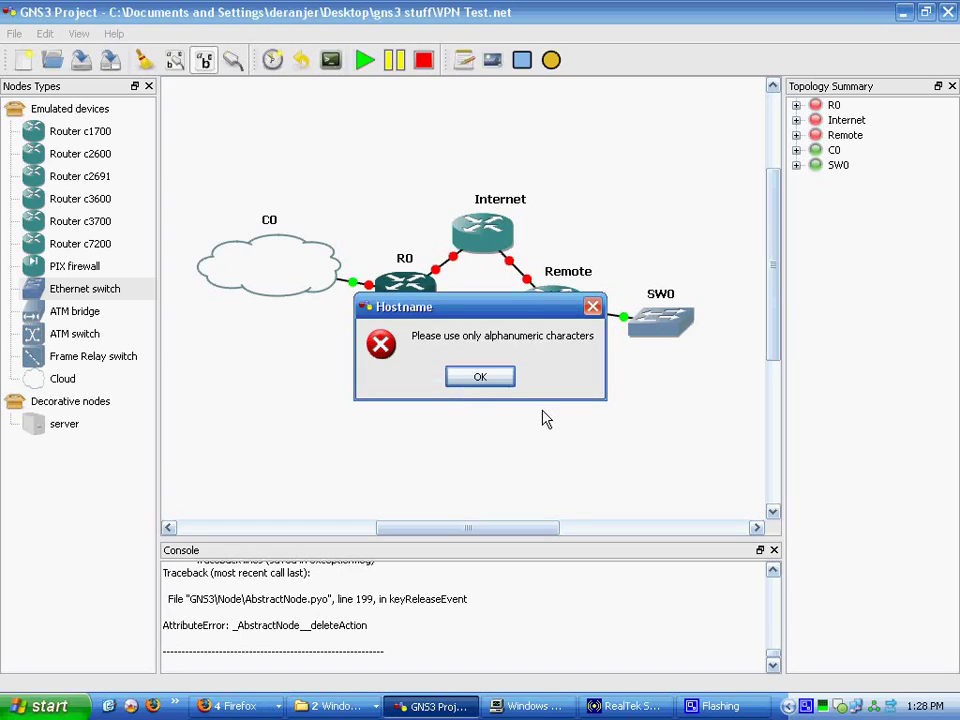
left_click(483, 379)
type("Main")
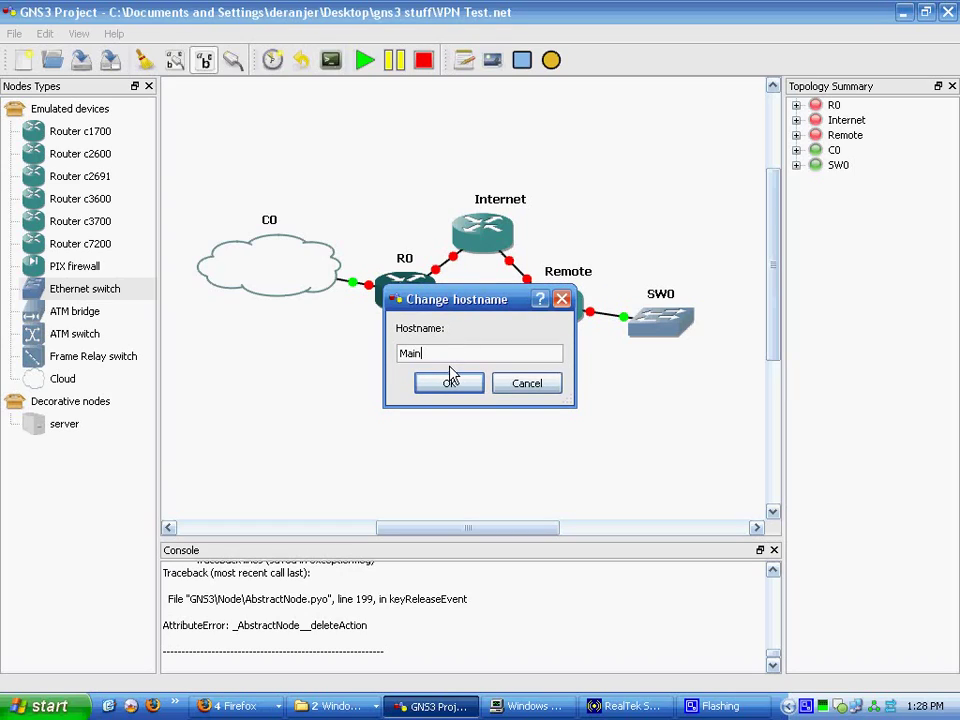
type("_Core")
- Apply hostname Main_Core to R0 and nudge Internet, Remote, SW0 and Main_Core upward
left_click(450, 377)
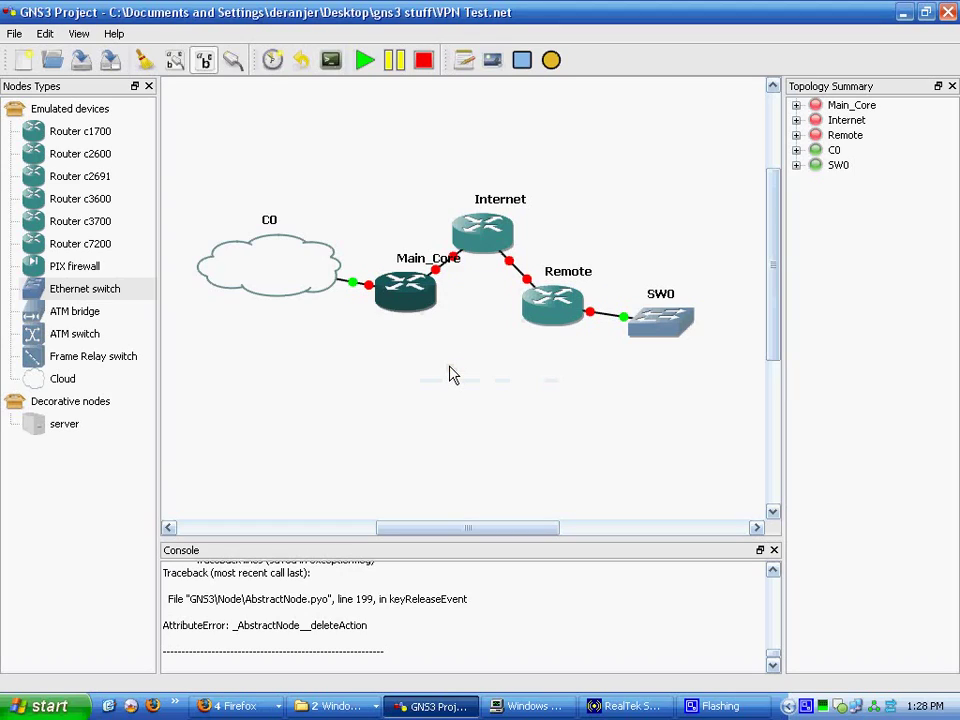
left_click_drag(483, 232, 489, 202)
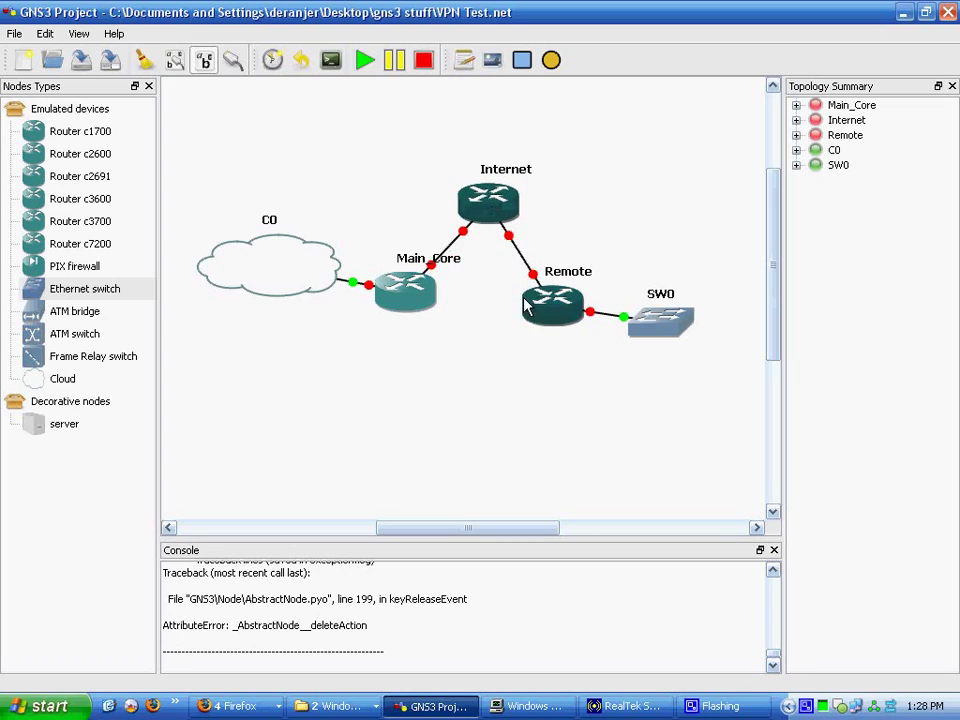
left_click_drag(552, 300, 558, 270)
left_click_drag(675, 338, 687, 303)
left_click_drag(420, 302, 432, 283)
right_click(490, 201)
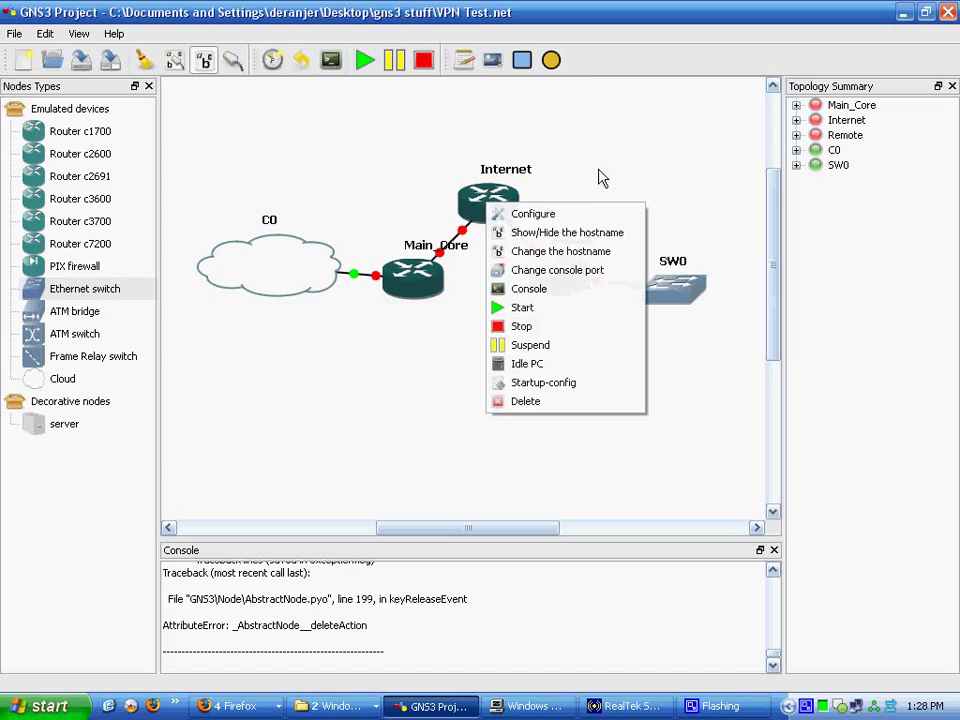
left_click(605, 177)
- Add a note reading 11.11.11.1 to the right of the Internet router
left_click(465, 62)
left_click(550, 195)
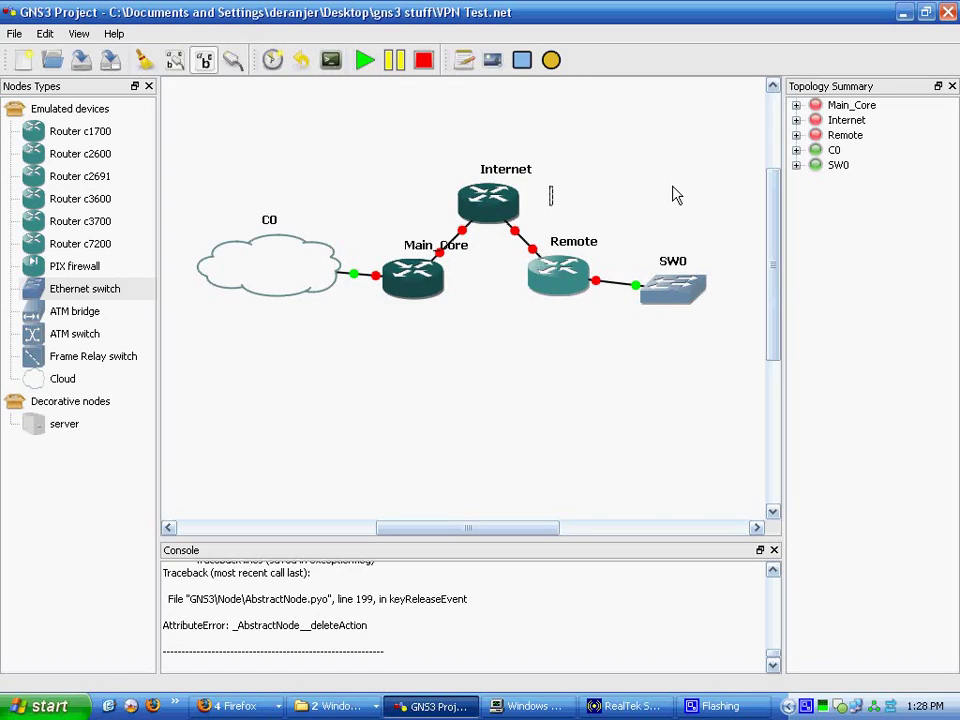
type("11.11.11.1")
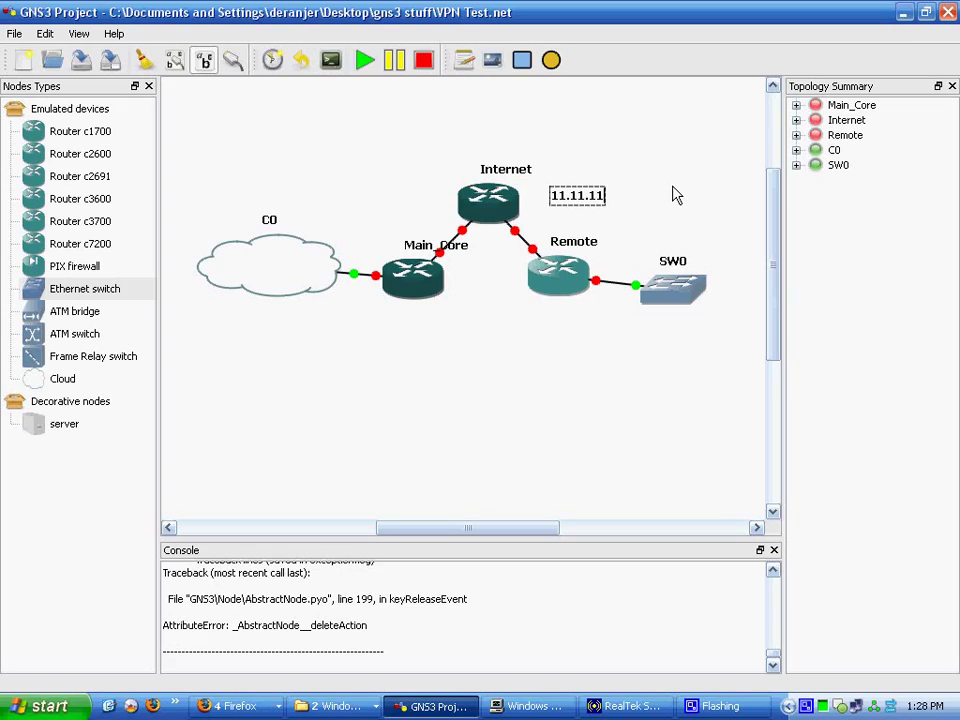
left_click(675, 195)
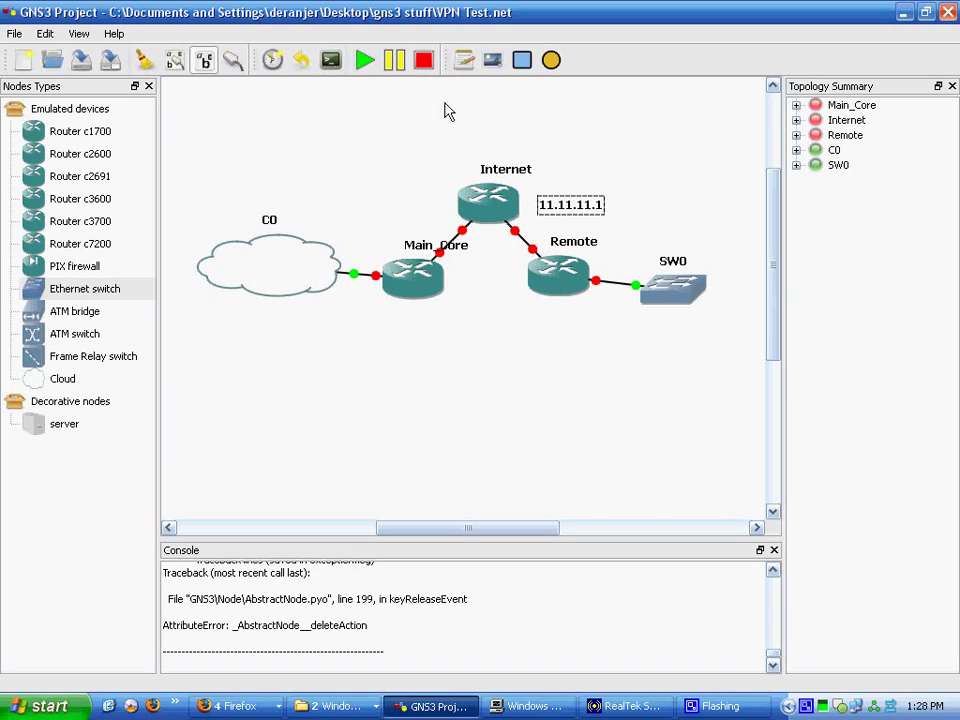
- Add a 12.12.12 note left of Internet and change the other to 11.11.11.0/24
left_click(466, 62)
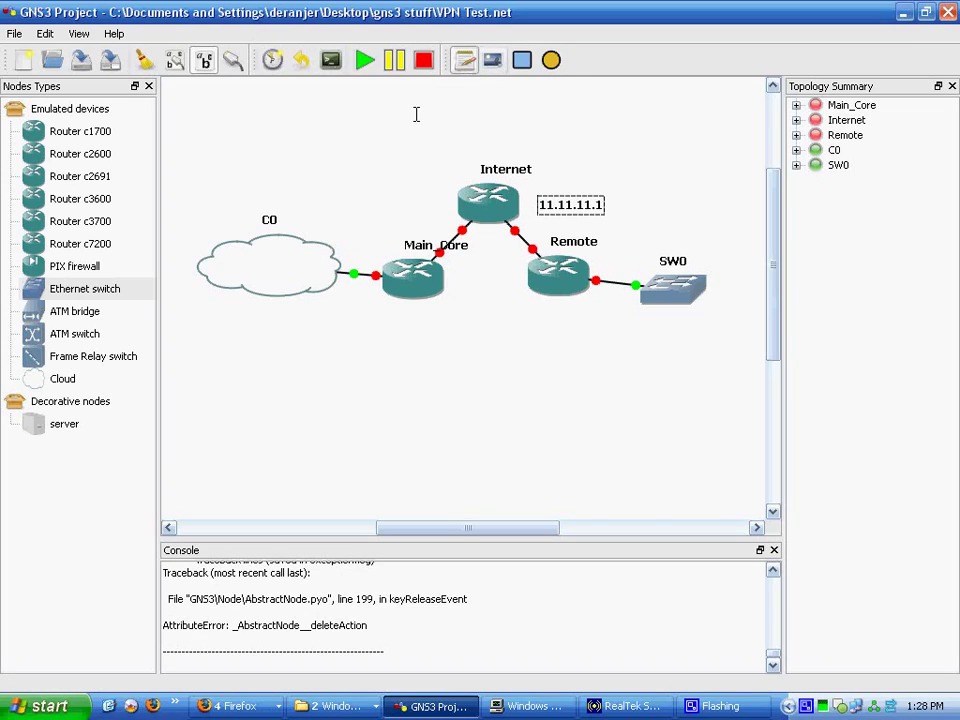
left_click(381, 208)
type("12.12.")
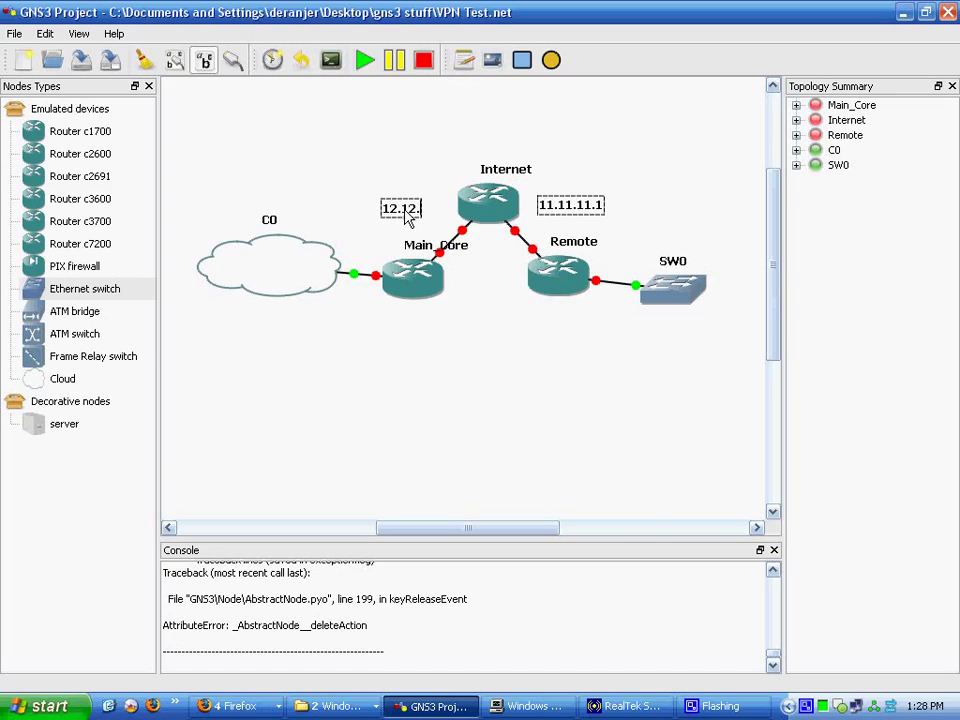
type("12.0")
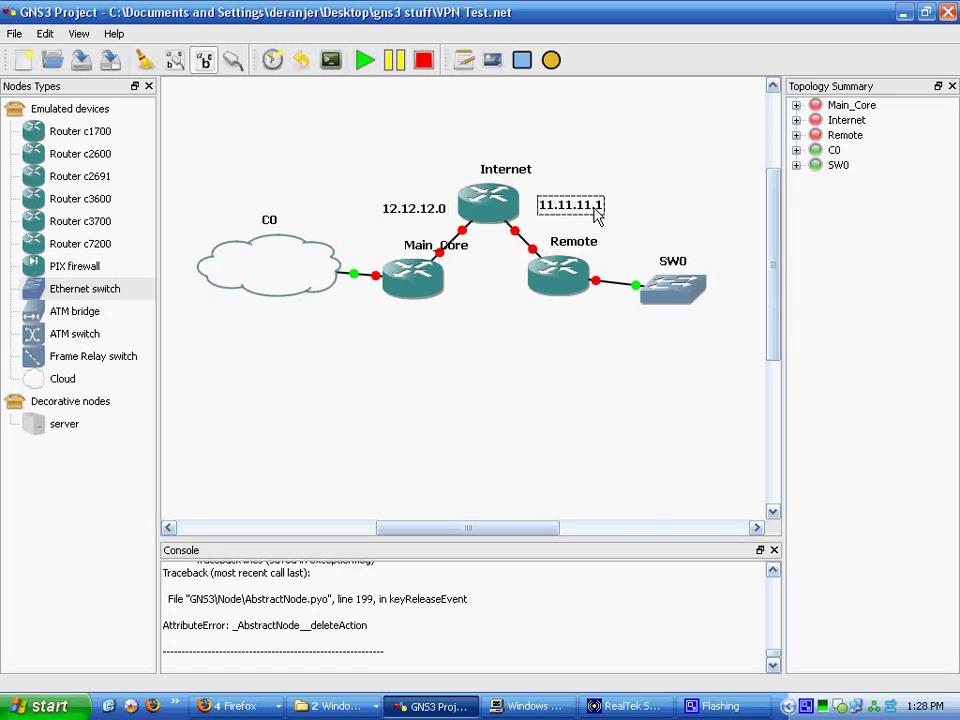
double_click(596, 206)
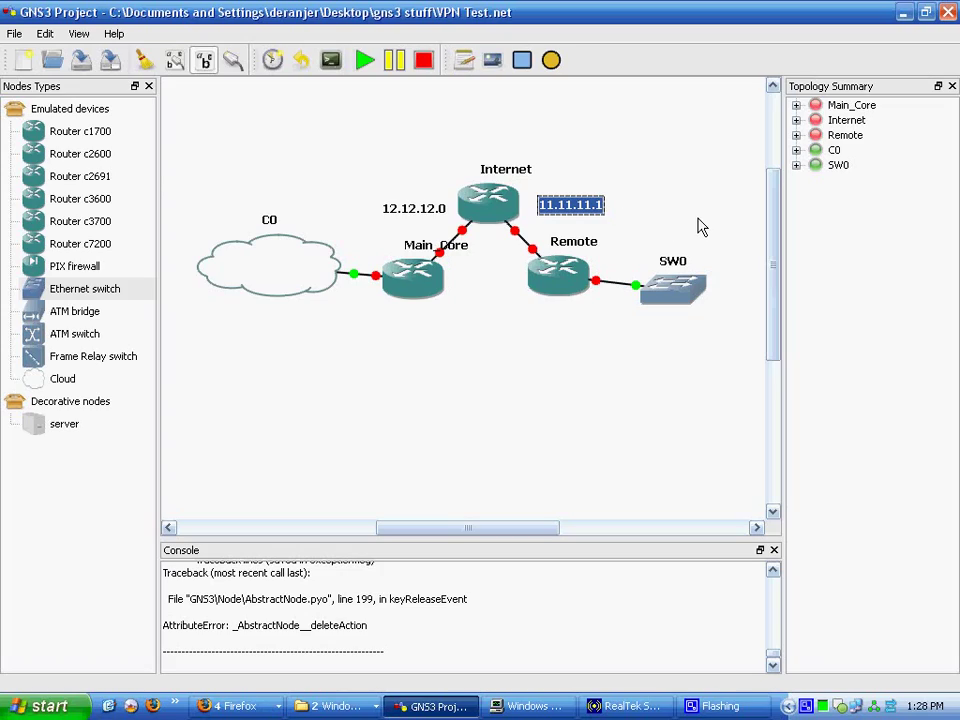
key("End")
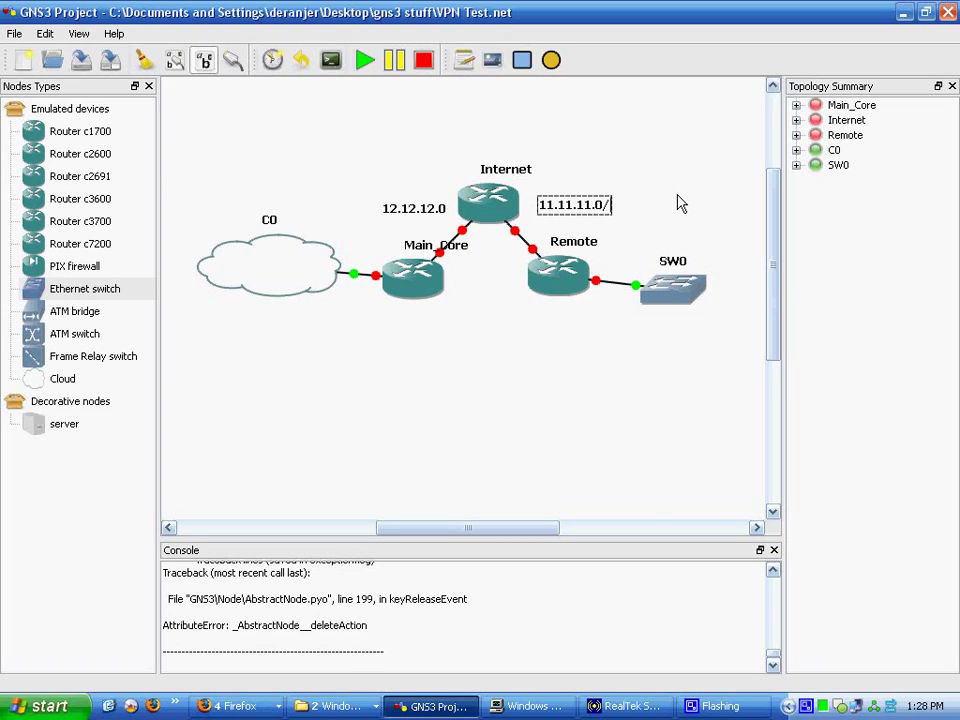
left_click(376, 231)
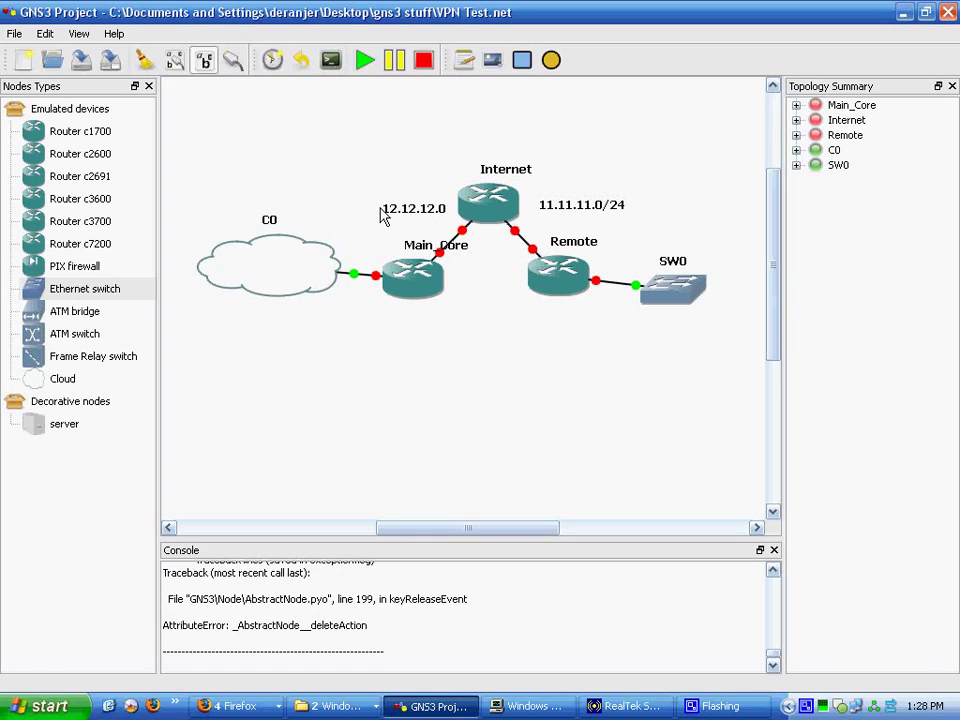
- Append /24 to the 12.12.12.0 note and align both subnet notes above their links
left_click_drag(381, 214, 306, 208)
double_click(310, 204)
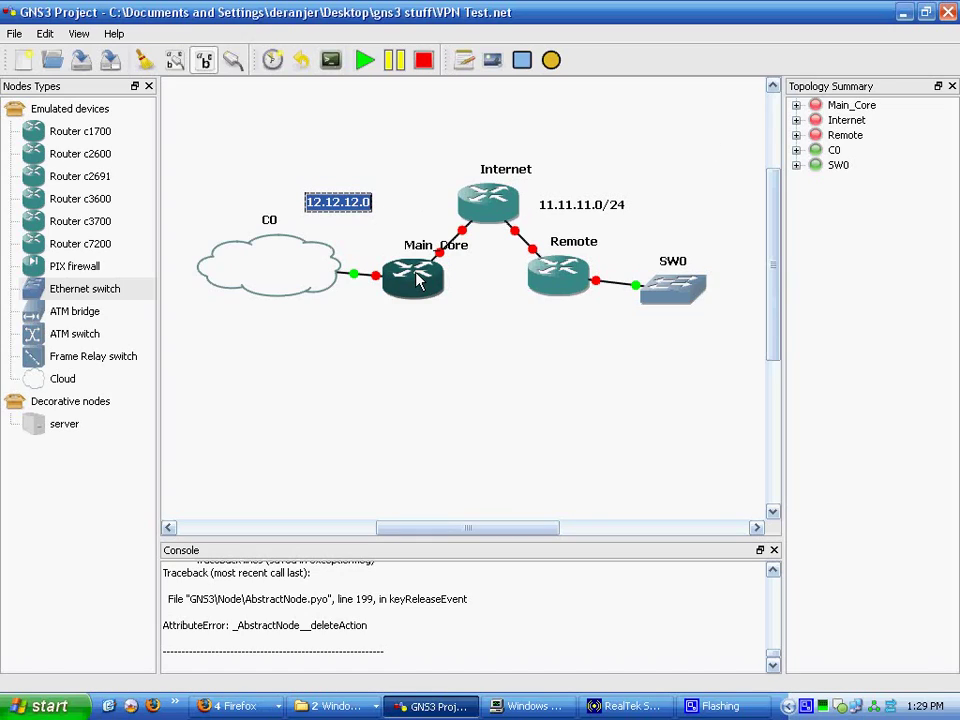
key("End")
type("/24")
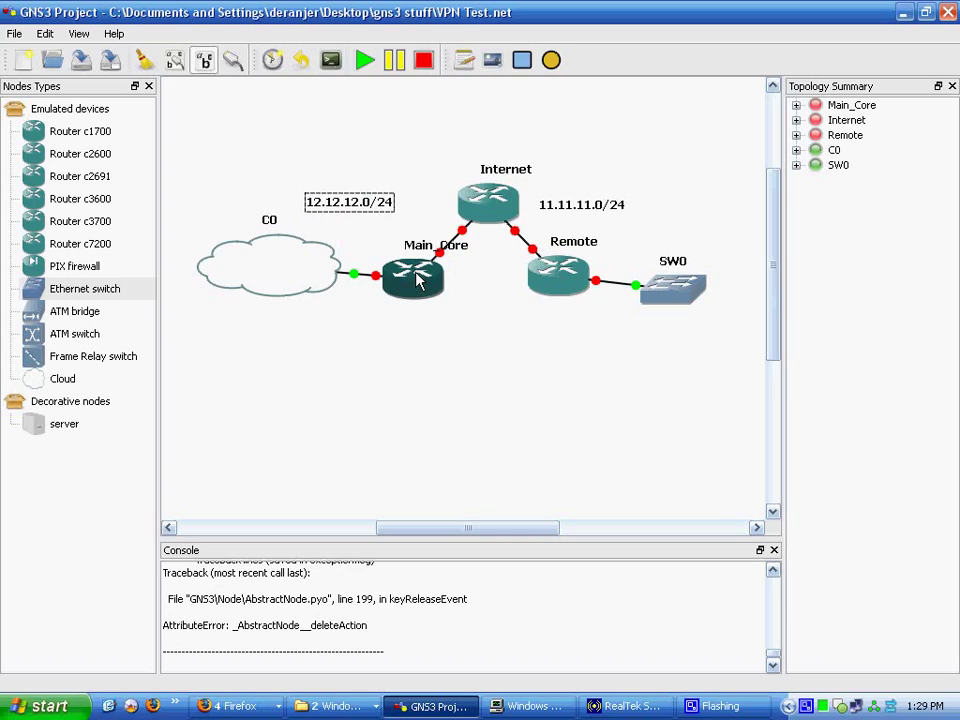
left_click_drag(347, 206, 370, 205)
left_click_drag(581, 217, 583, 206)
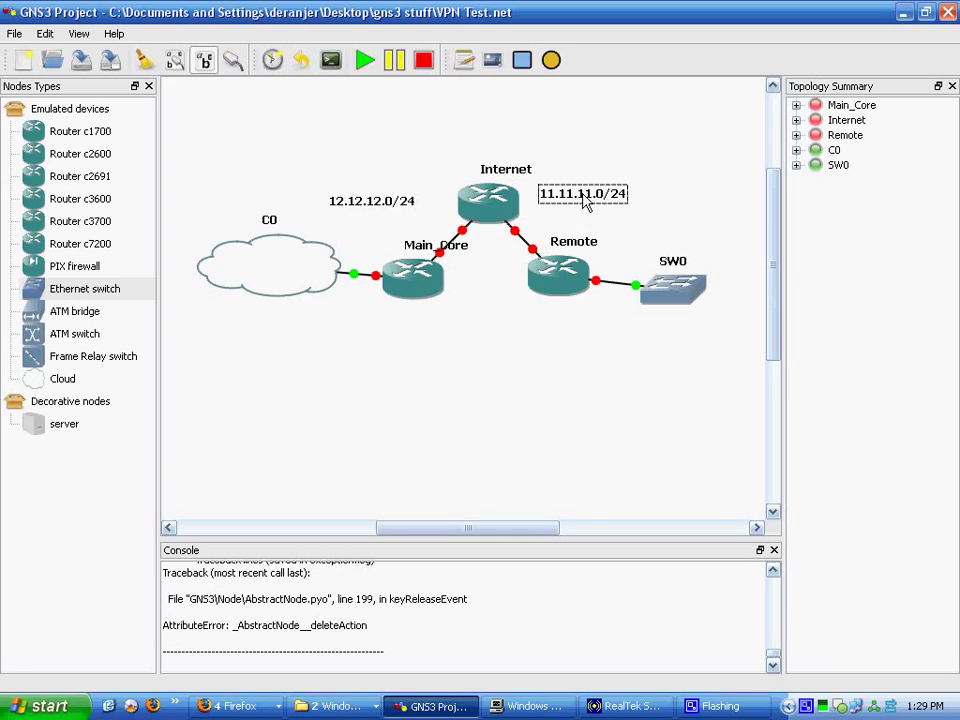
left_click(740, 222)
- Add a 172.16.0.0/24 note below the Remote–SW0 link and reposition the notes
left_click(463, 60)
left_click(598, 345)
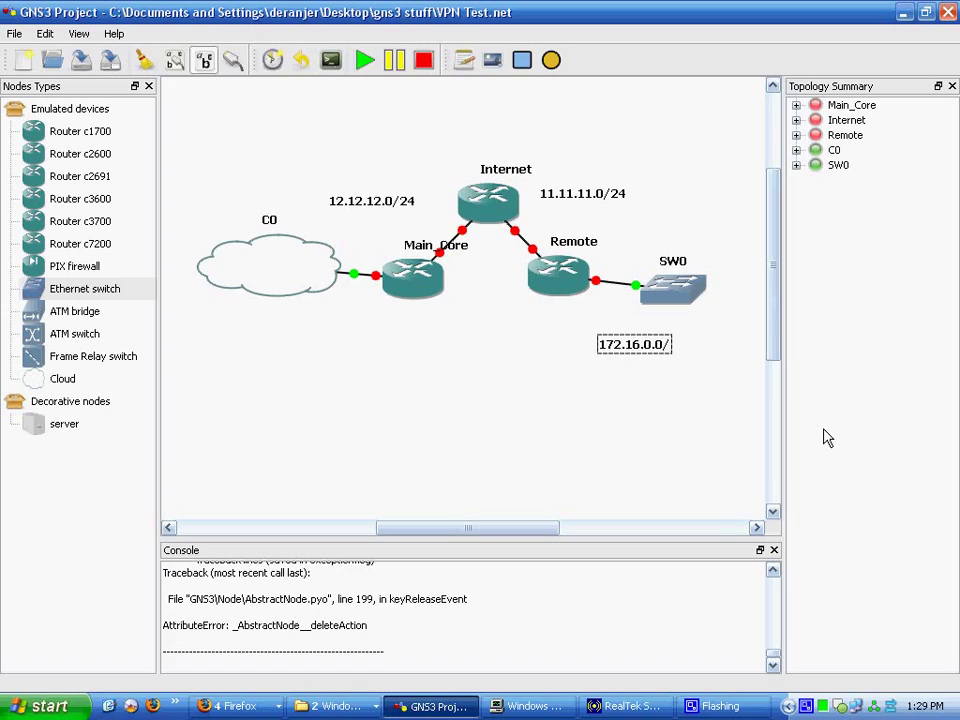
left_click(620, 386)
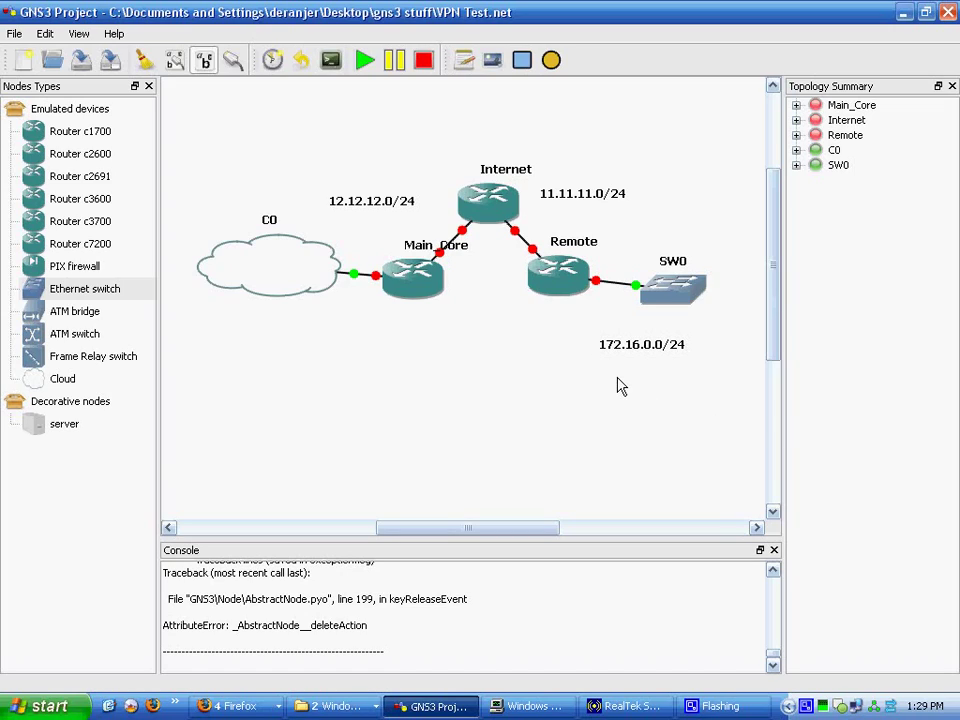
left_click_drag(625, 356, 617, 347)
left_click_drag(390, 212, 403, 200)
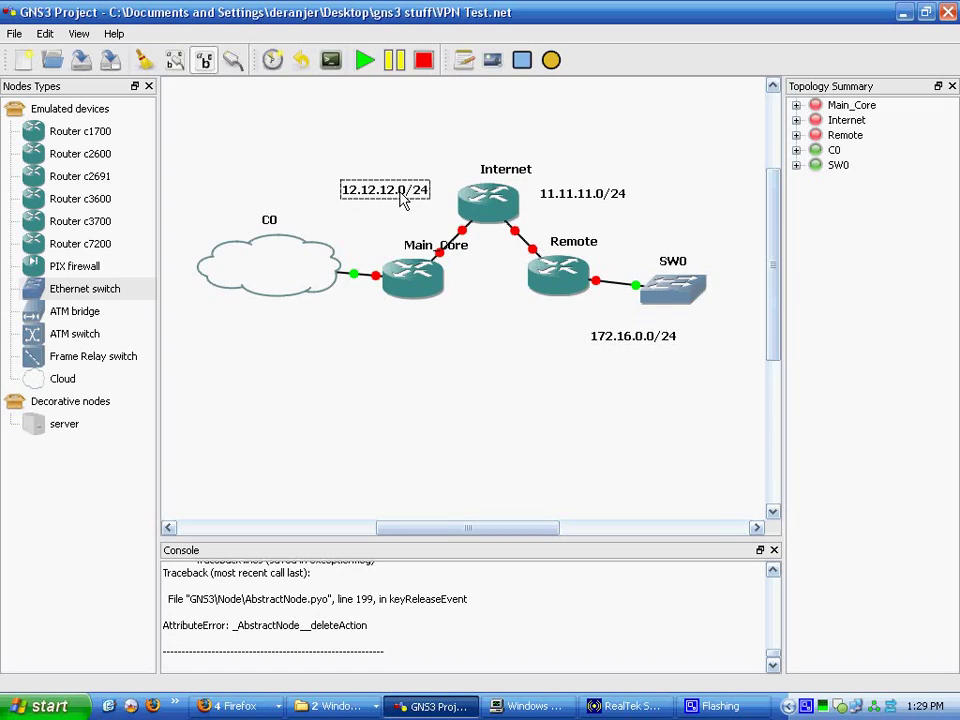
- Shift C0 left and place a 10.10.10.0/24 note under the C0–Main_Core link
left_click_drag(261, 271, 234, 274)
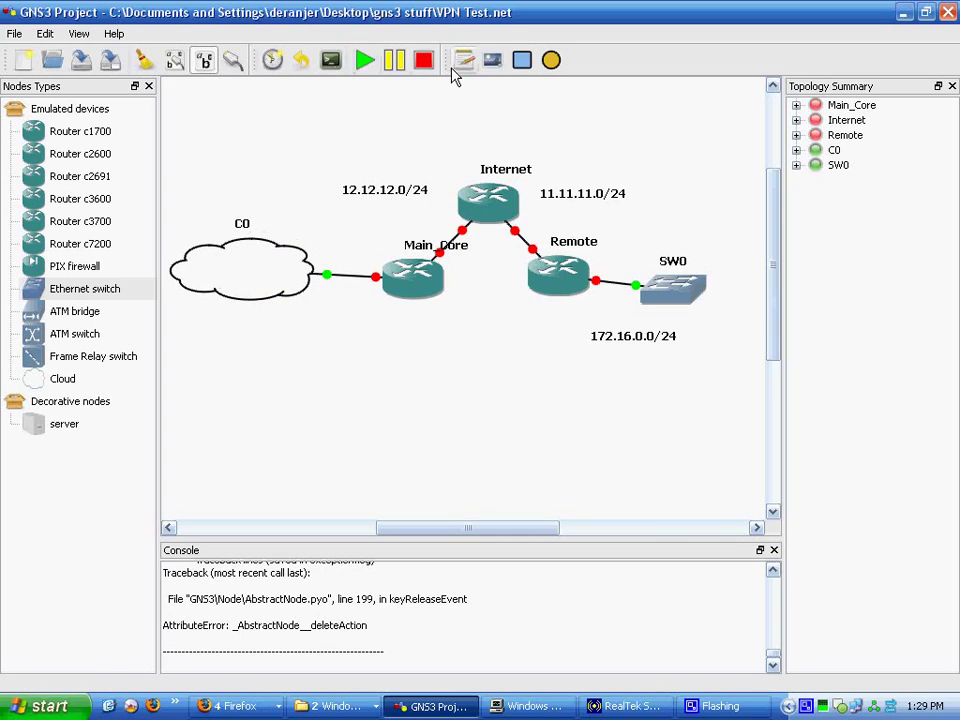
left_click(362, 355)
type("10.10.10.0")
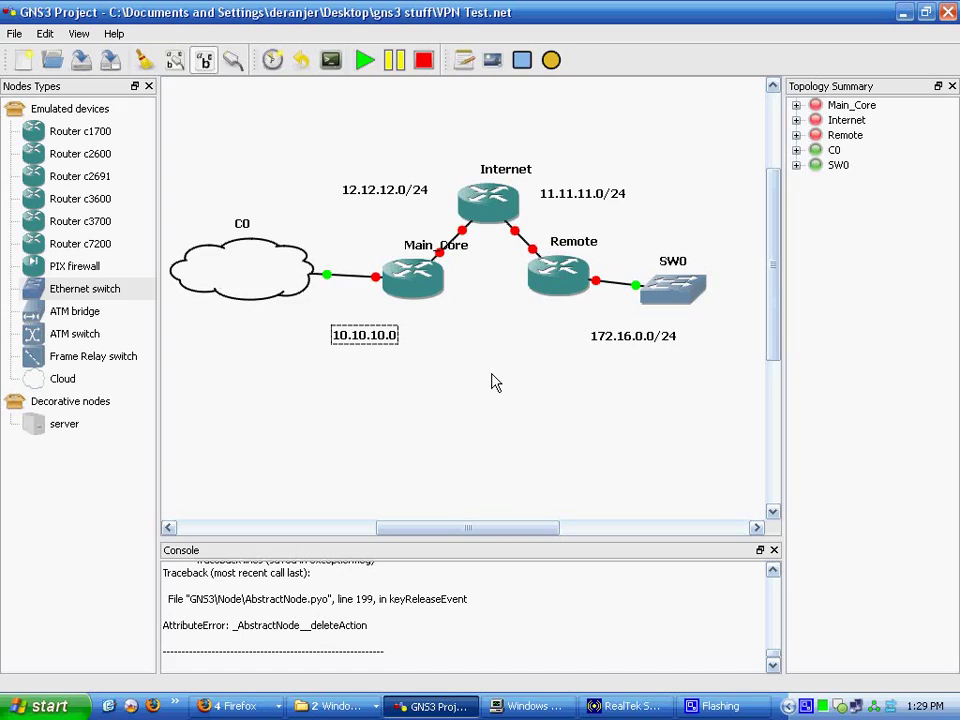
type("/24")
left_click(478, 382)
left_click(400, 345)
left_click_drag(400, 345, 382, 350)
left_click(458, 388)
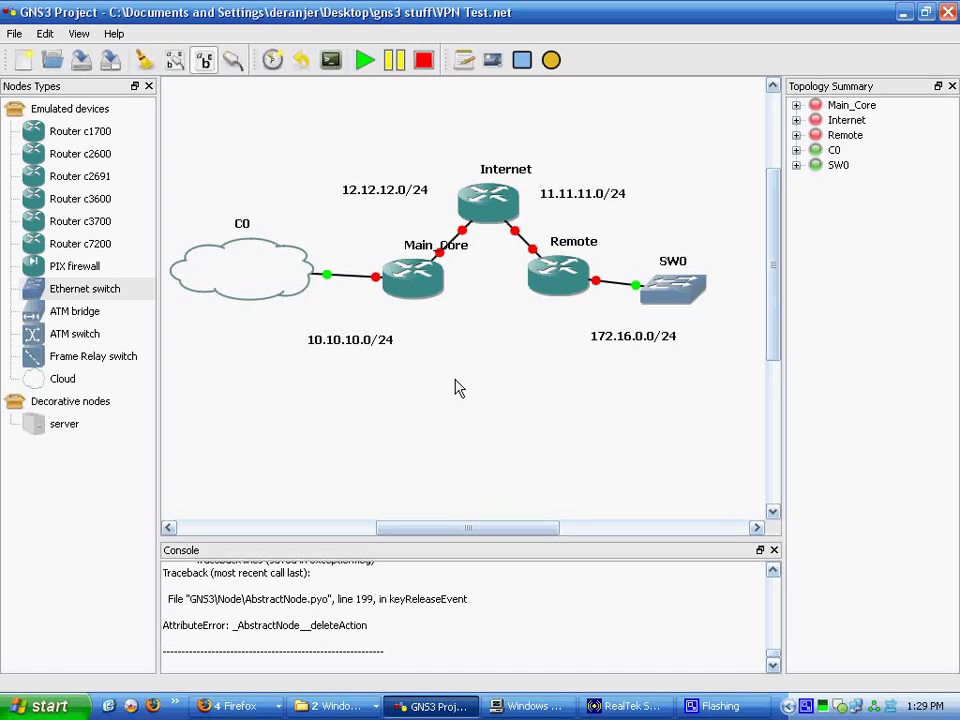
- Start the Internet router
right_click(494, 199)
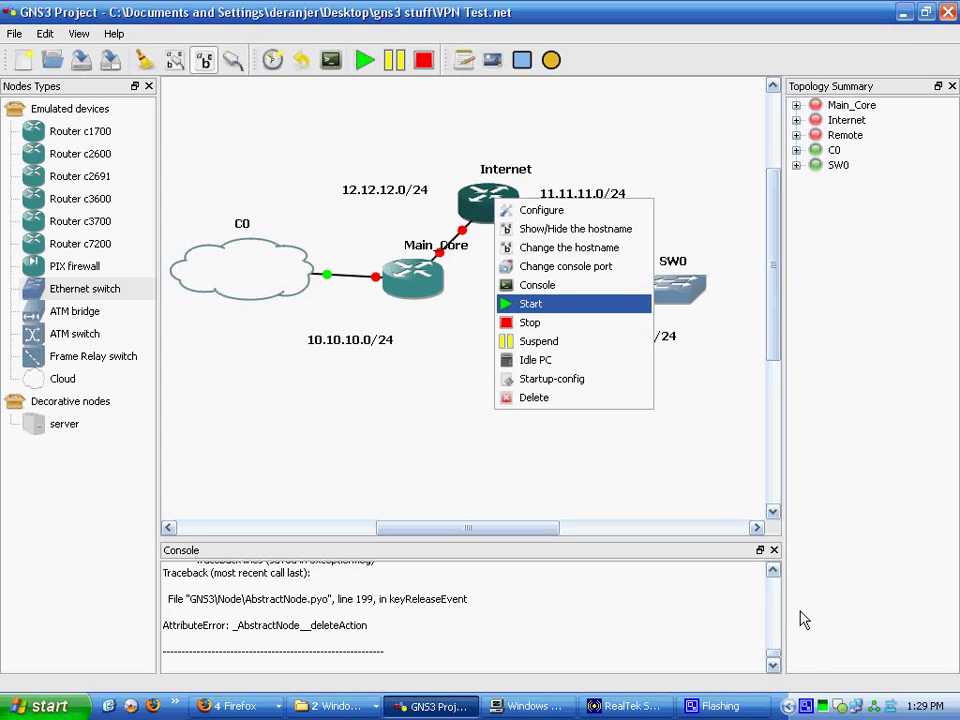
mouse_move(826, 710)
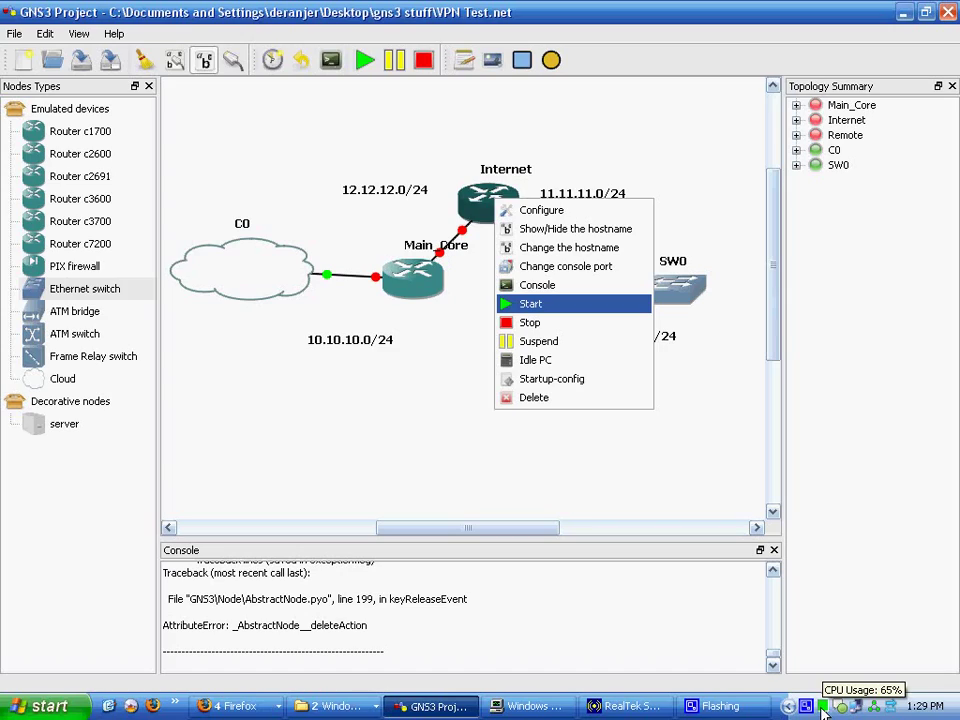
left_click(648, 460)
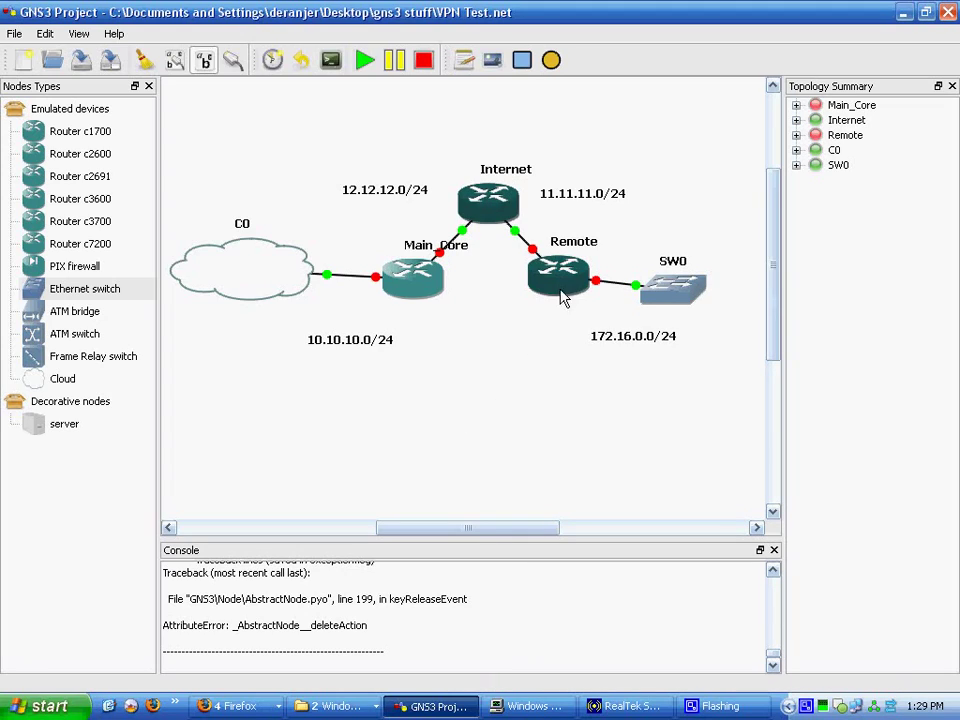
- Start the Remote router
mouse_move(562, 285)
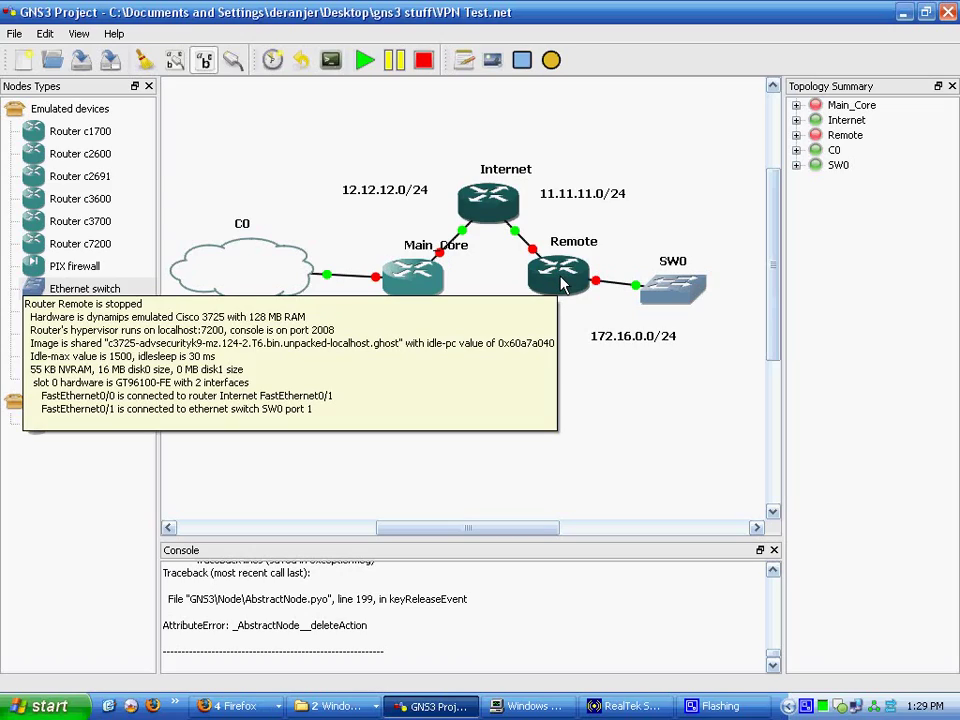
right_click(562, 285)
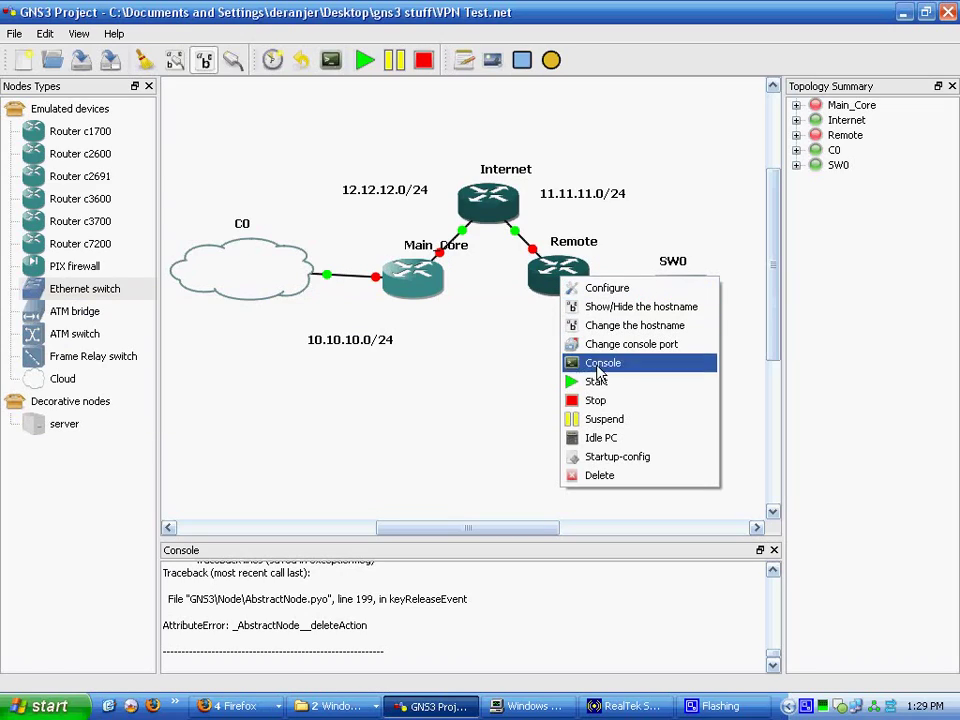
left_click(600, 382)
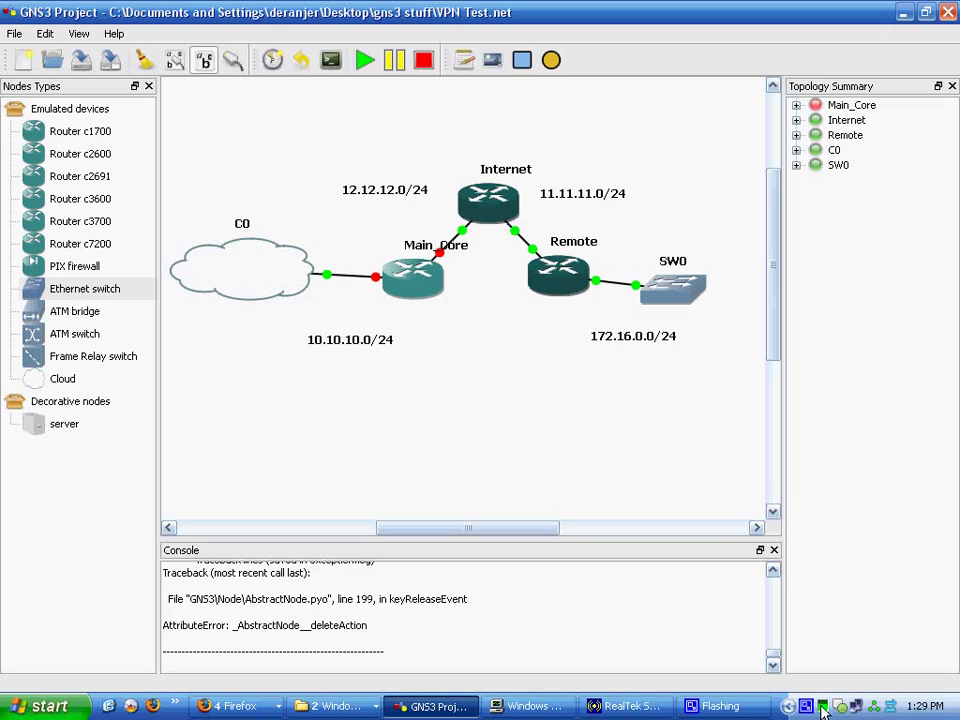
right_click(571, 289)
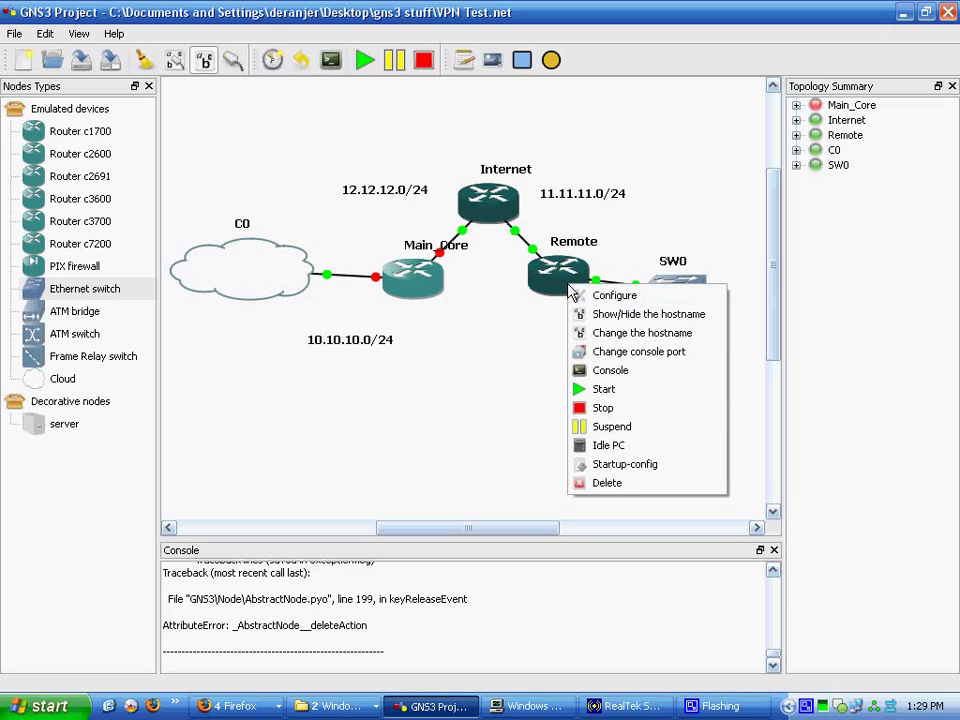
left_click(606, 221)
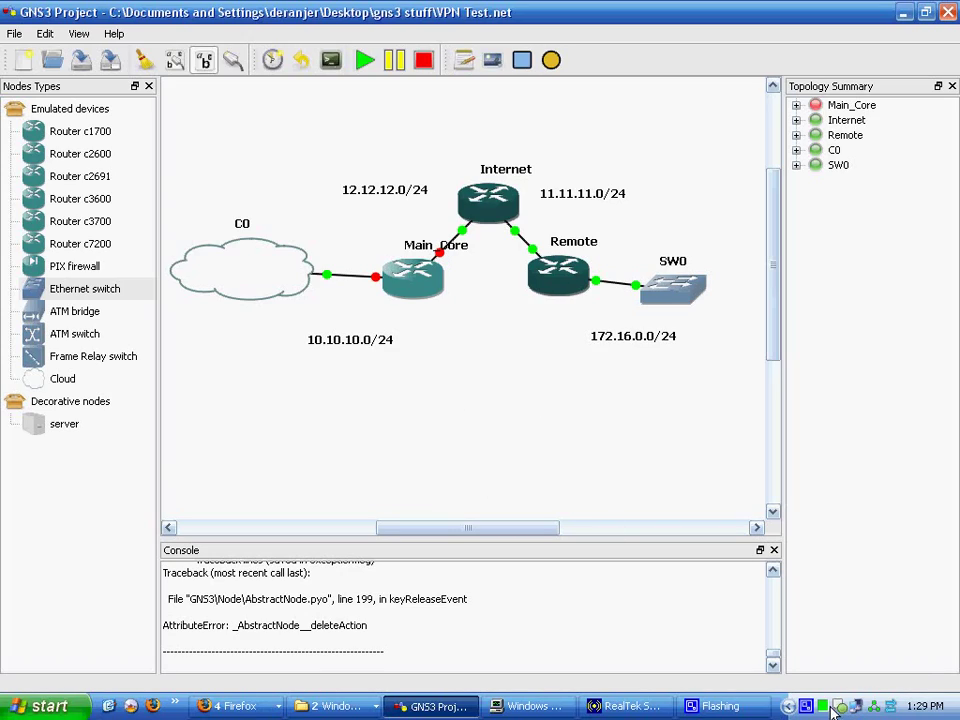
- Start an idle-PC calculation for the Remote router, retrying after the select-one-router error
right_click(565, 278)
left_click(592, 435)
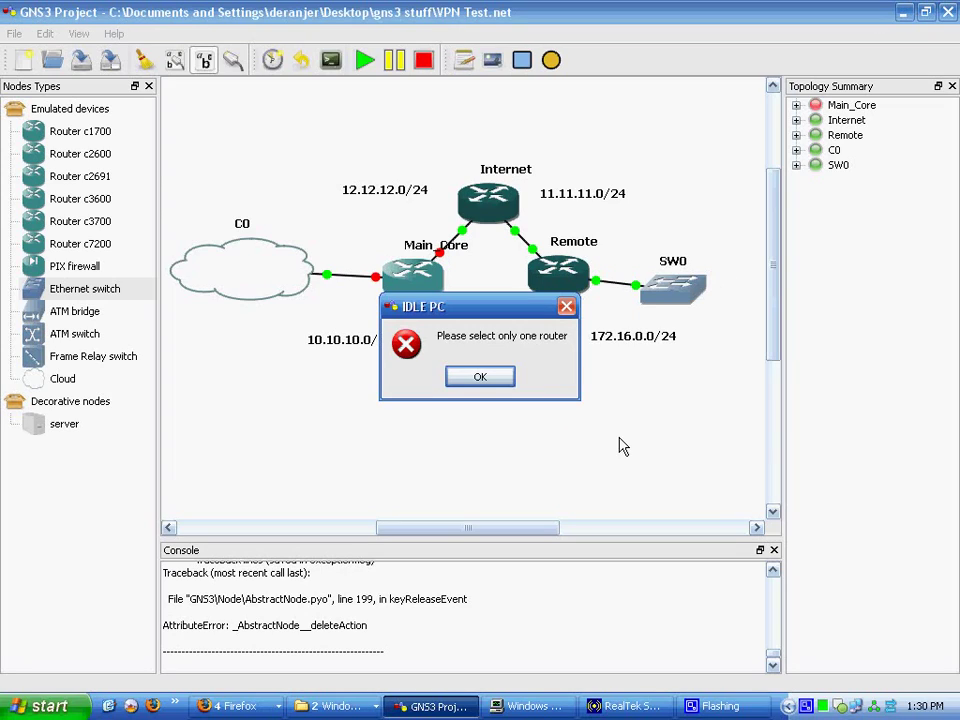
left_click(480, 377)
right_click(553, 270)
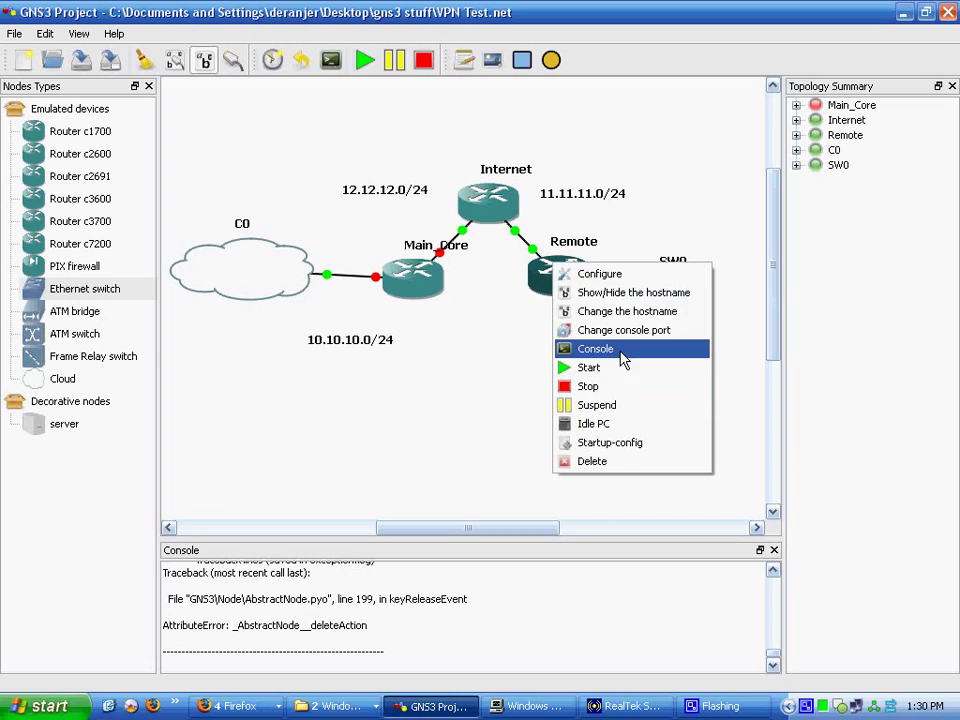
left_click(568, 424)
left_click(455, 380)
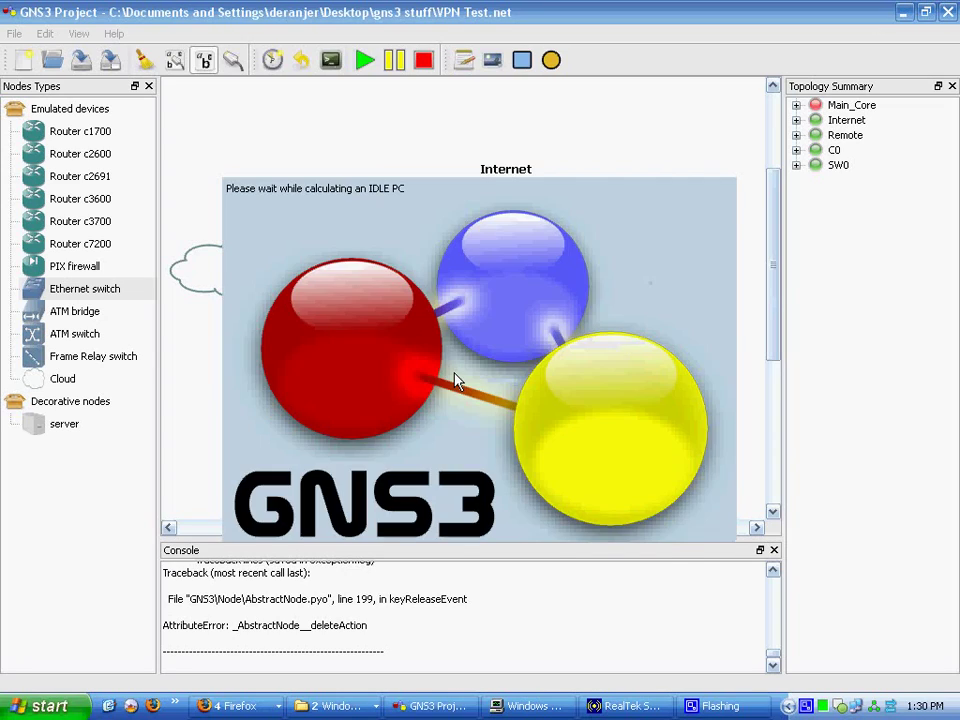
- Pick the suggested idle-PC value 0x60a7a040 and apply it to Remote
right_click(806, 704)
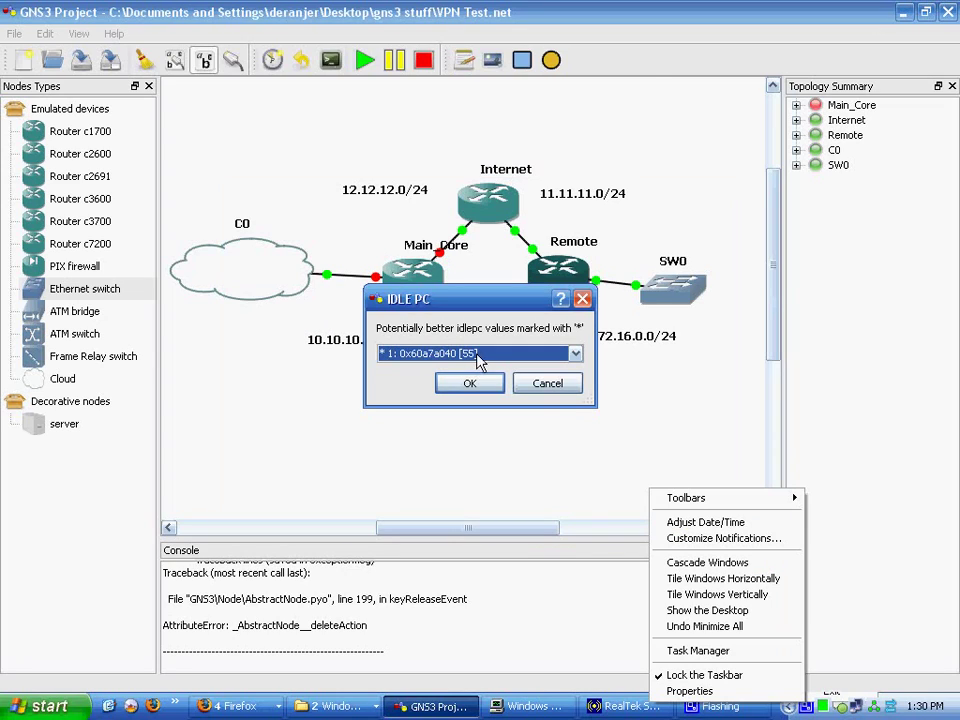
left_click(689, 691)
left_click(257, 667)
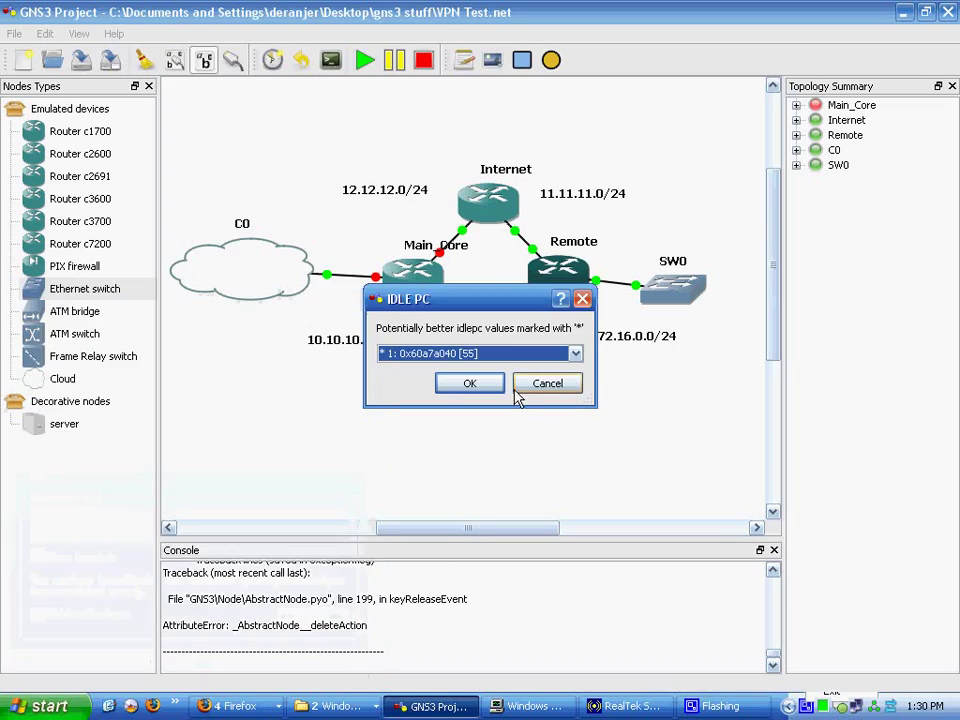
left_click(460, 353)
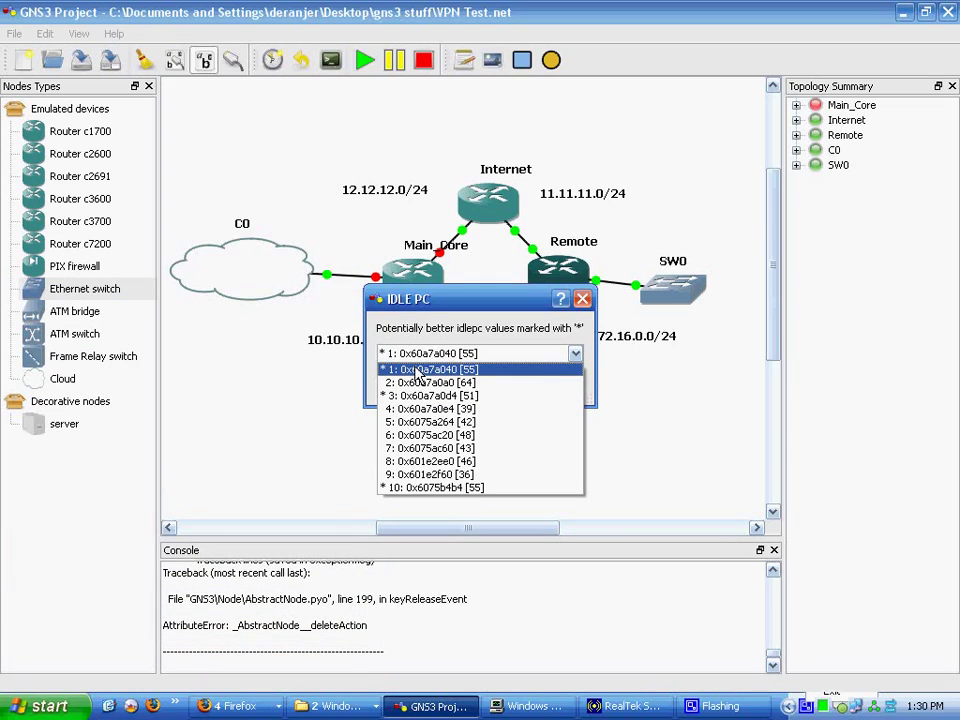
left_click(415, 369)
left_click(469, 382)
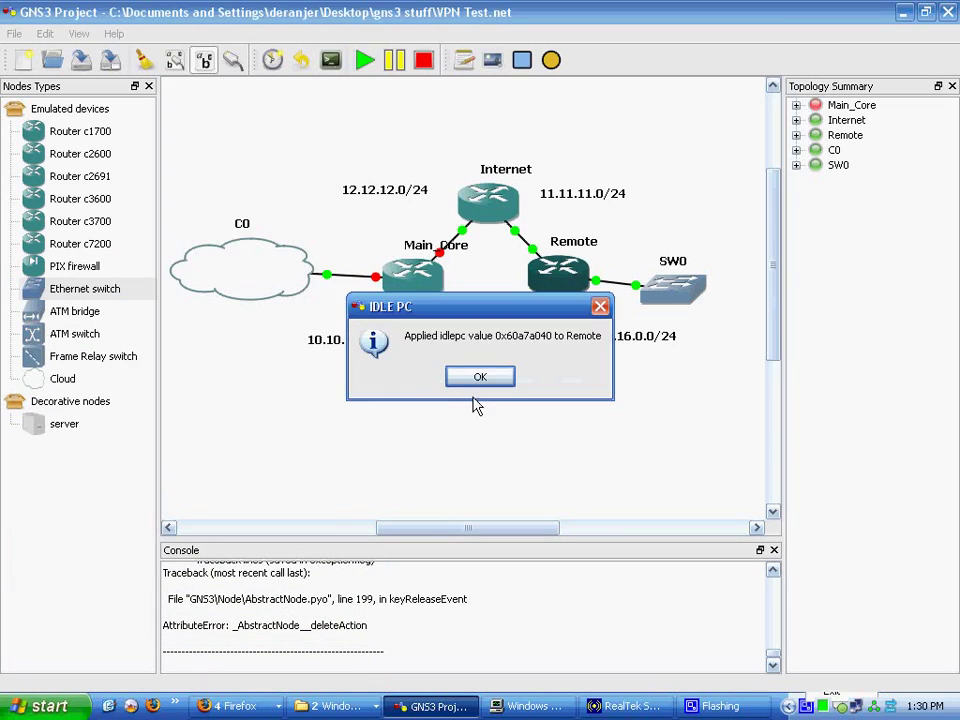
left_click(480, 378)
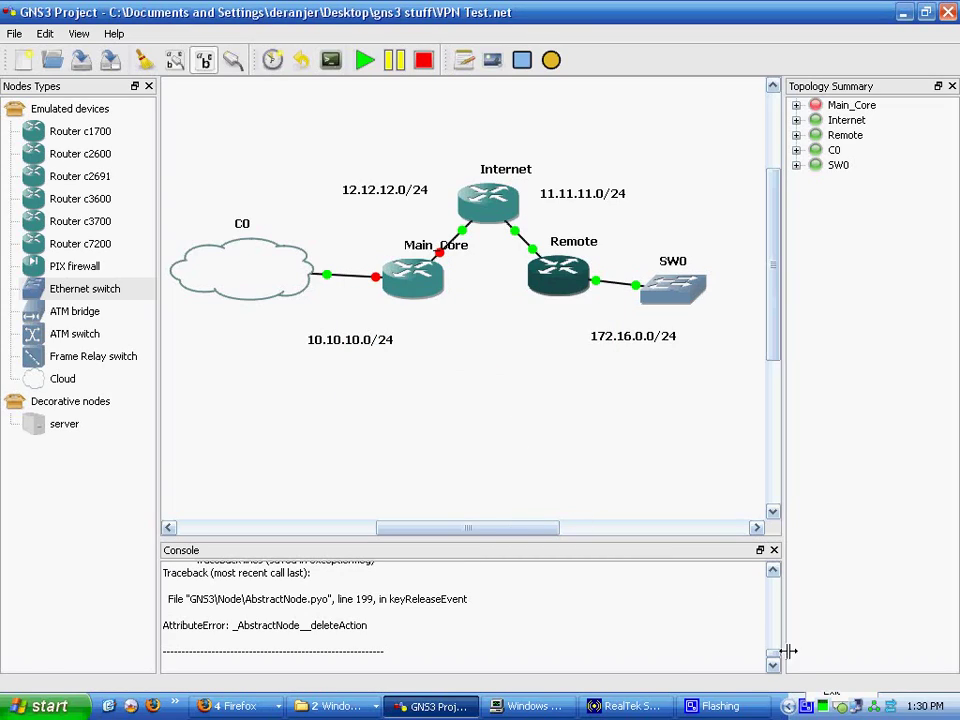
mouse_move(826, 708)
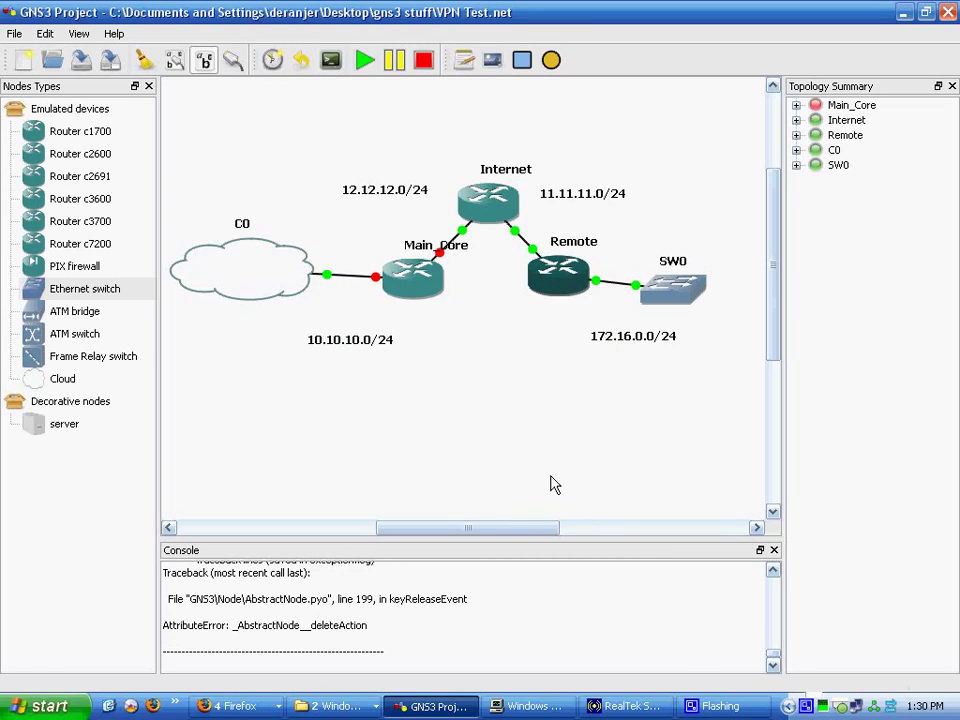
- Start the Main_Core router and nudge the Internet router slightly left
right_click(411, 279)
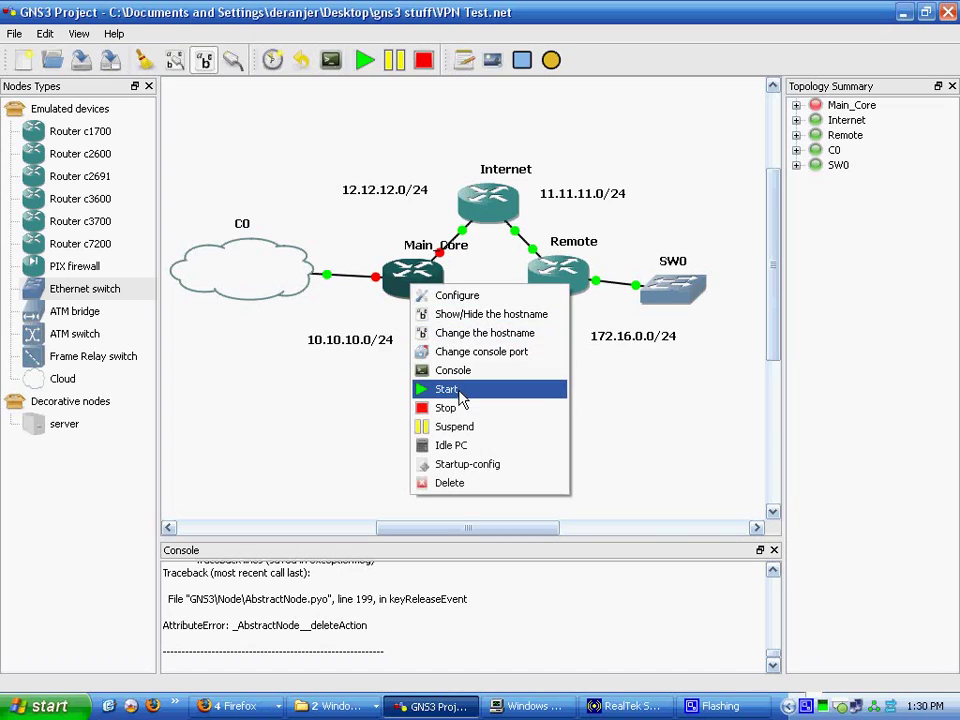
left_click(420, 388)
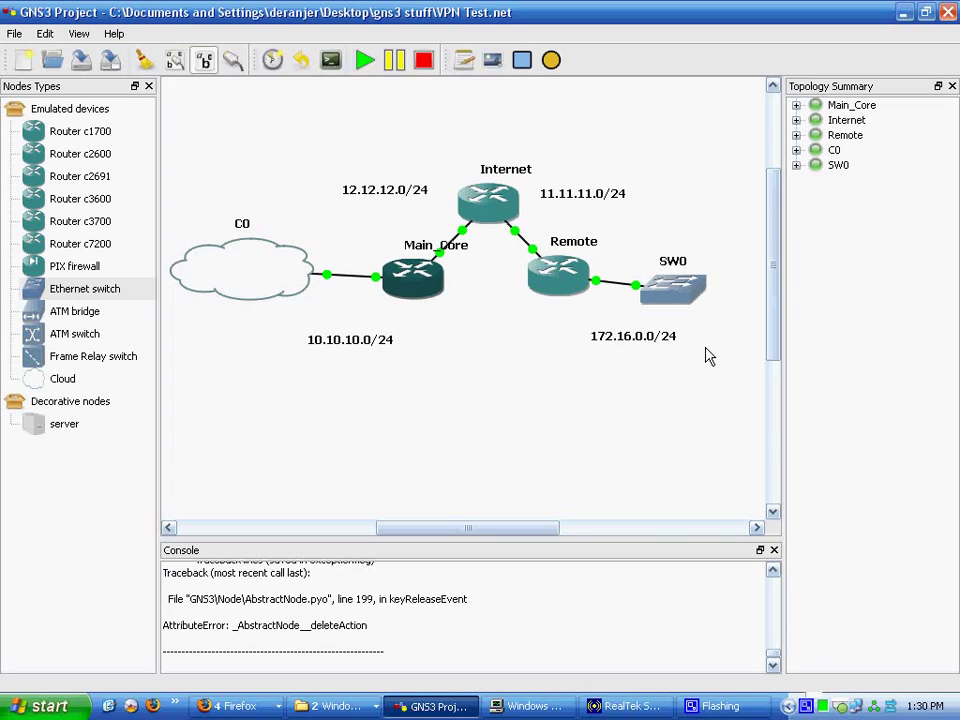
left_click_drag(488, 200, 480, 200)
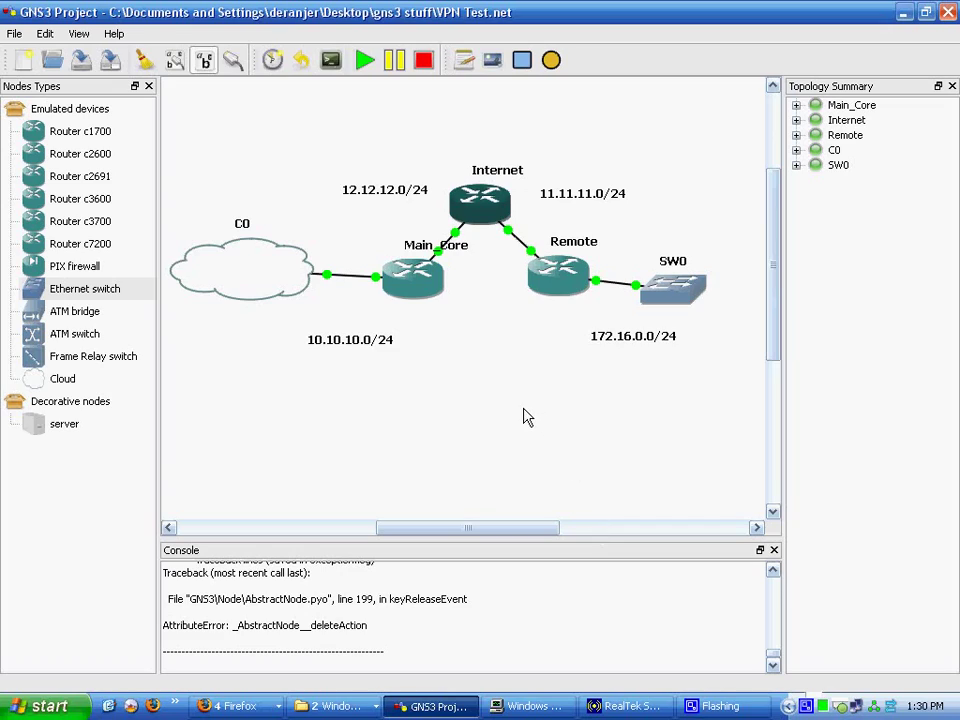
right_click(806, 708)
left_click(830, 670)
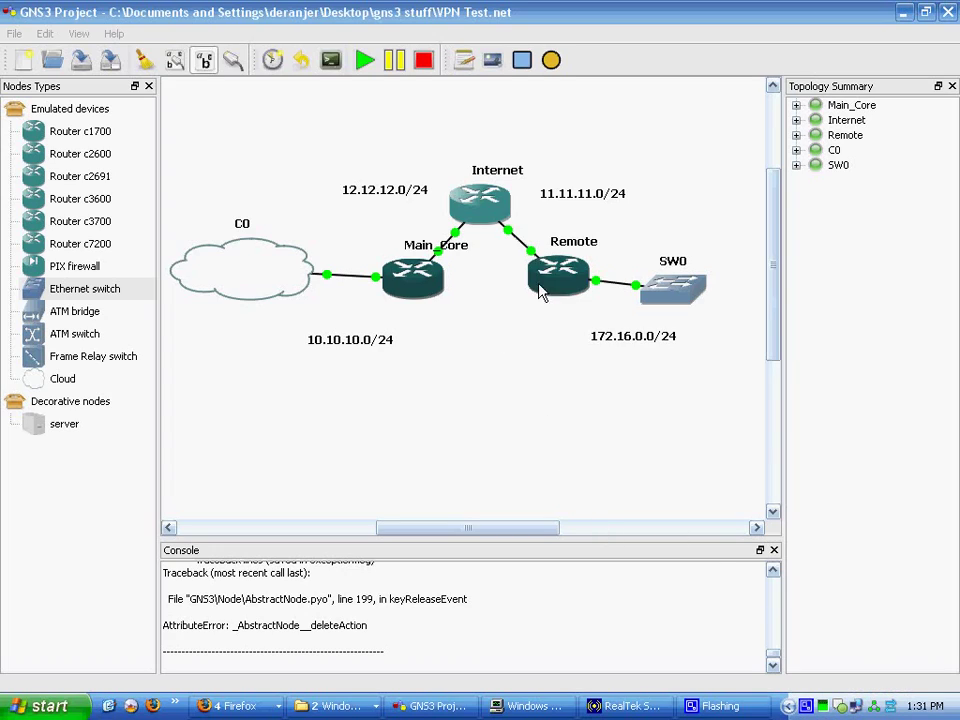
- Open router console sessions and arrange the Main_Core and Internet PuTTY windows
right_click(472, 205)
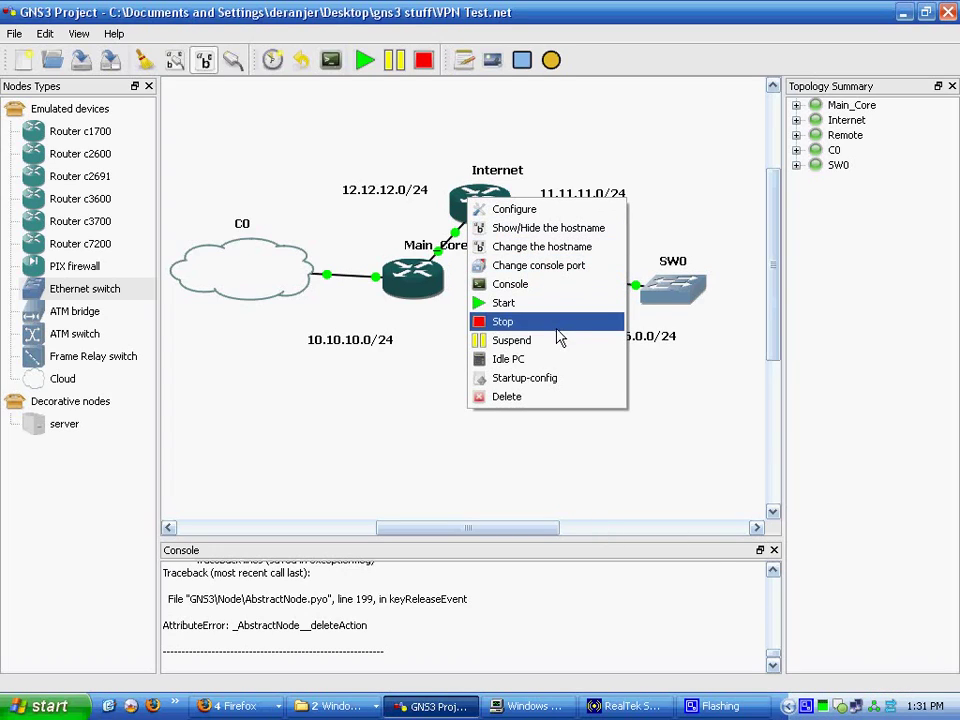
left_click(558, 287)
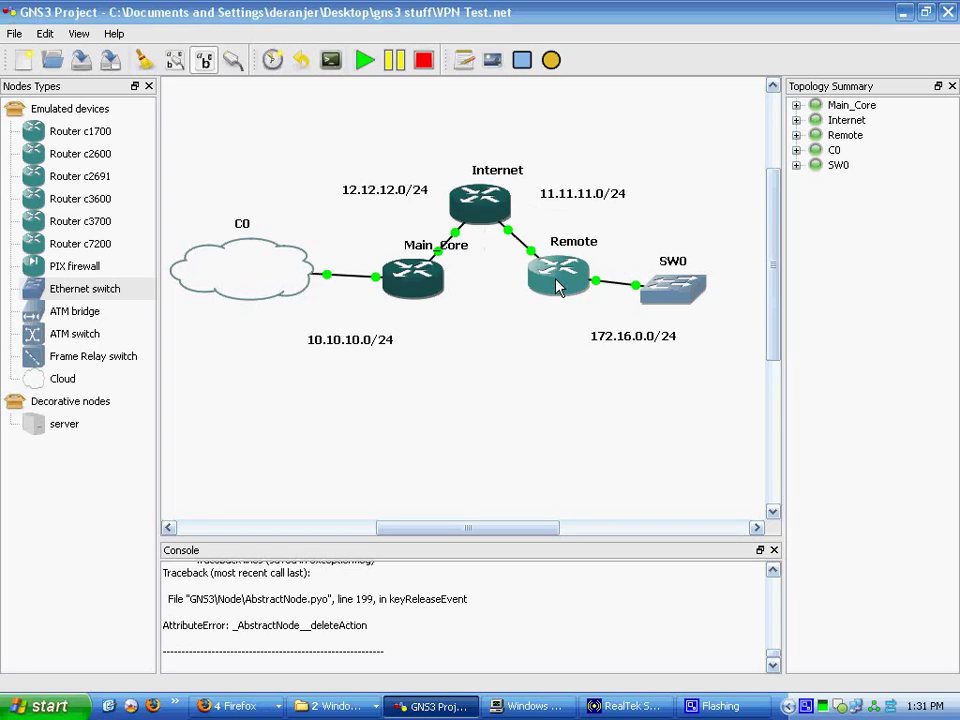
left_click_drag(584, 168, 555, 343)
left_click(563, 126)
left_click_drag(563, 126, 545, 204)
left_click(796, 120)
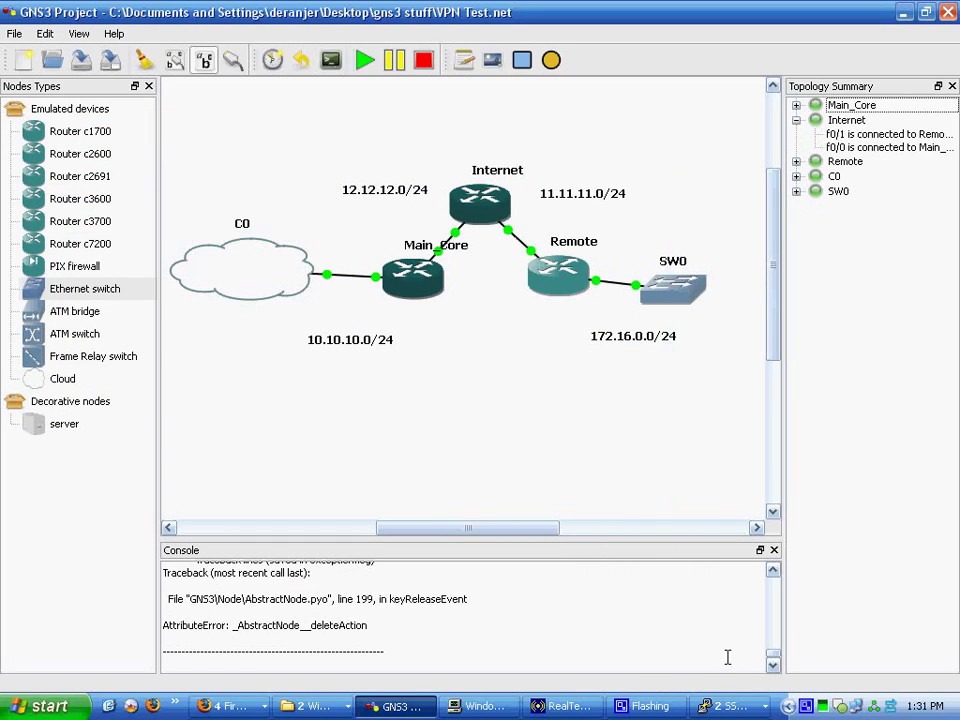
- Close the Main_Core console and bring the Internet router's console forward
left_click(728, 706)
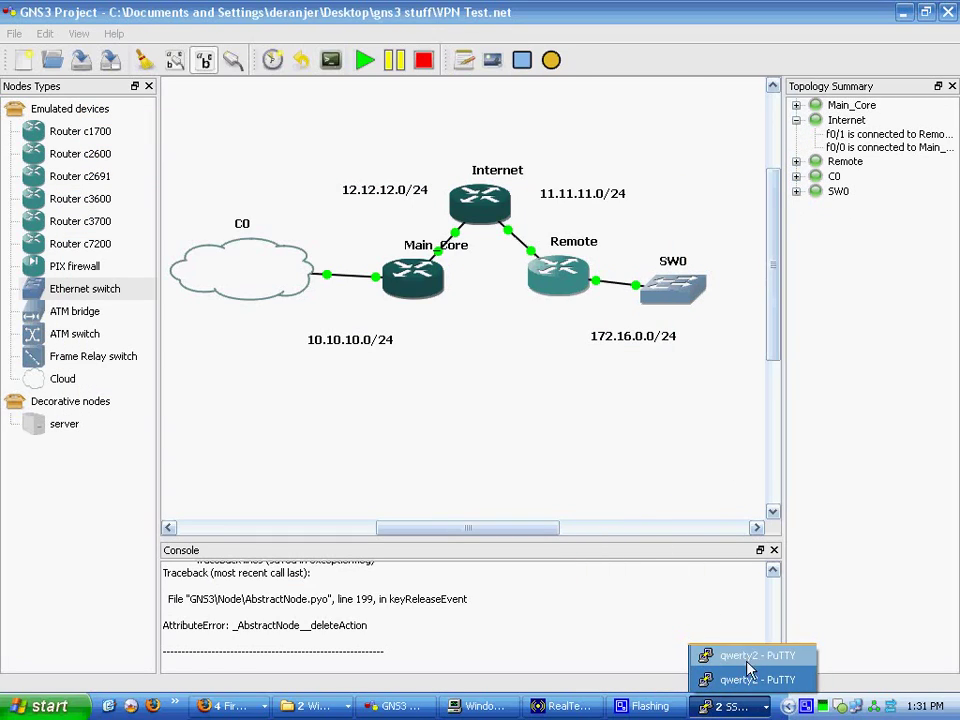
left_click(746, 656)
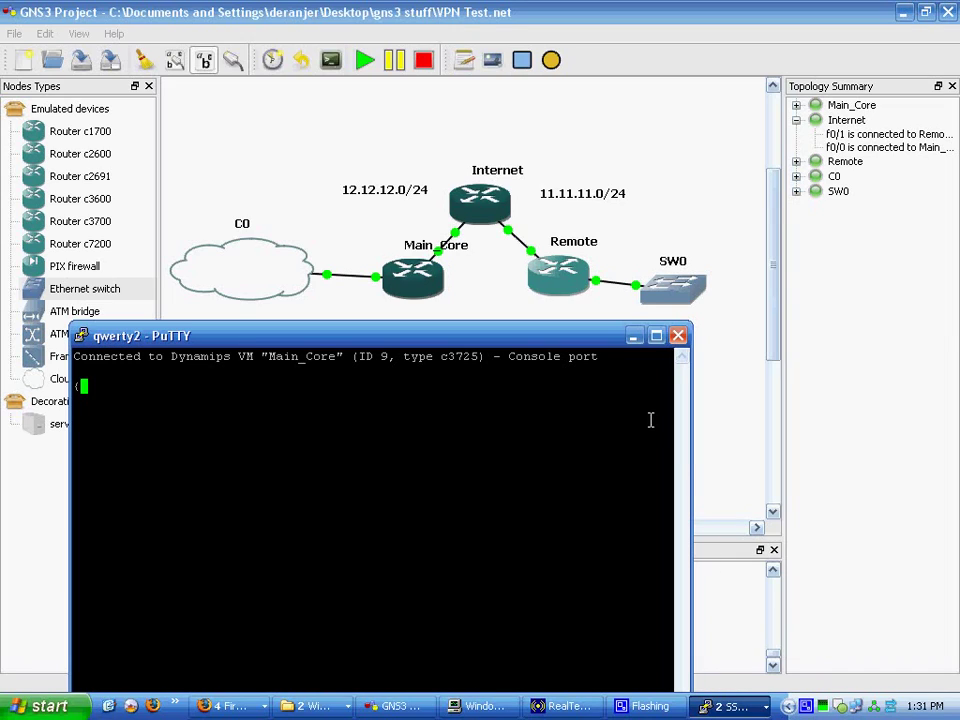
key("alt+F4")
left_click(461, 412)
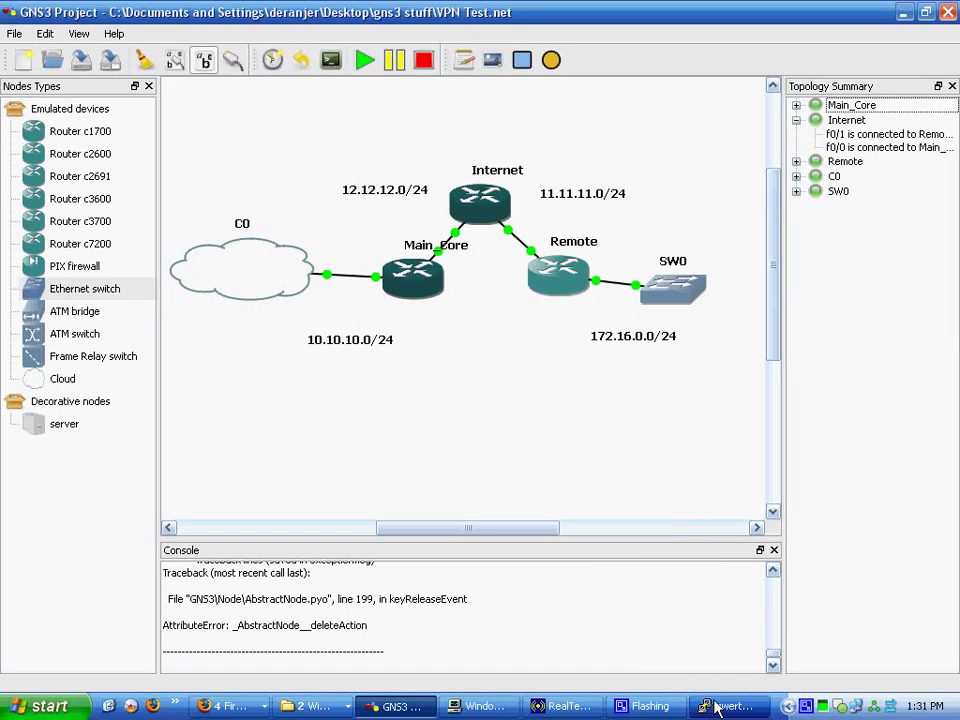
left_click(716, 707)
- Decline the Internet router's initial setup dialog with n and enlarge its console window
left_click_drag(420, 212, 670, 323)
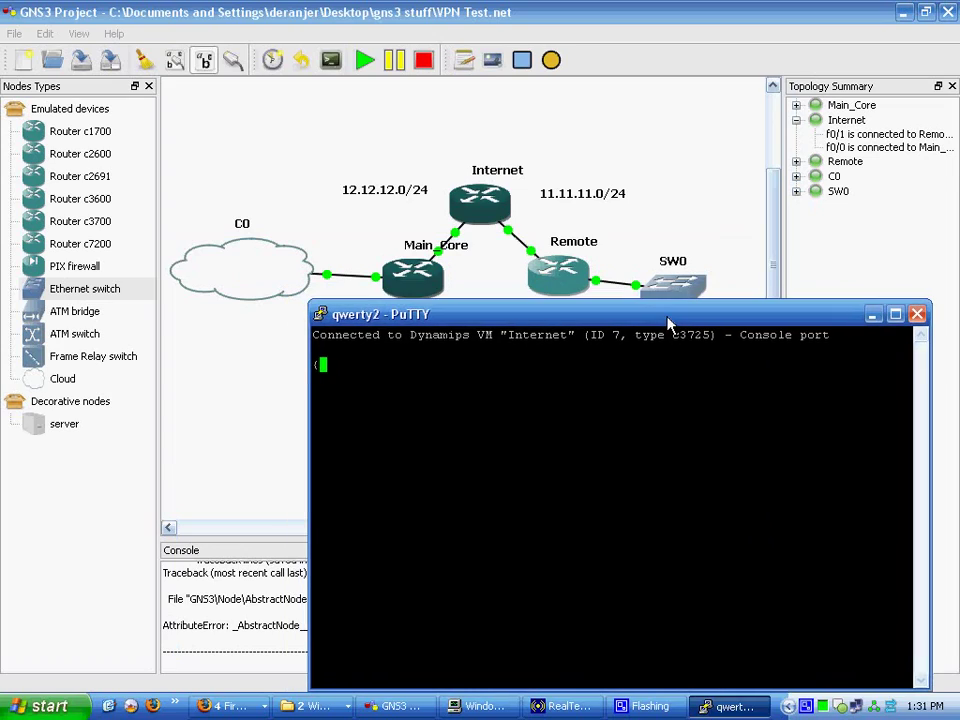
key("Return")
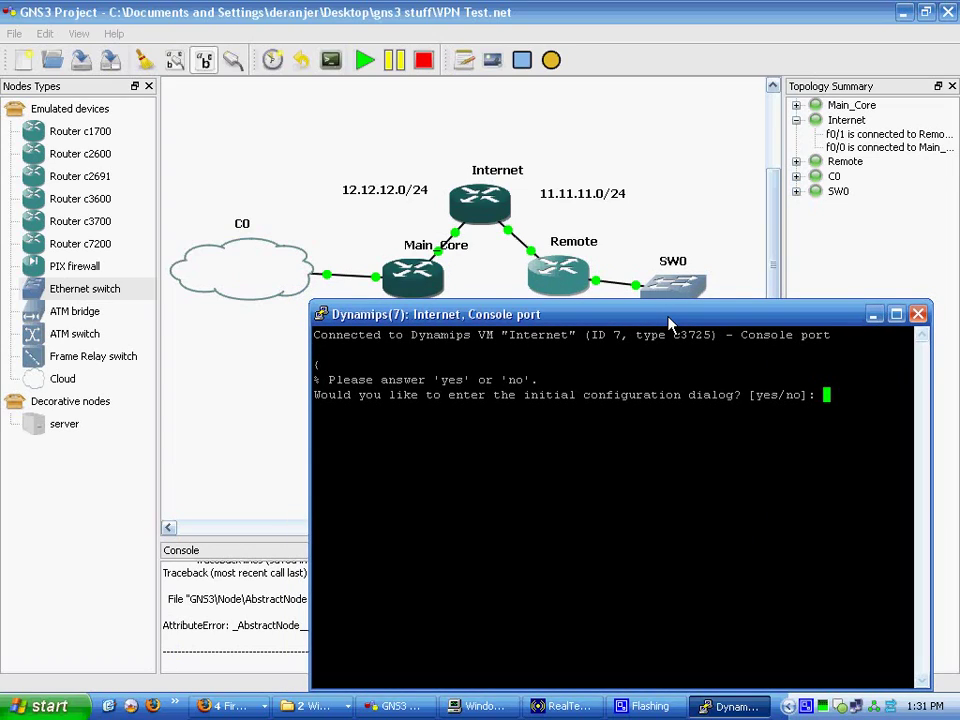
type("n")
key("Return")
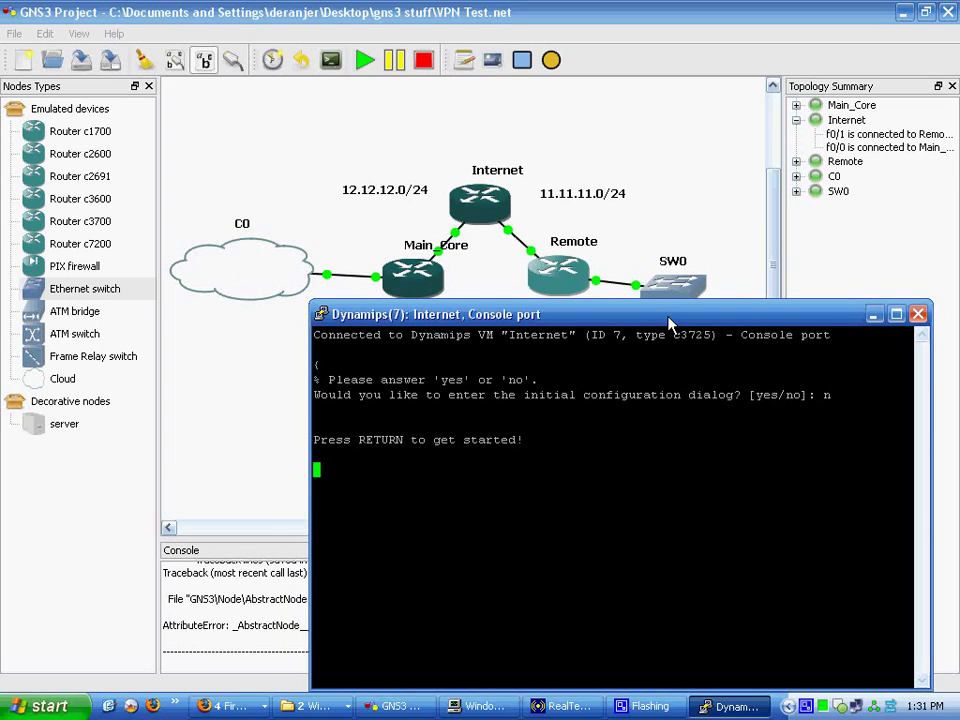
right_click(670, 323)
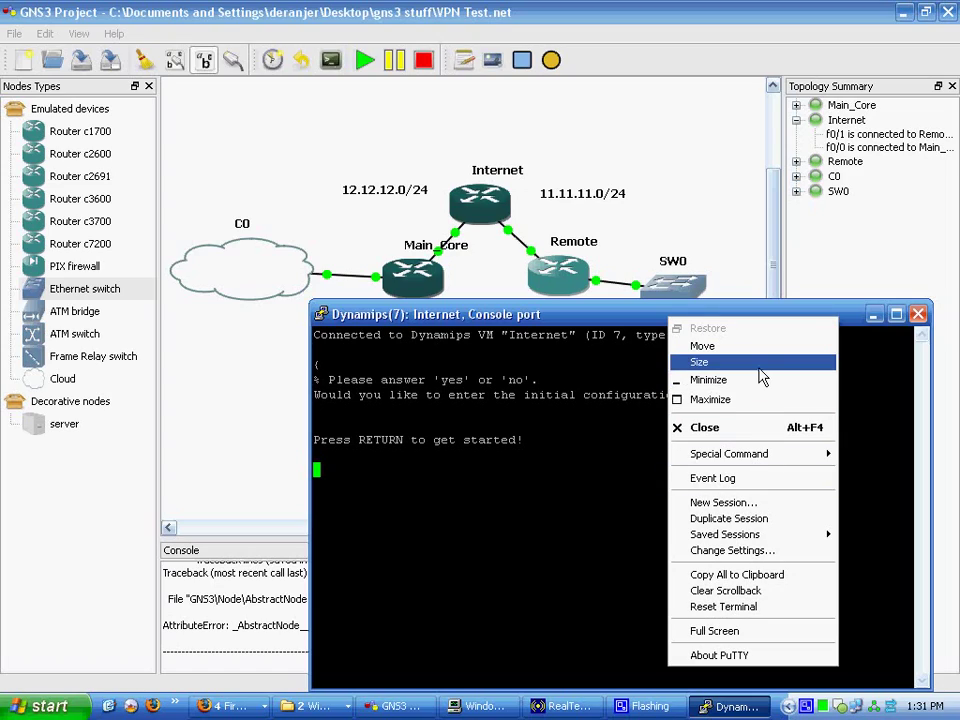
left_click(754, 550)
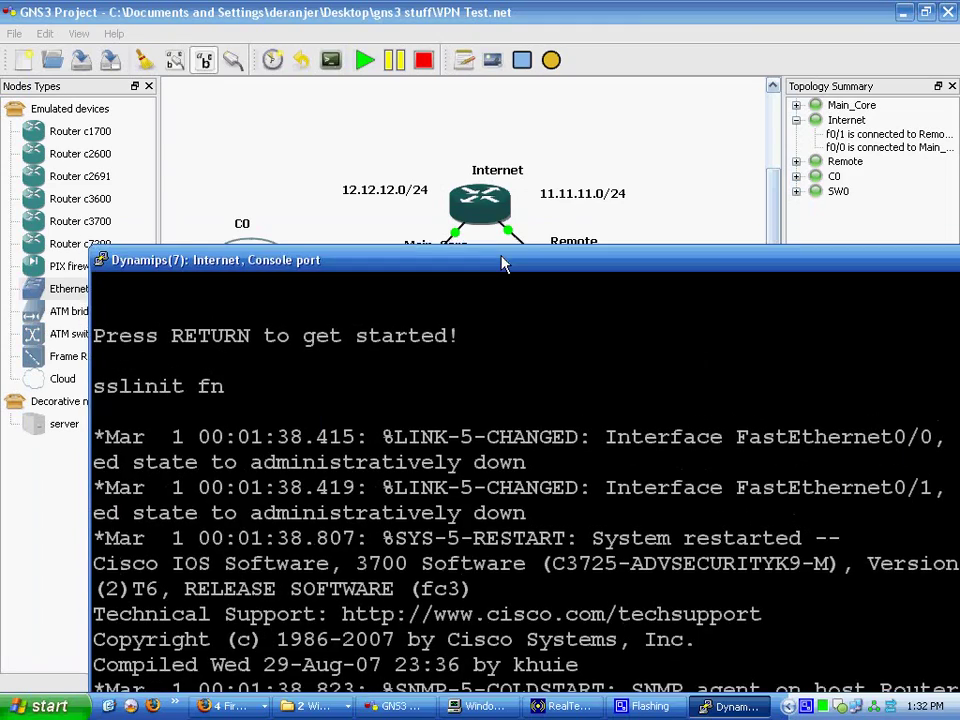
left_click_drag(501, 261, 390, 25)
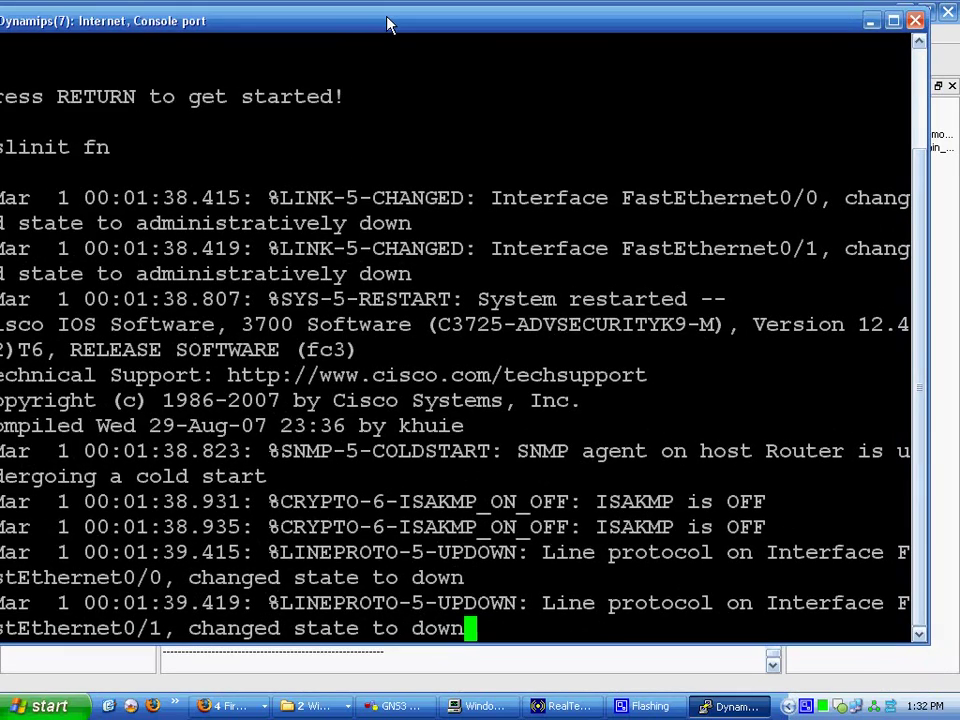
- Enter privileged exec with en and global configuration with conf t
key("Return")
key("Return")
key("Return")
type("en")
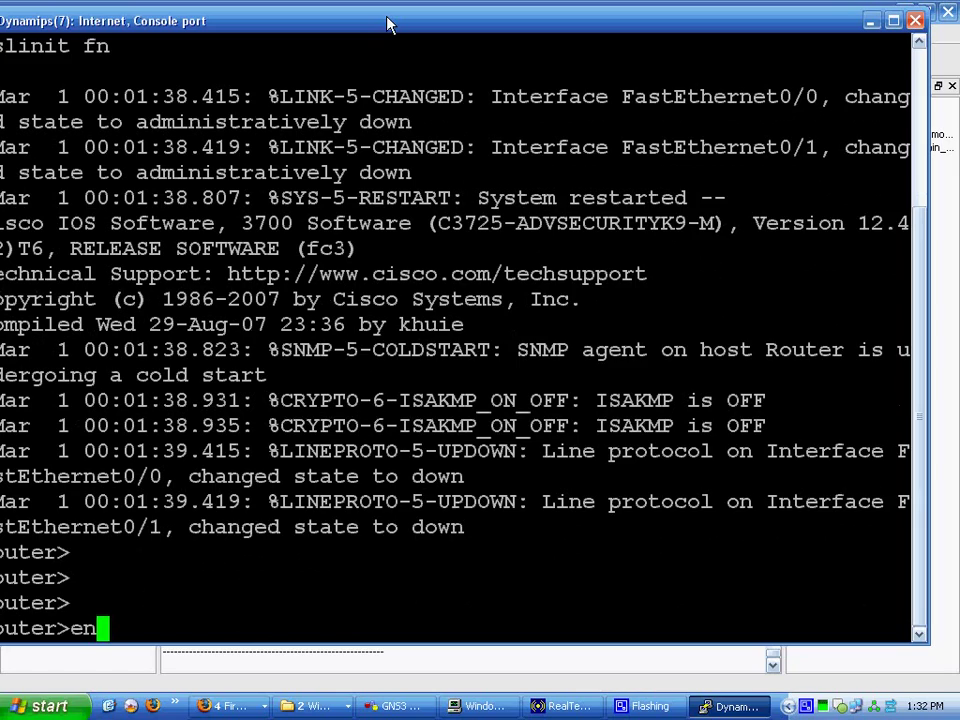
key("Return")
left_click_drag(390, 25, 428, 28)
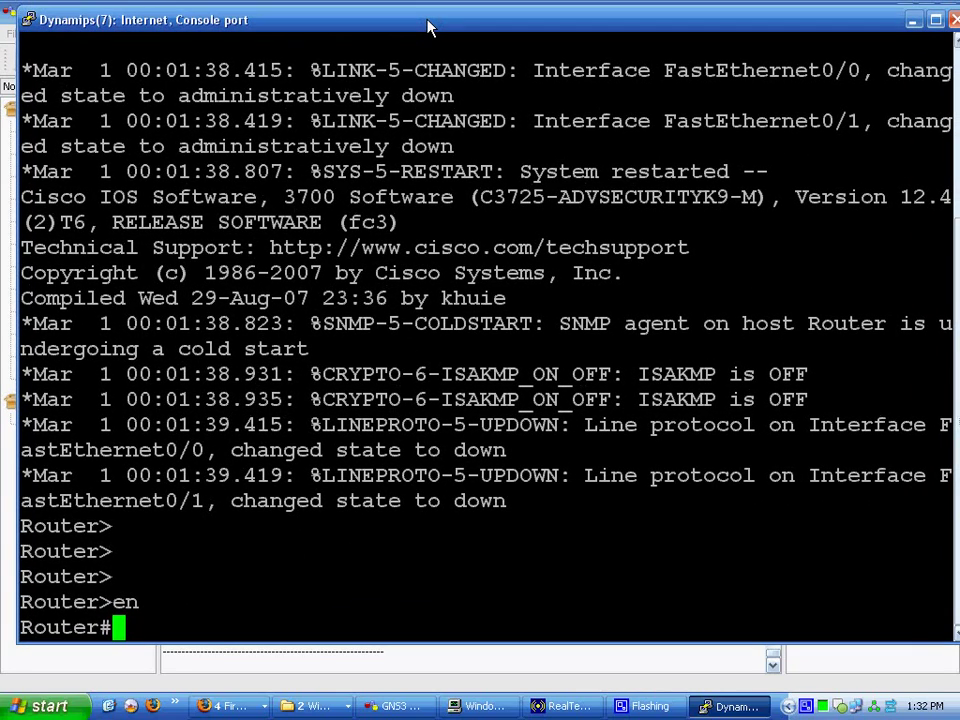
type("conf t")
key("Return")
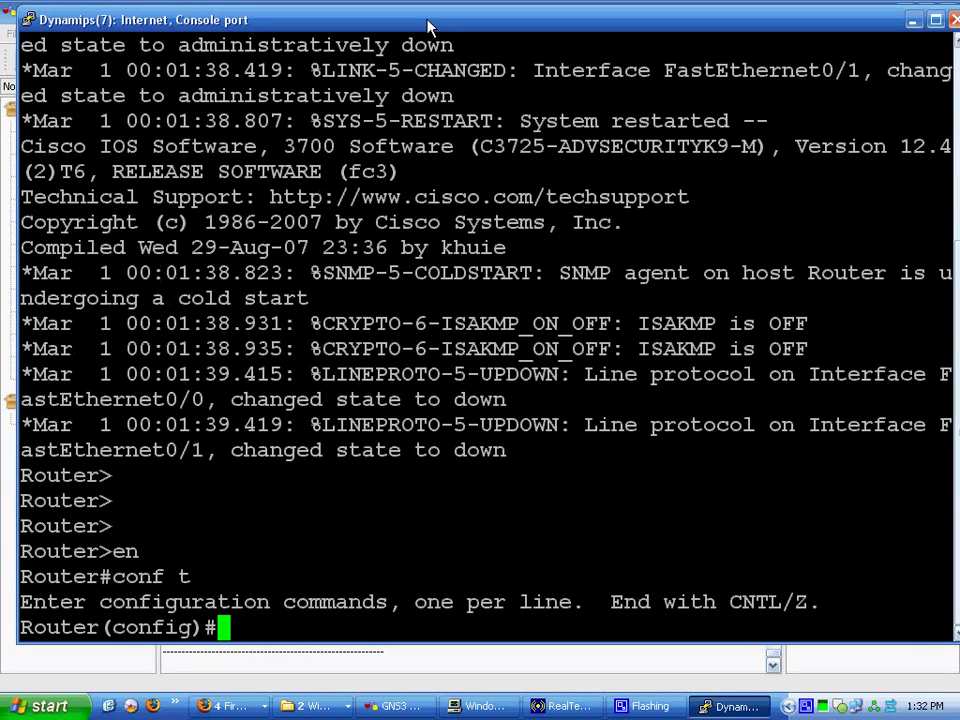
type("int")
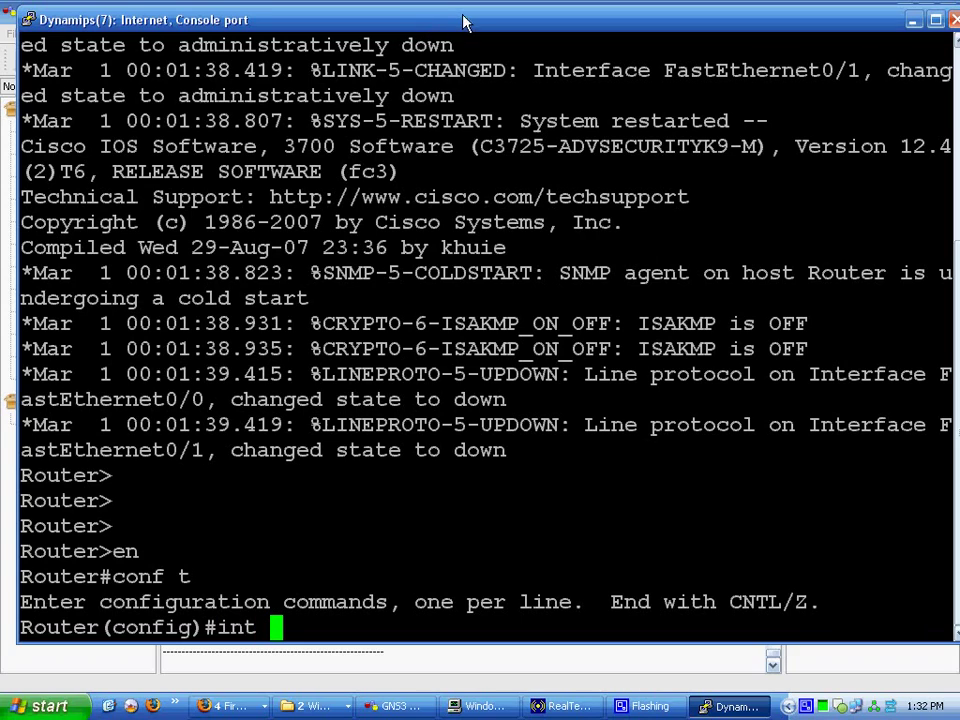
left_click_drag(463, 22, 420, 283)
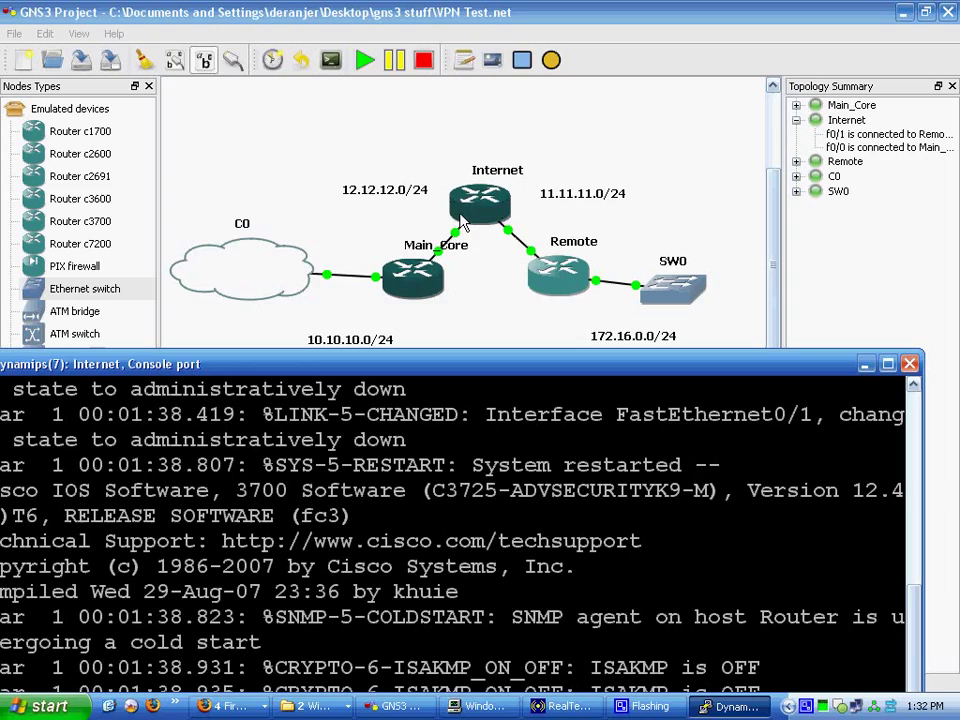
left_click_drag(477, 366, 518, 63)
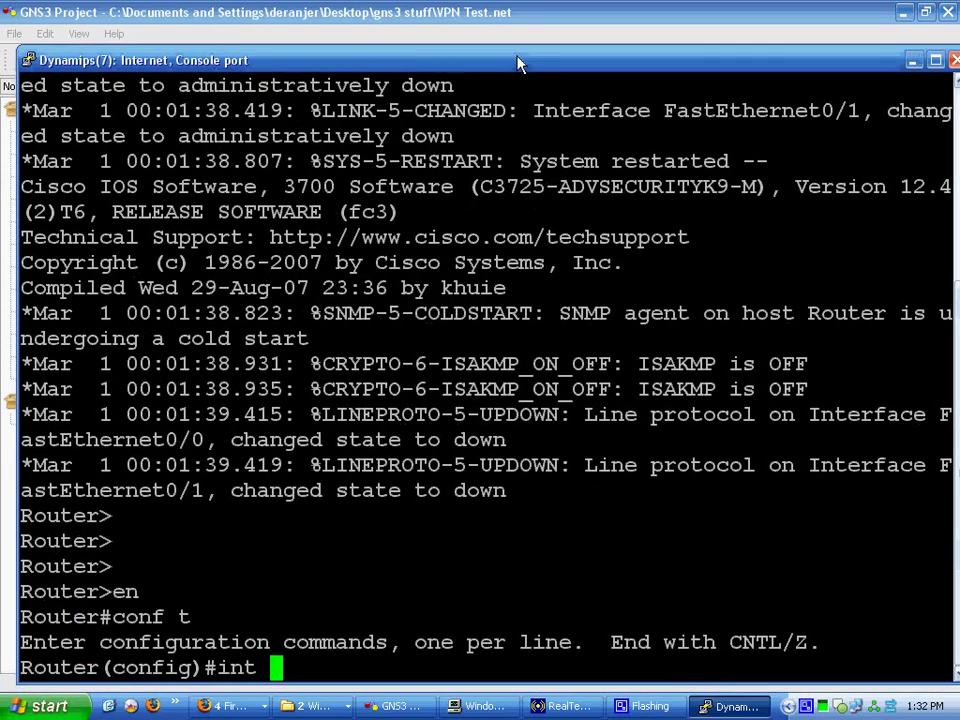
- Assign 12.12.12.1 255.255.255.0 to the Internet router's fa0/0 and enable it with no shut
type("fa0/0")
key("Return")
type("i")
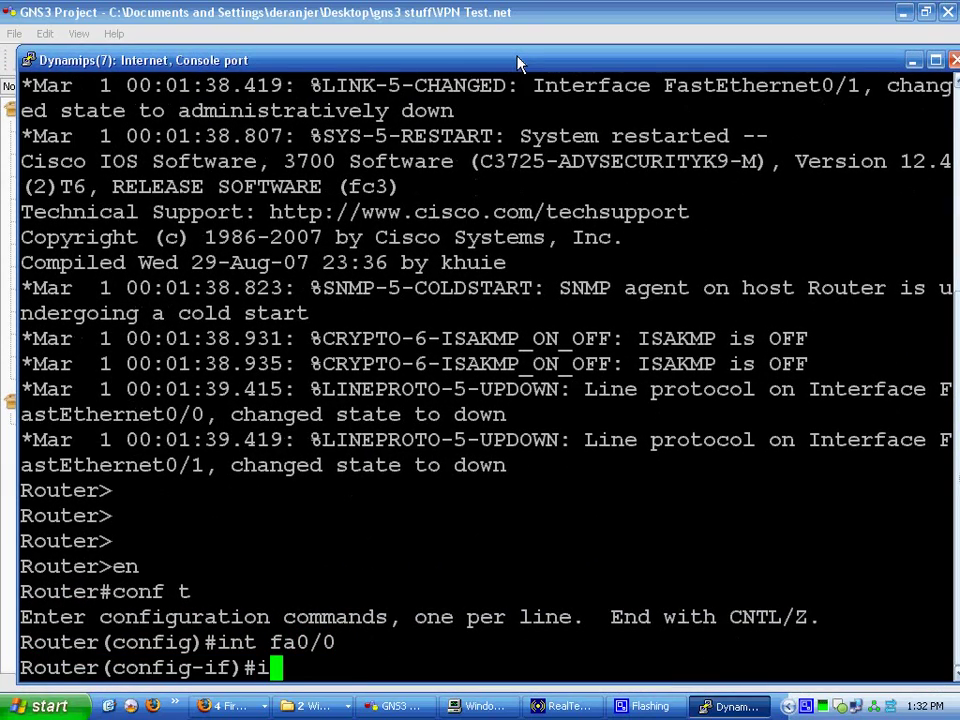
type("p add")
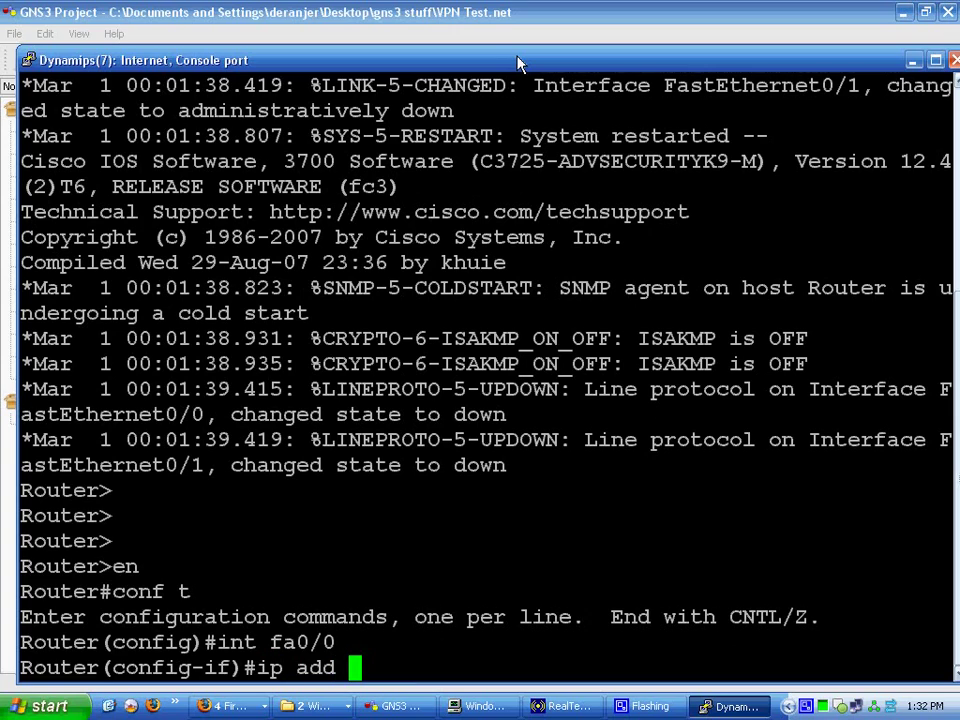
mouse_move(518, 63)
left_mouse_down()
mouse_move(572, 191)
mouse_move(583, 282)
mouse_move(515, 56)
left_mouse_up()
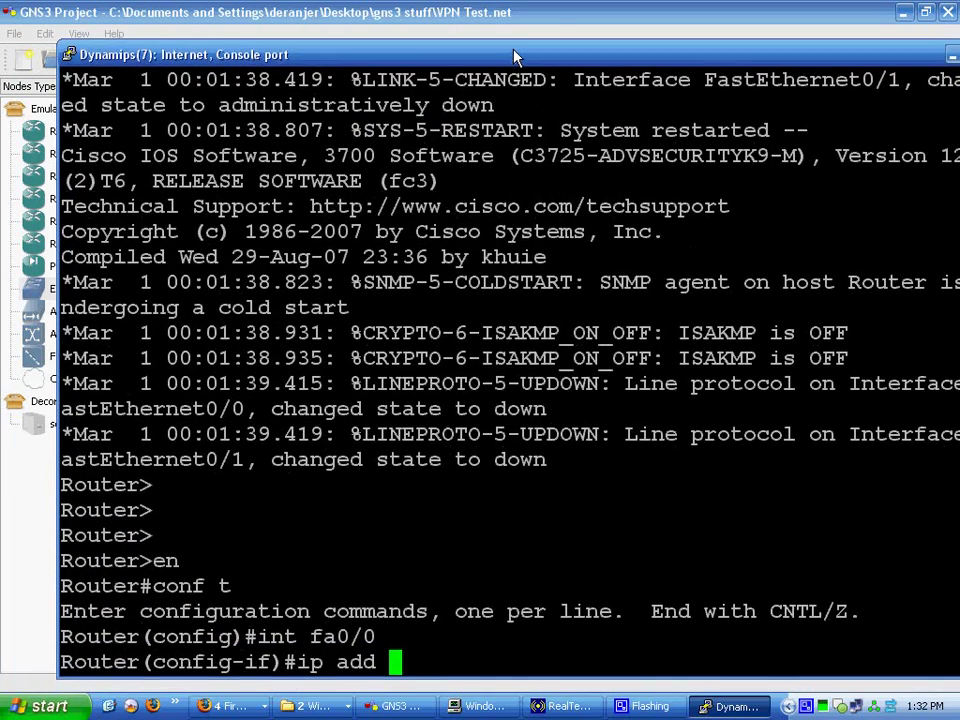
type("12.1")
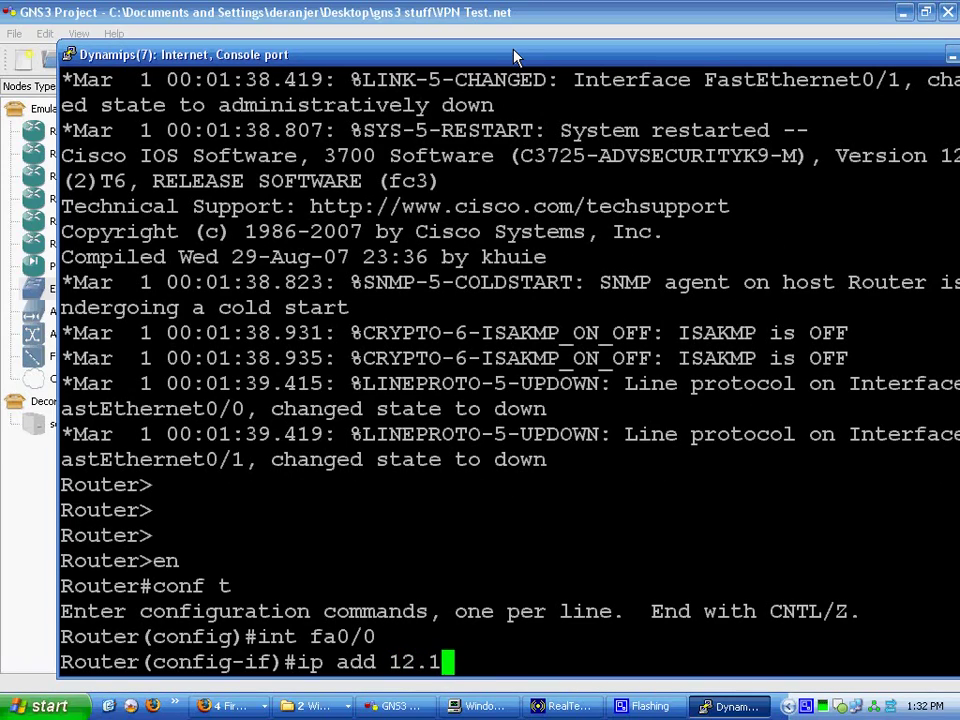
type("2.12.1 2")
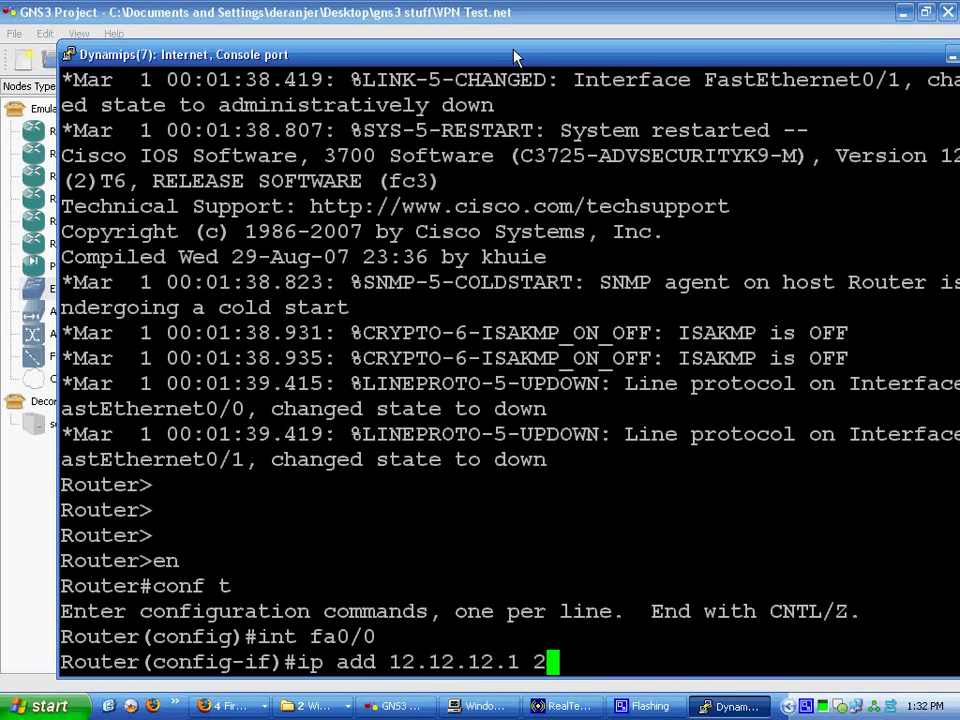
type("55.255.255.0")
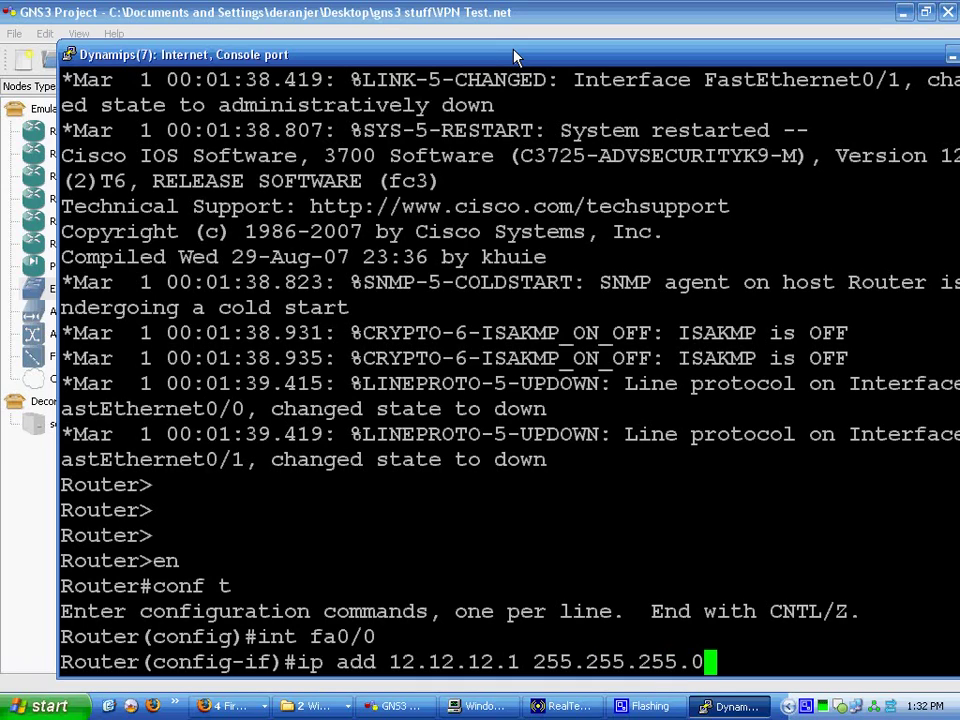
key("Return")
type("no shut")
key("Return")
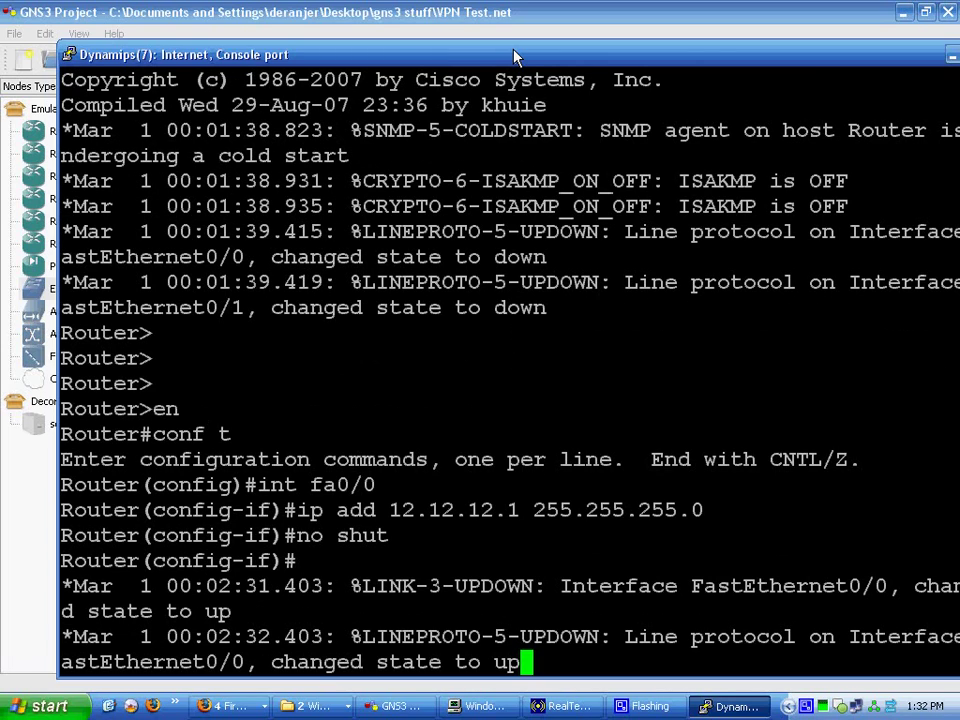
key("Return")
key("Return")
key("Return")
key("Return")
- Assign 11.11.11.1 255.255.255.0 to the Internet router's fa0/1 and enable it
type("in")
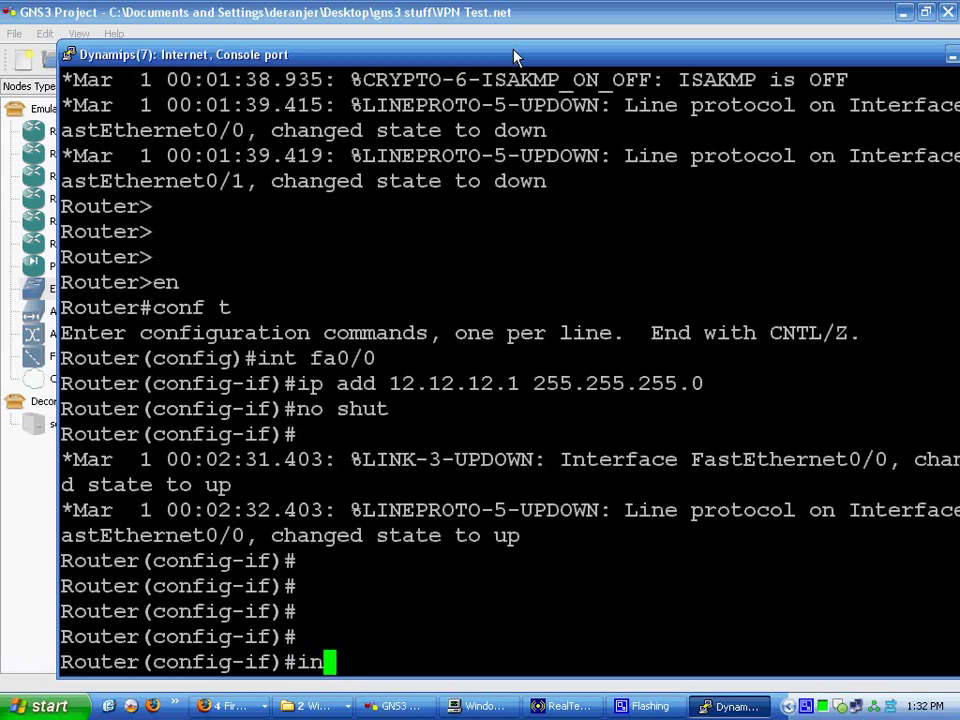
type("t fa0/1")
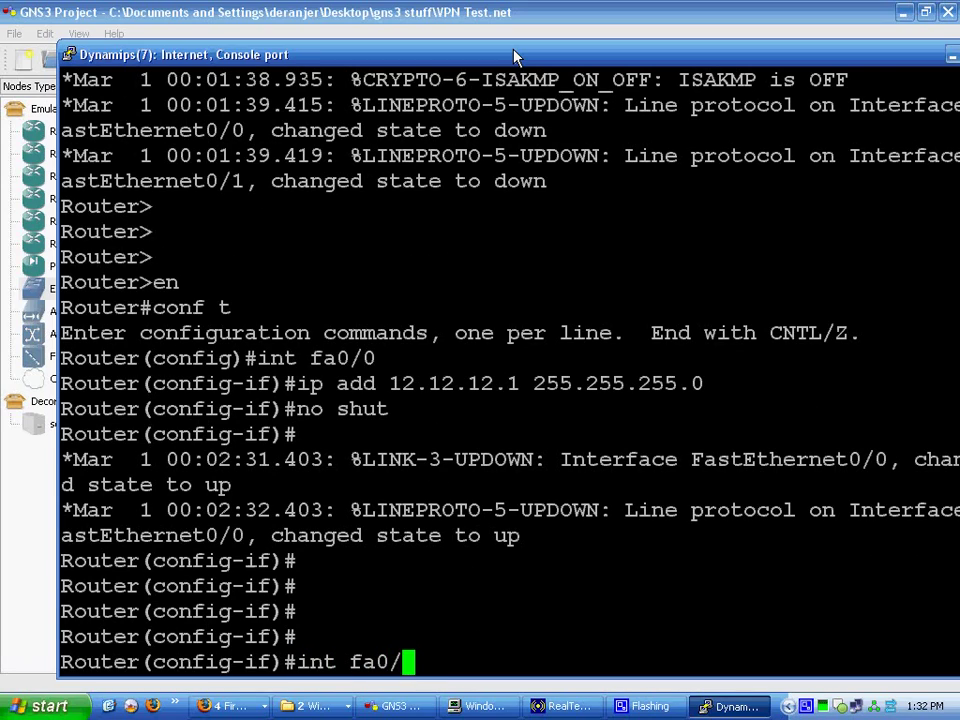
key("Return")
type("ip add")
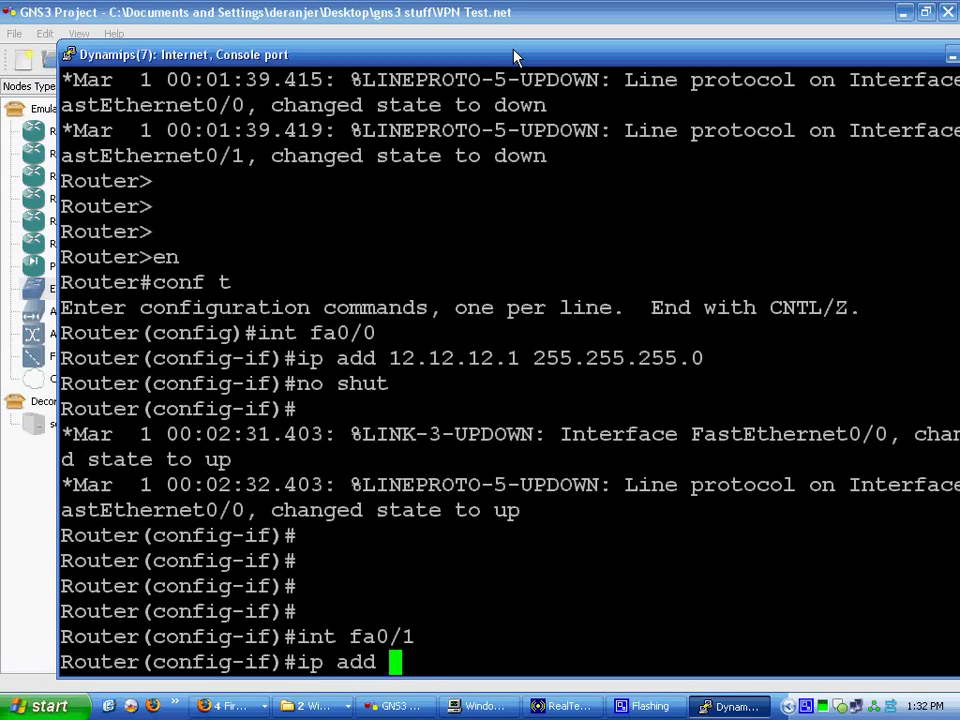
mouse_move(515, 57)
left_mouse_down()
mouse_move(511, 329)
mouse_move(540, 92)
mouse_move(533, 50)
left_mouse_up()
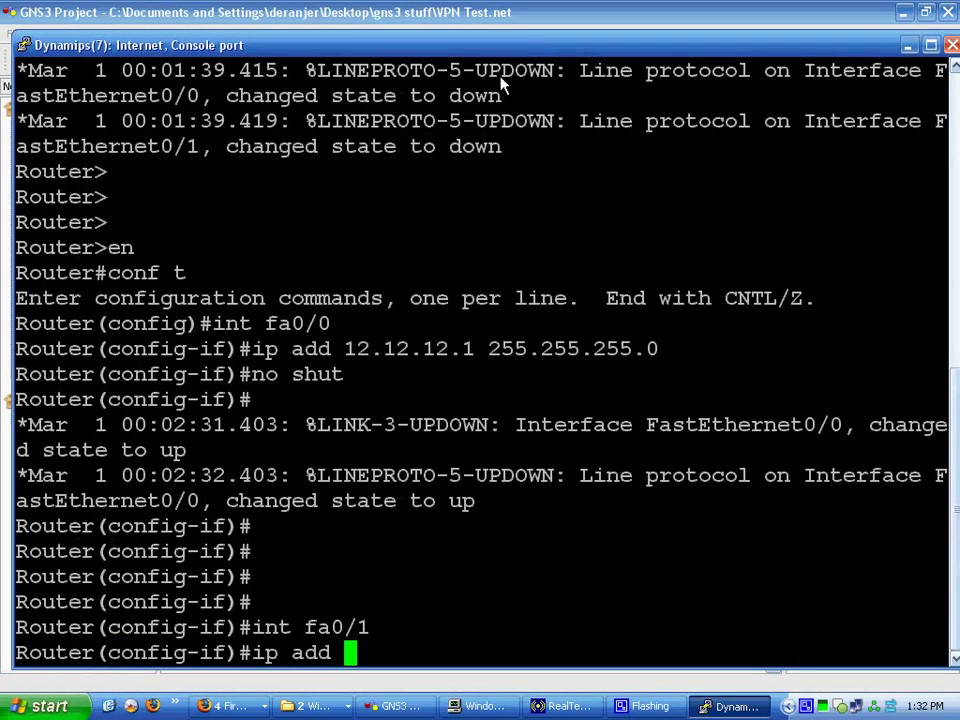
type("11.11.11.")
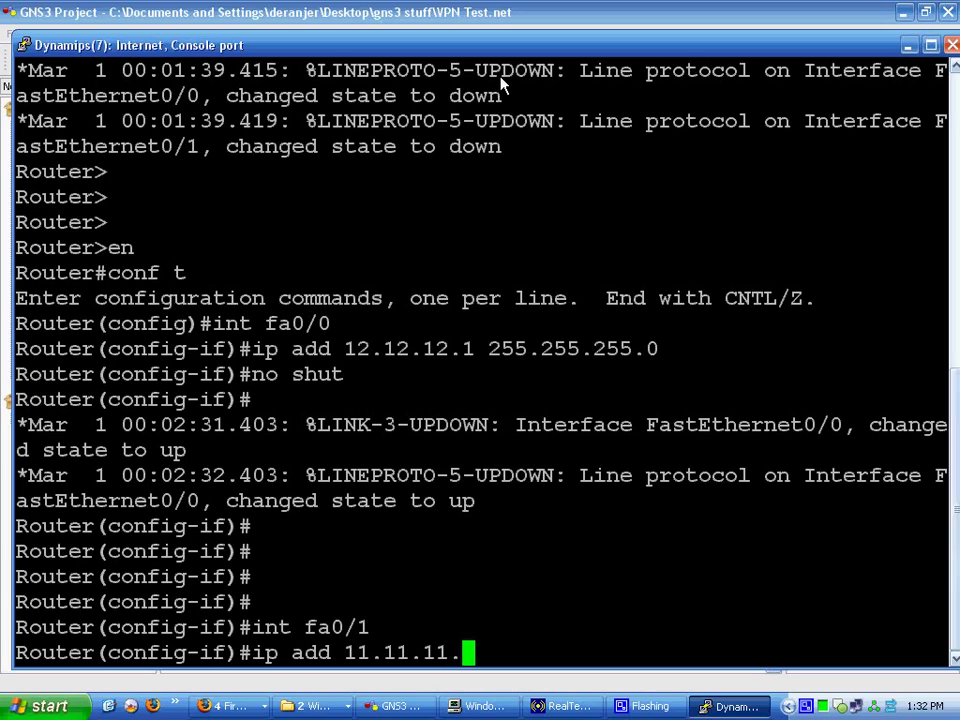
type("1 255.255")
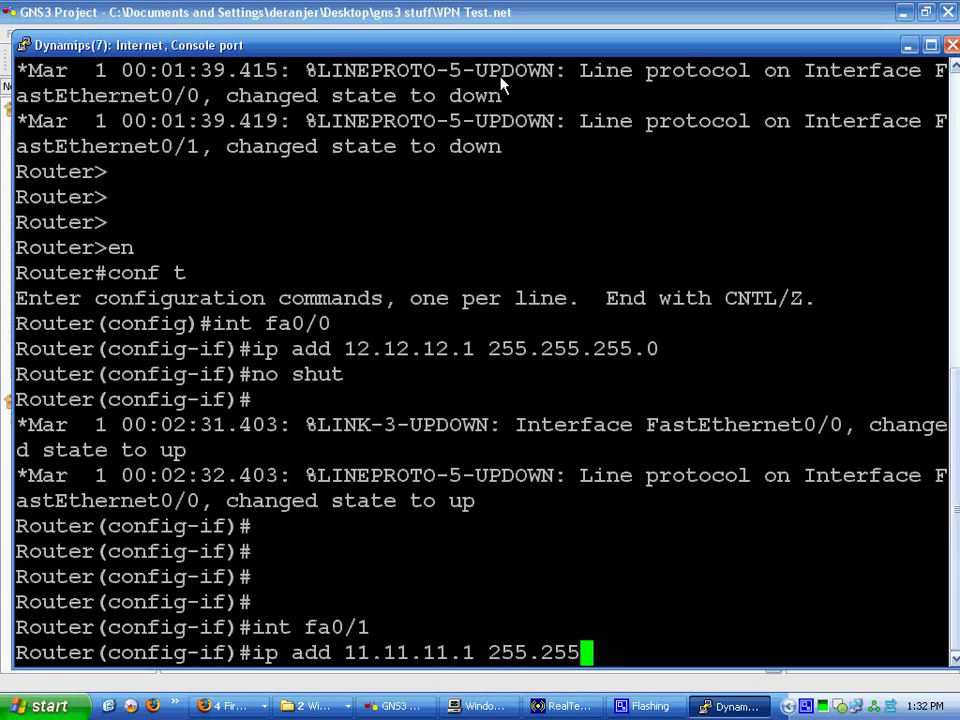
type(".255.0 n")
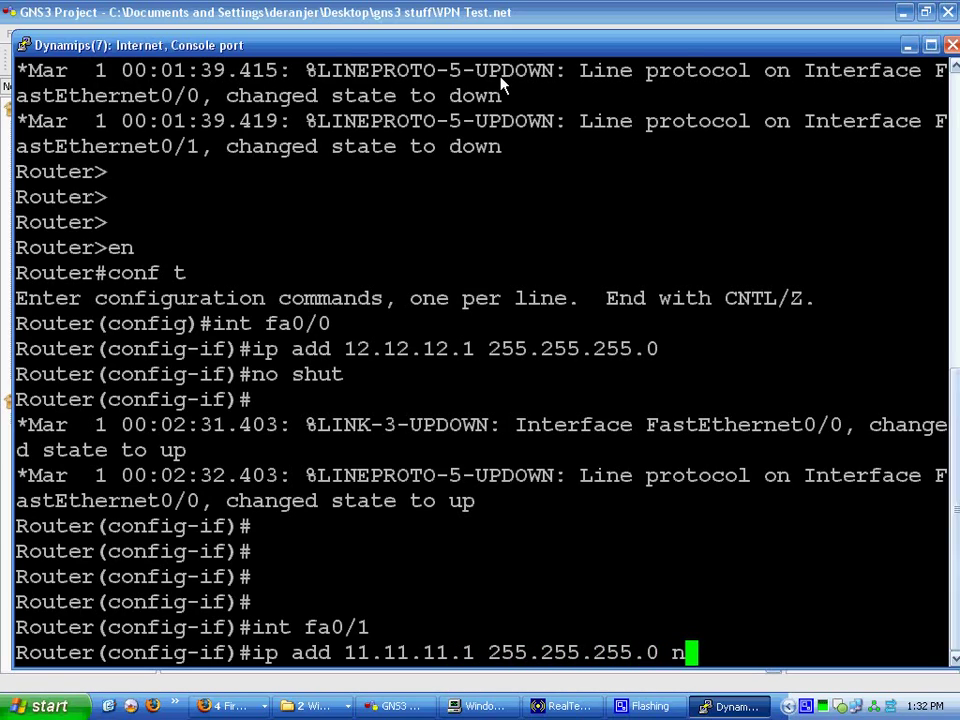
type("o sh")
key("BackSpace")
key("BackSpace")
key("BackSpace")
key("BackSpace")
key("BackSpace")
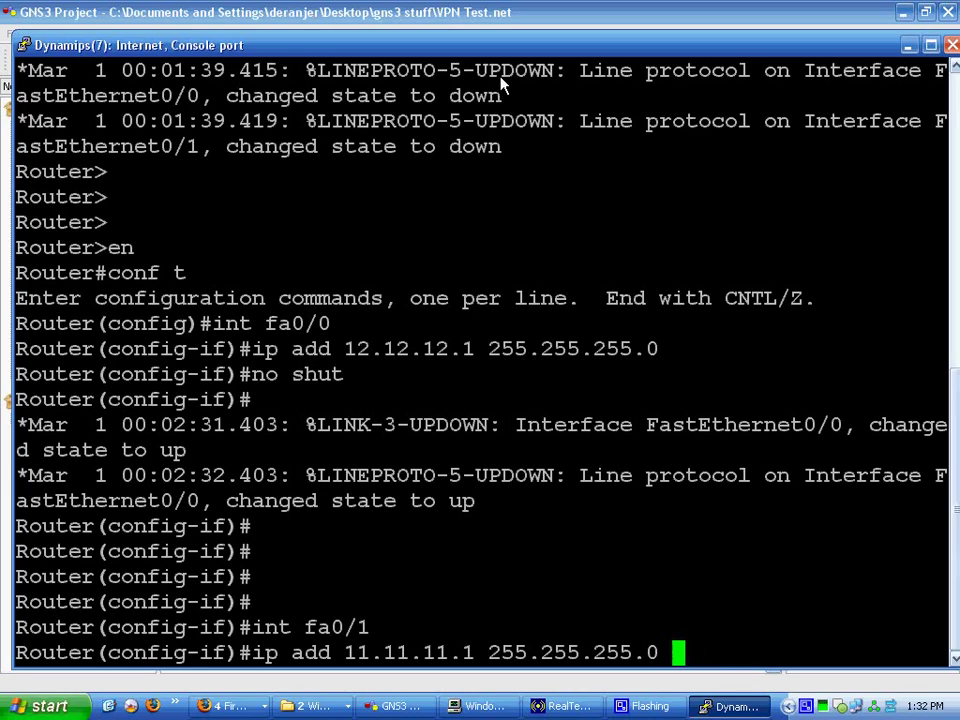
key("Return")
type("no shut")
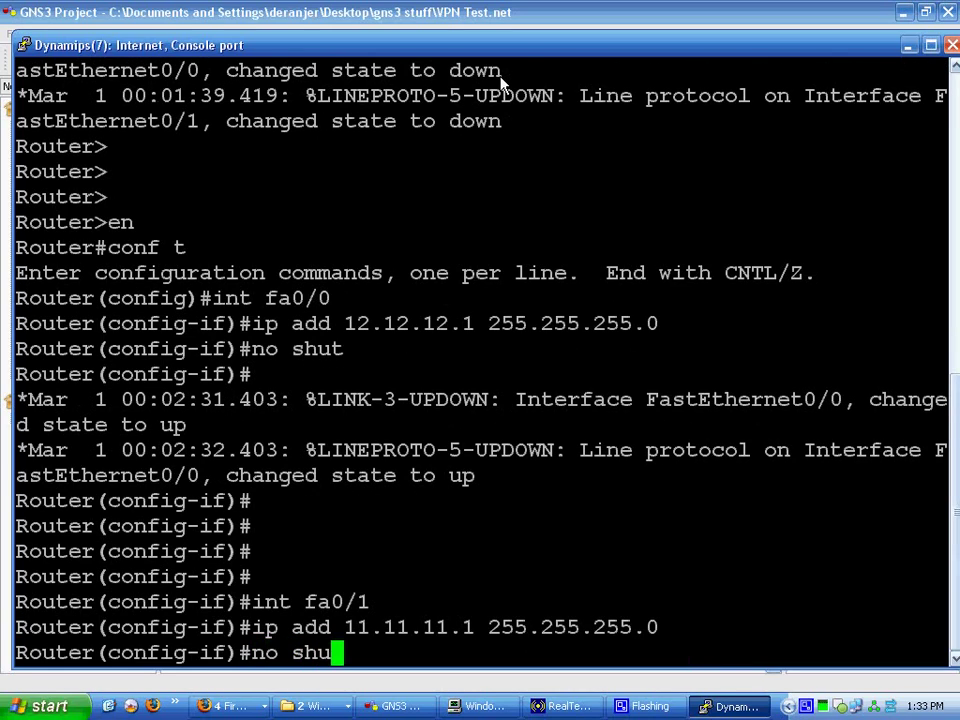
key("Return")
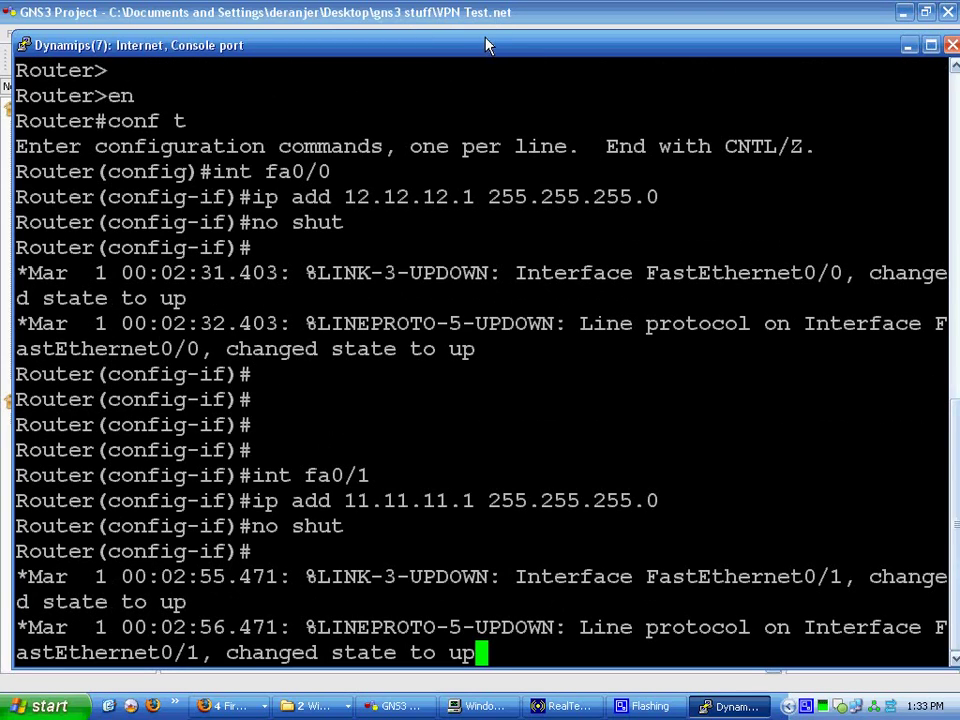
key("Return")
key("Return")
- Run do sh ip int b to verify both interfaces are addressed and up
key("Return")
type("do ")
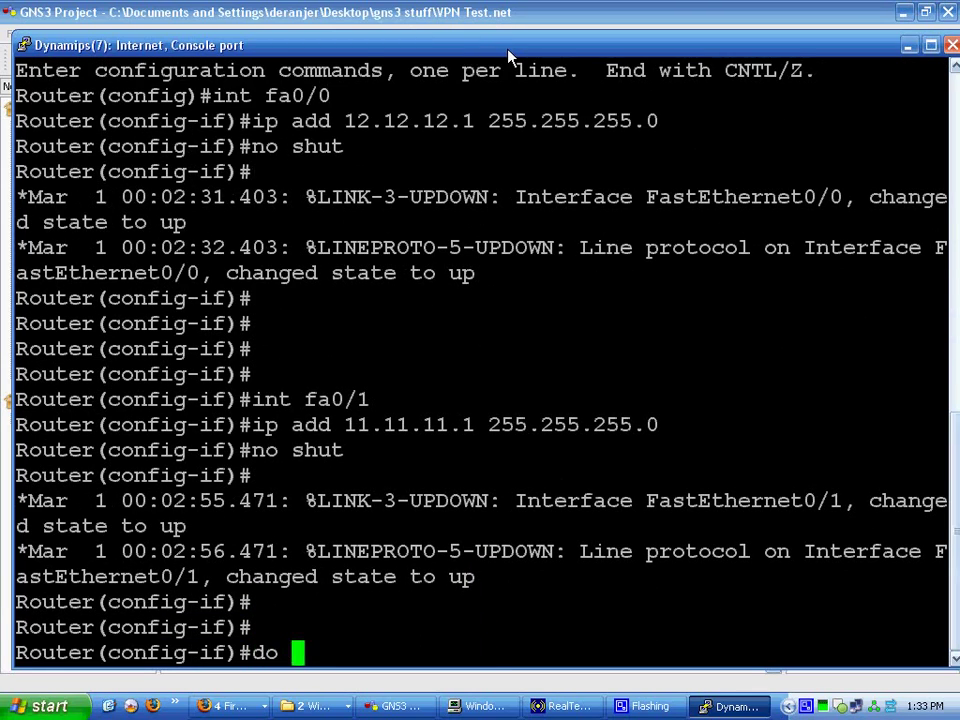
type("sh ip int b")
key("Return")
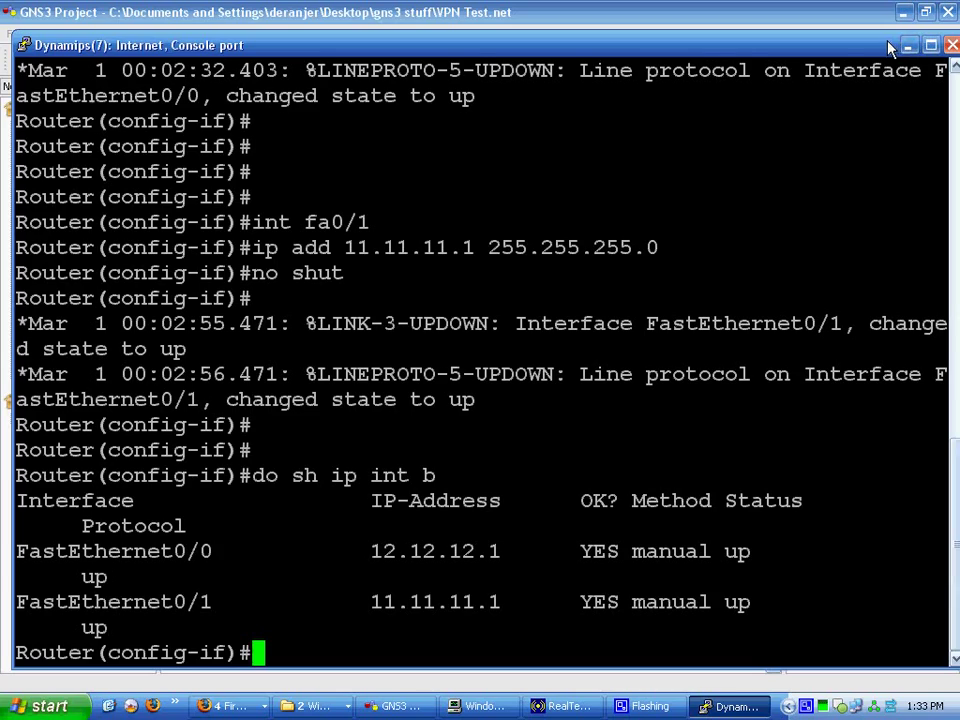
left_click_drag(888, 47, 860, 50)
- Open a console to the Remote router, enlarge it, and answer n to setup
key("alt+Tab")
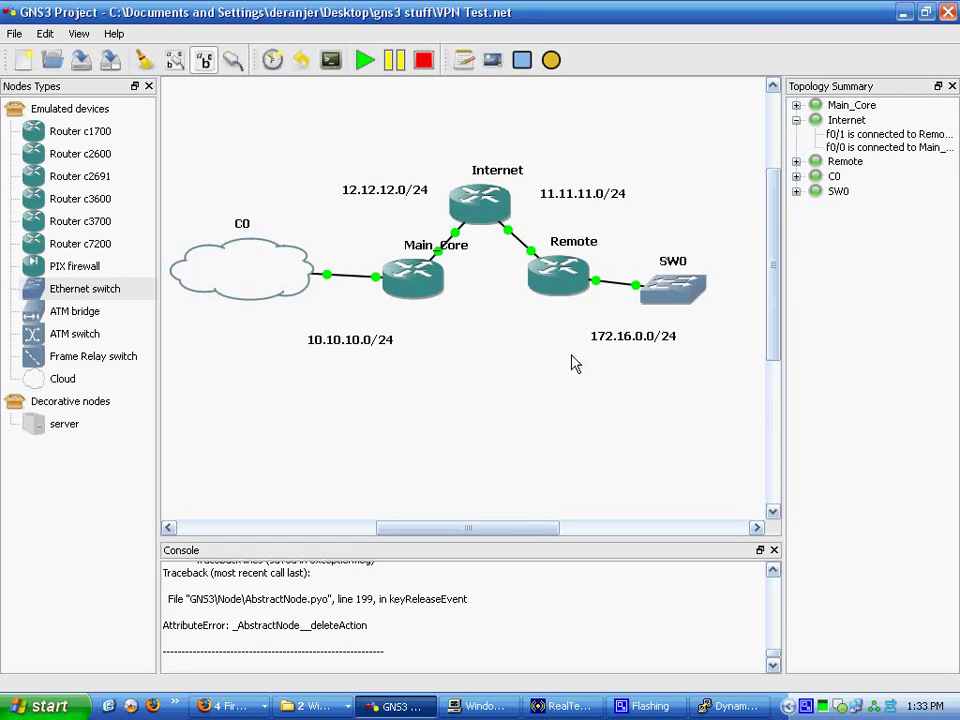
right_click(563, 285)
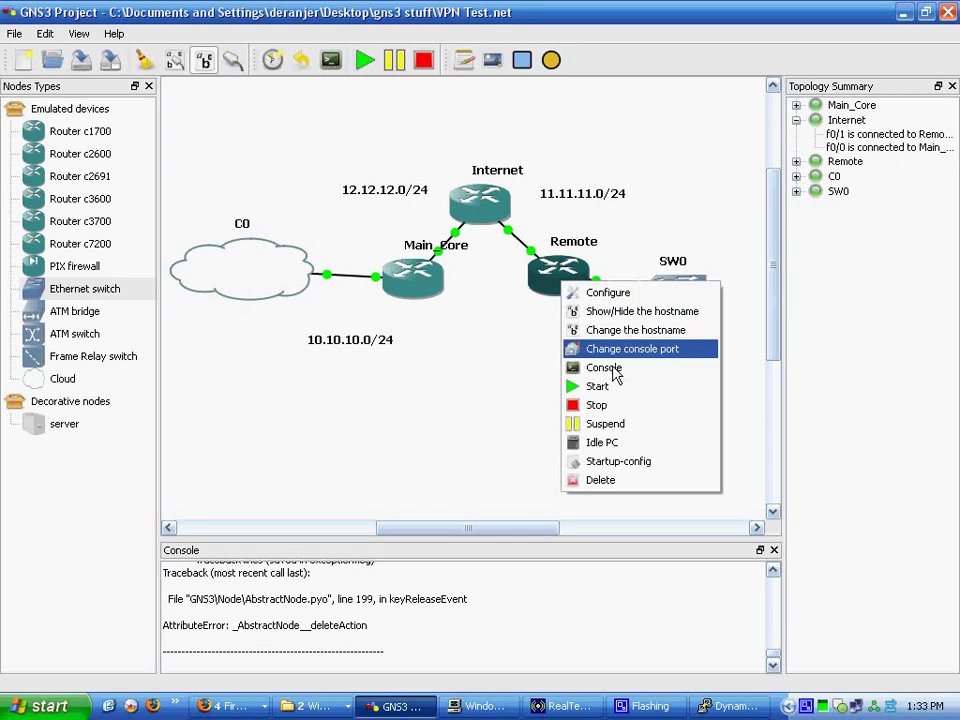
left_click(626, 370)
right_click(501, 153)
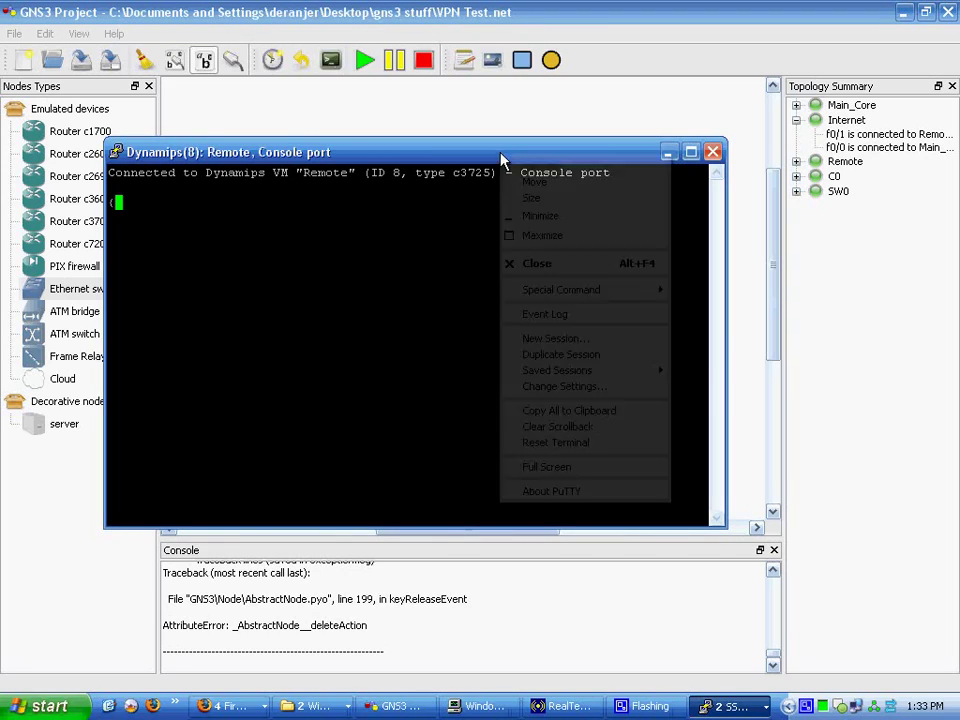
left_click(594, 358)
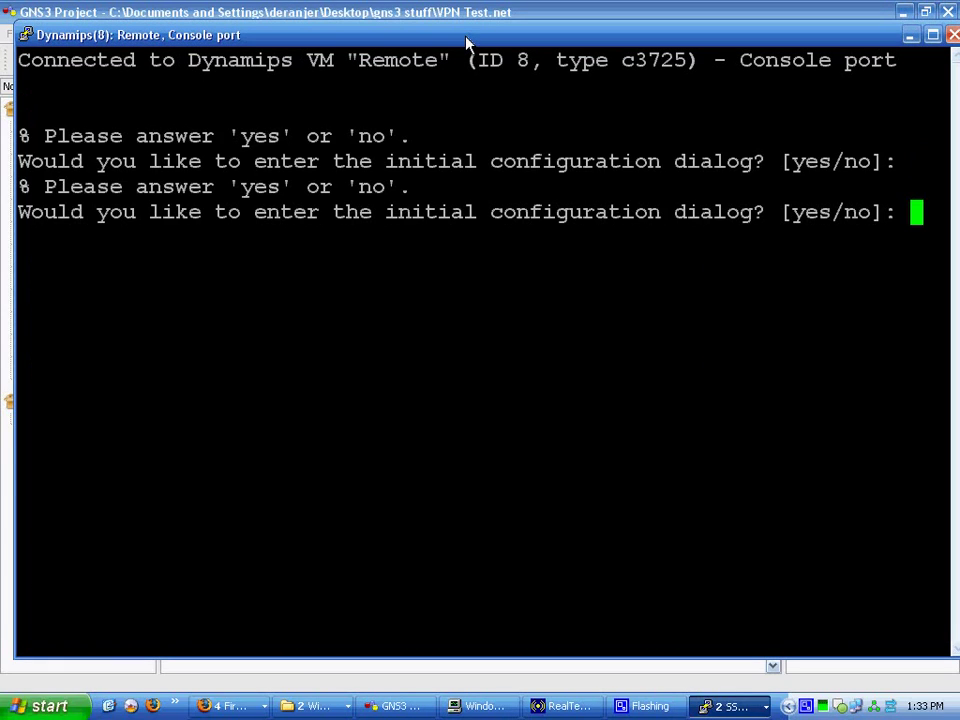
type("n")
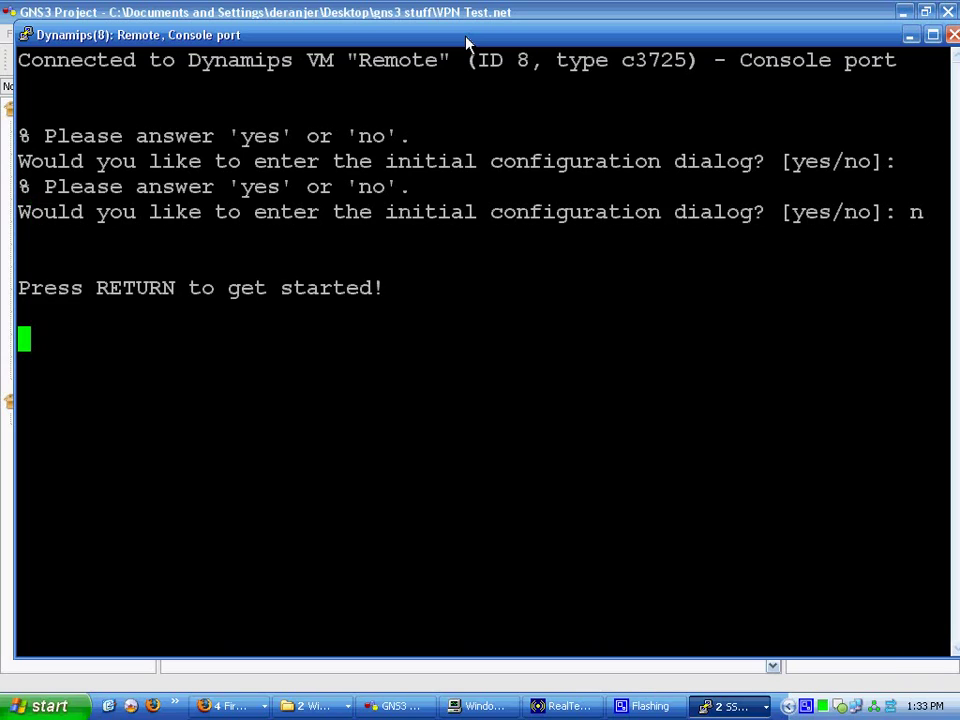
- Bring the Remote router's console back to the front at the top of the screen
left_click_drag(465, 42, 470, 443)
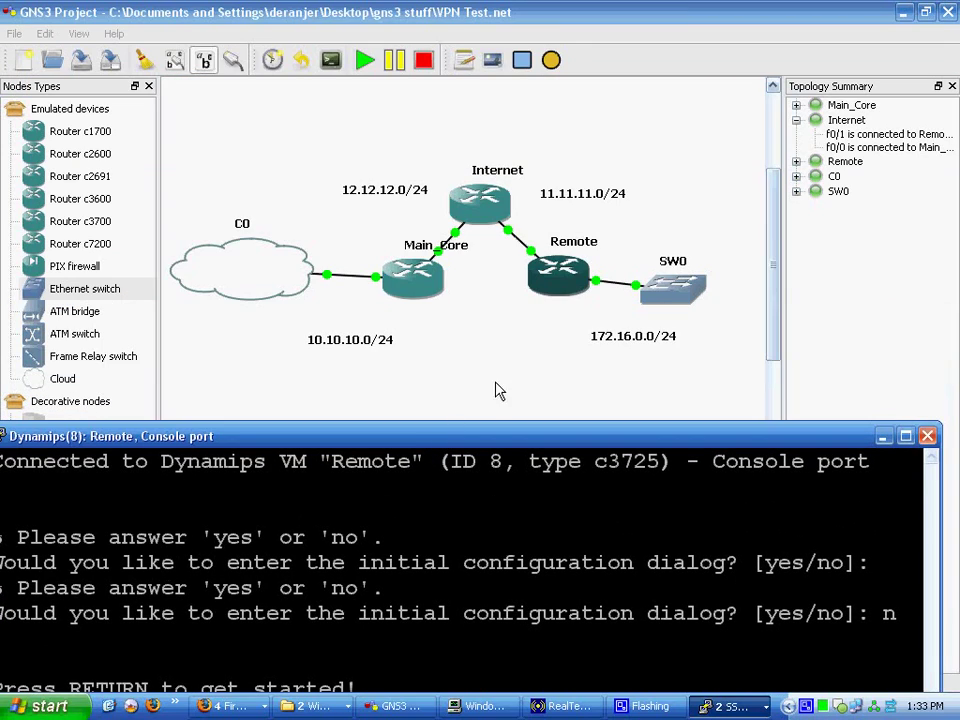
left_click(796, 161)
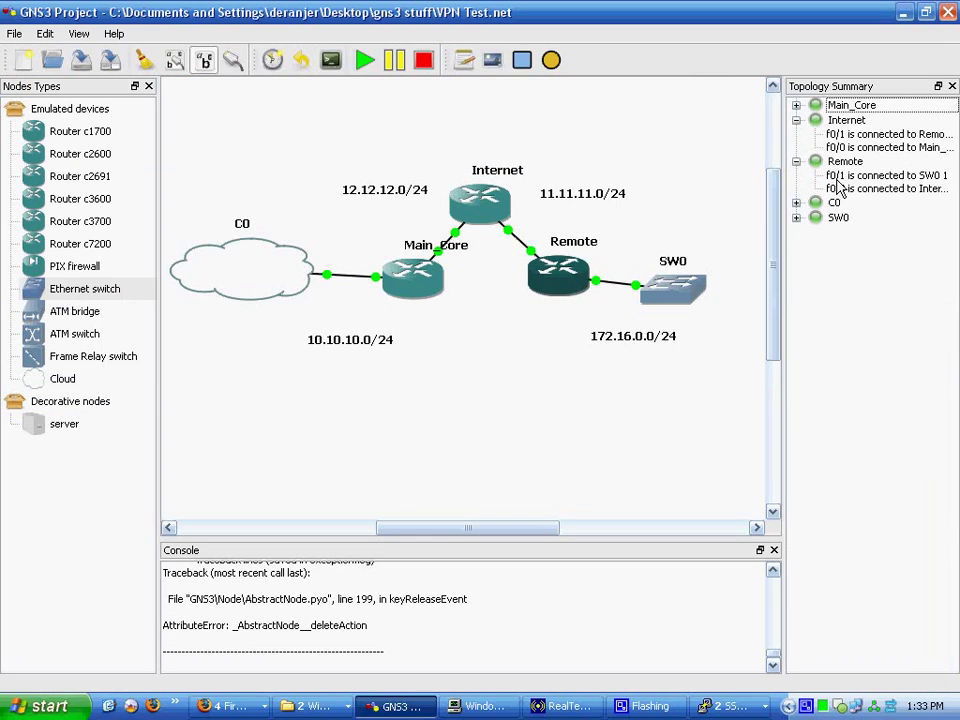
left_click(730, 706)
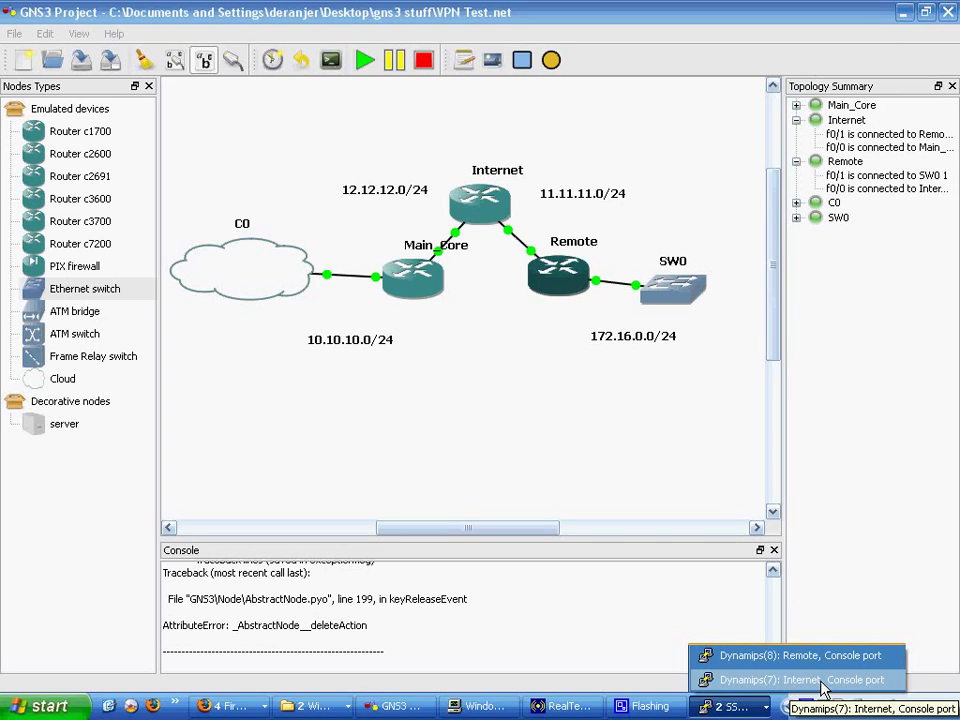
left_click(800, 655)
left_click_drag(517, 445, 542, 11)
- On Remote, enter privileged and global configuration mode and select interface fa0/1
type("en")
key("Return")
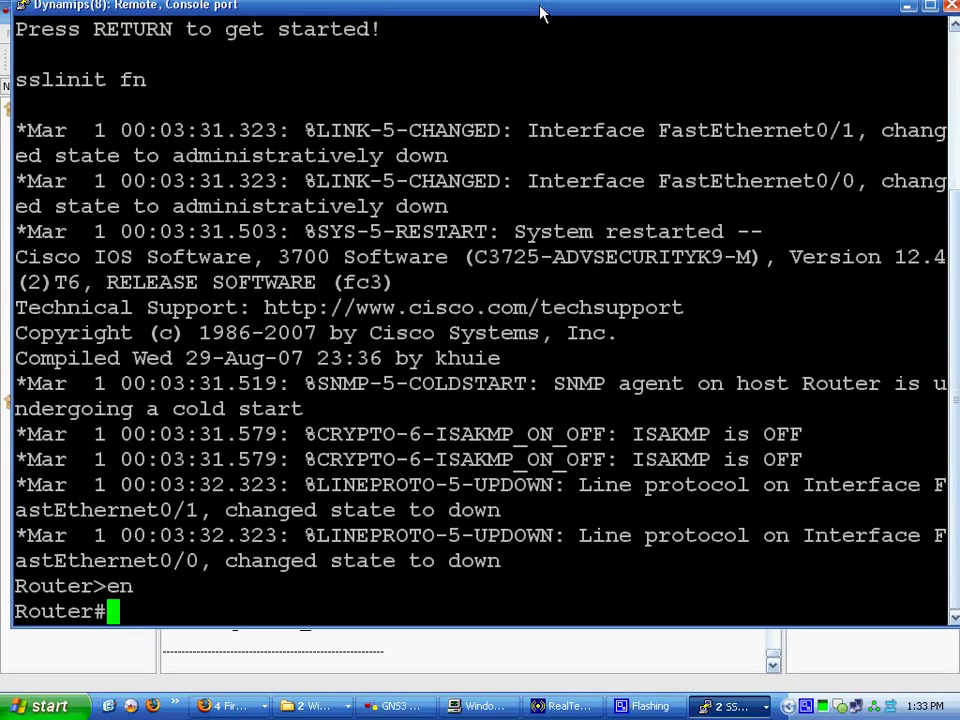
type("conf t")
key("Return")
type("int fa0")
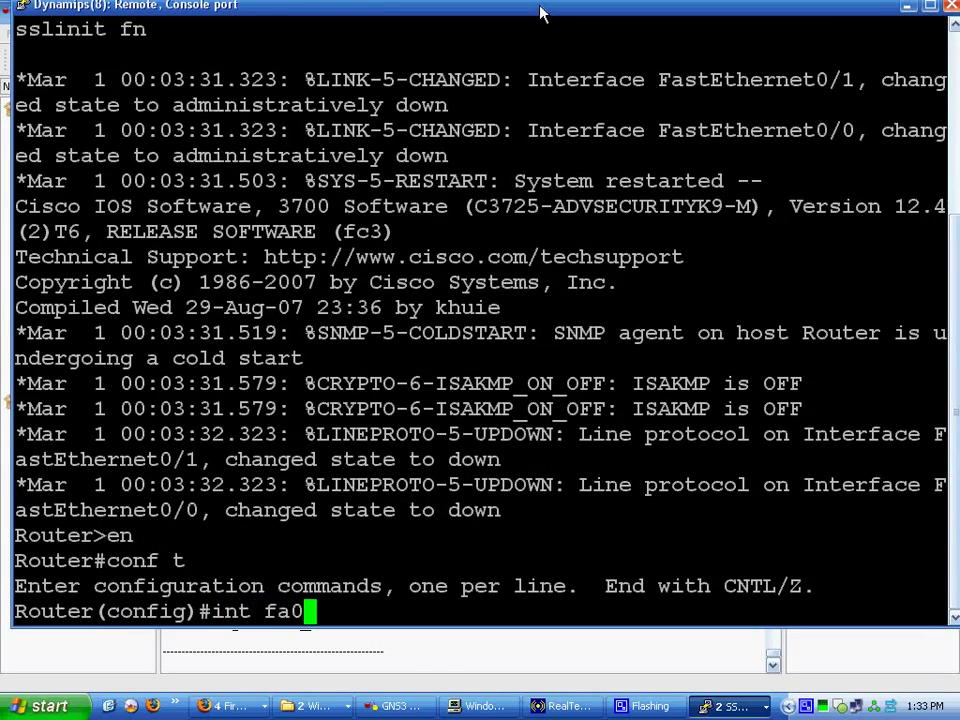
type("/1")
key("Return")
- Give Remote's fa0/0 the address 11.11.11.2 255.255.255.0 and bring it up
key("Up")
key("BackSpace")
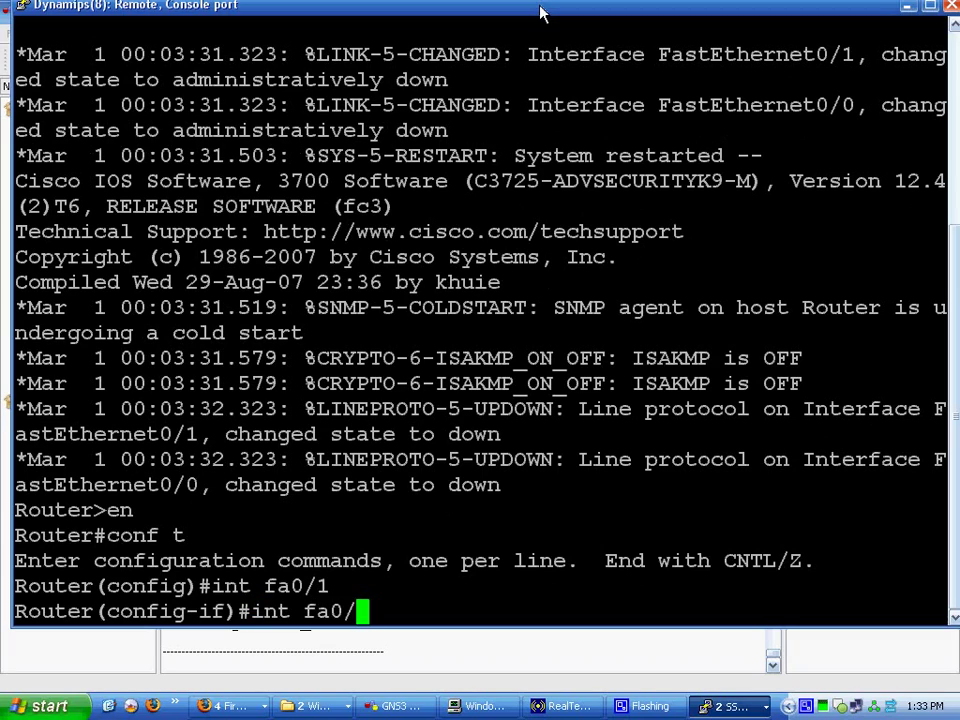
type("0")
key("Return")
type("ip add ")
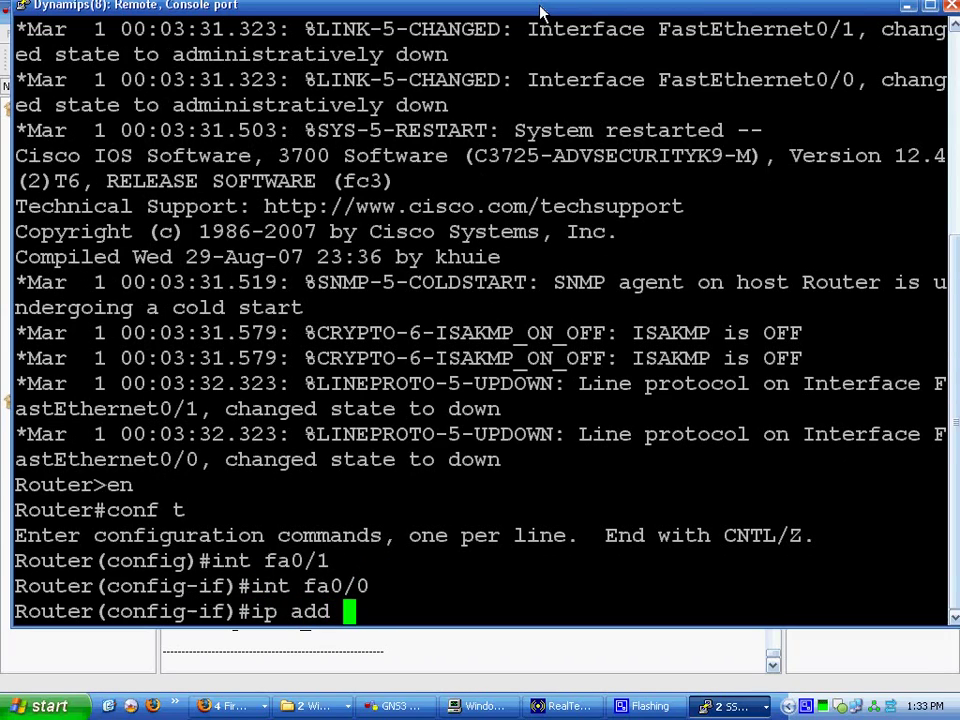
type("11.11.11.2")
key("Return")
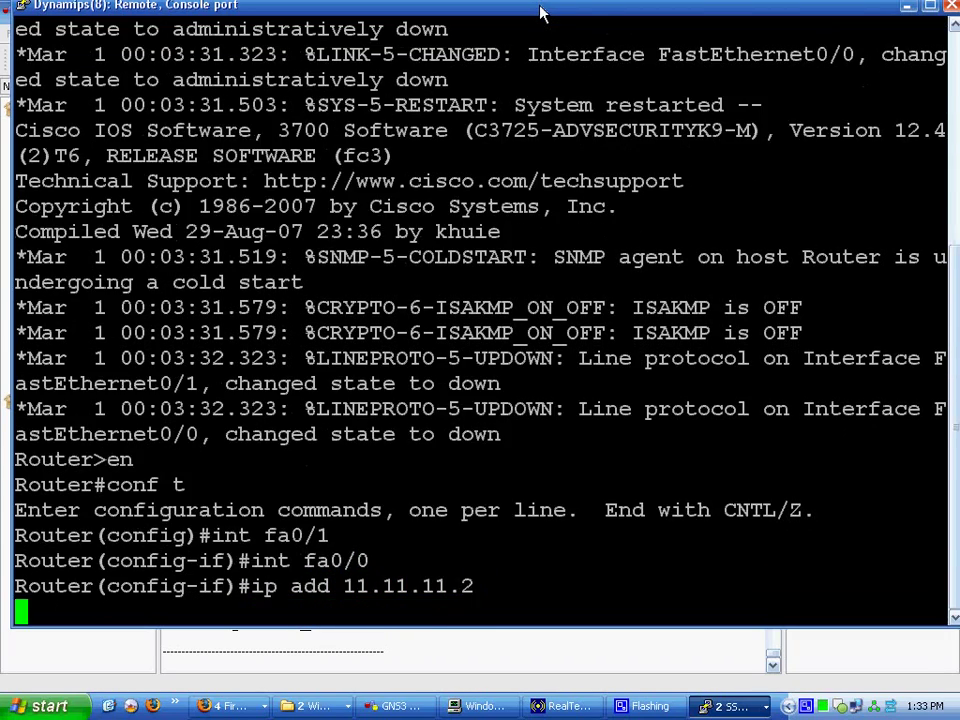
key("Up")
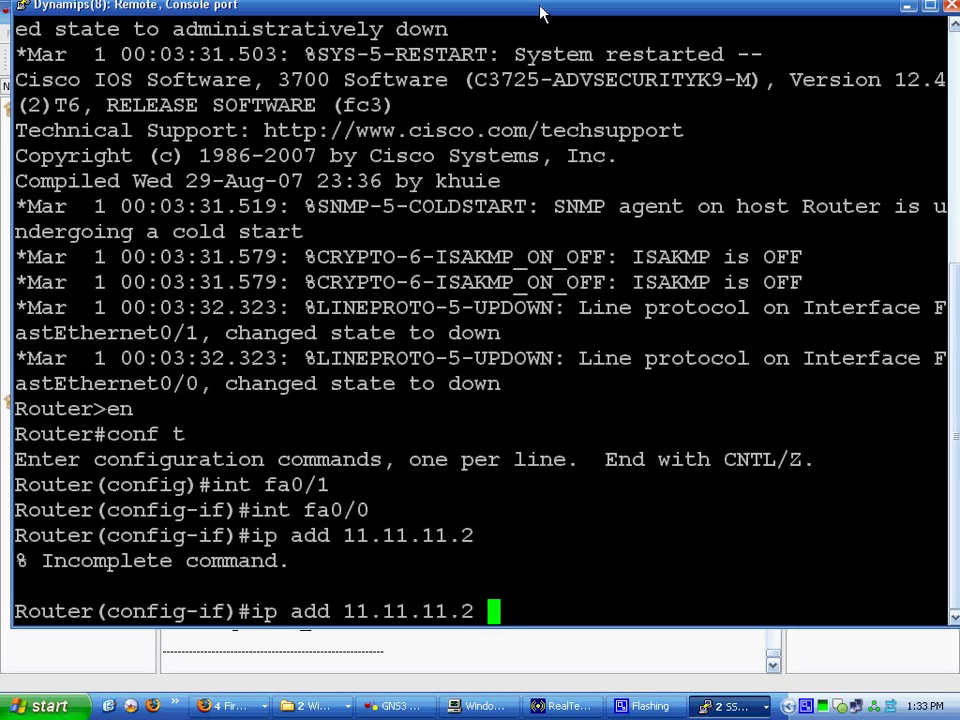
type("255.255.255.255.0")
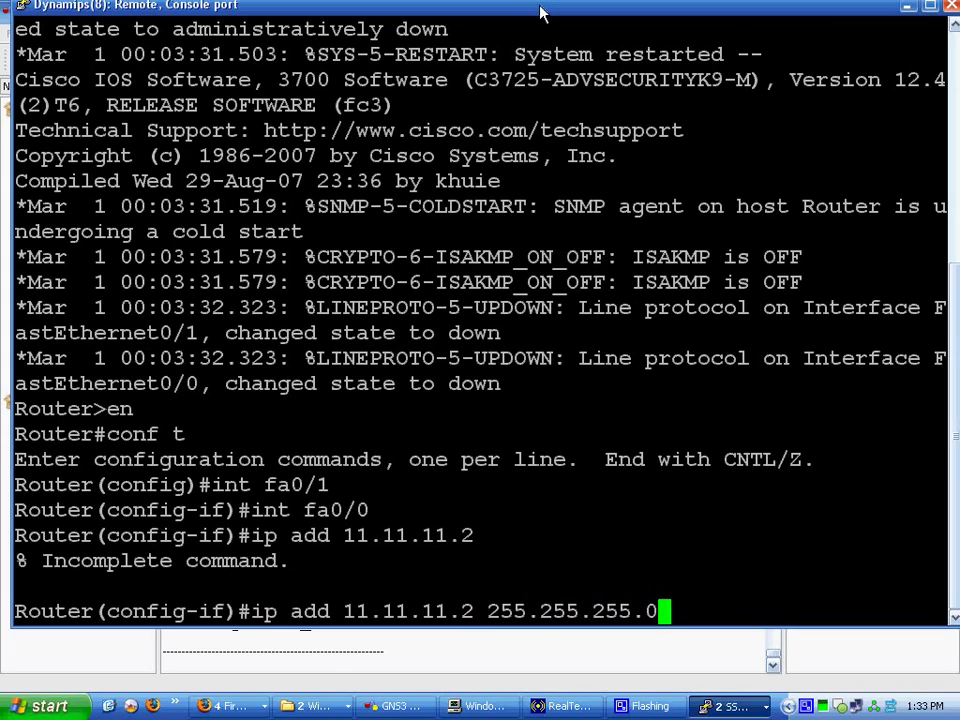
key("Return")
type("no shut")
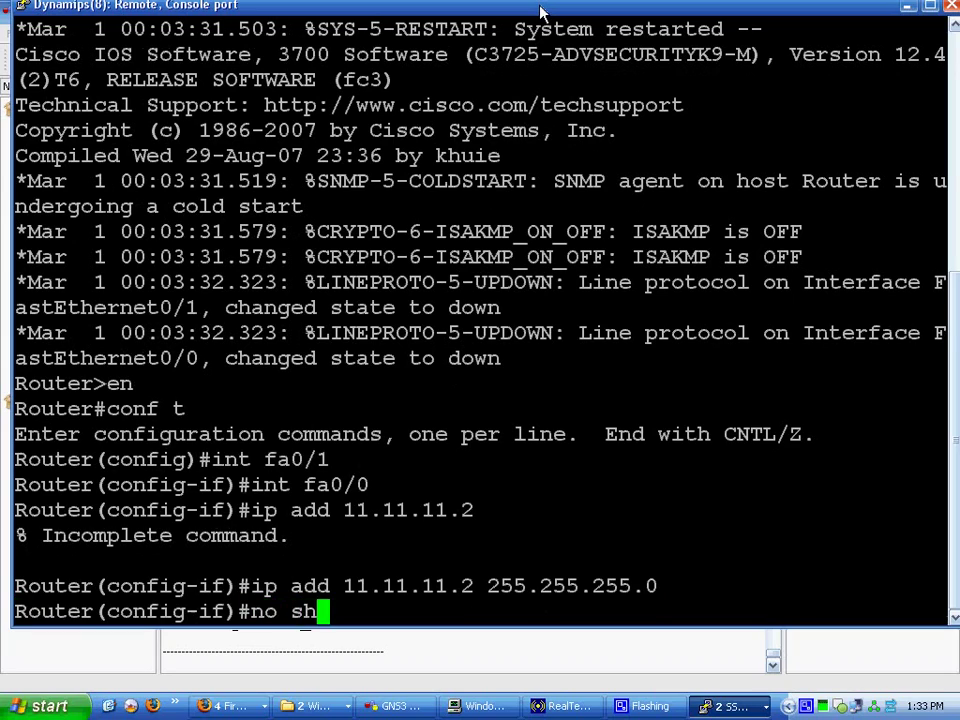
key("Return")
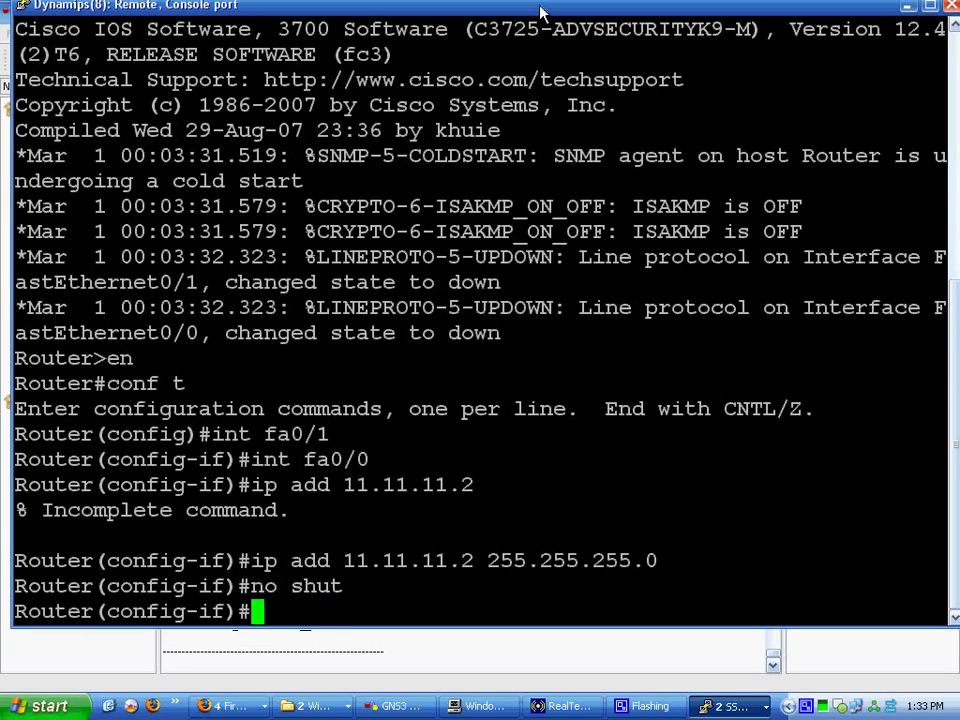
key("ctrl+z")
key("Return")
key("Return")
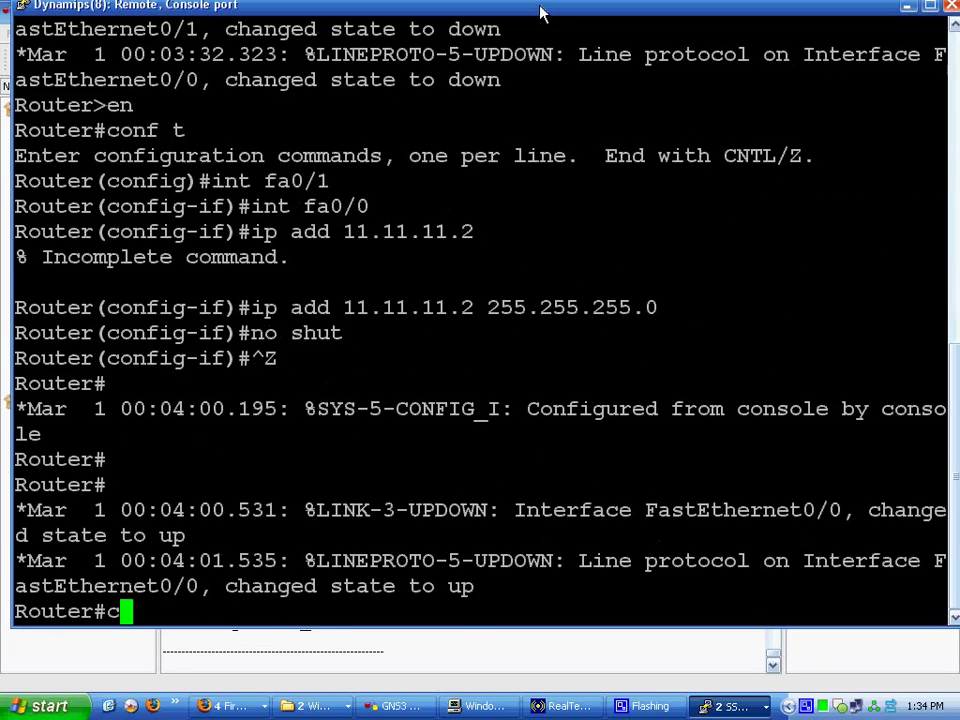
- Give Remote's fa0/1 the address 172.16.0.1 255.255.255.0 and bring it up
key("Return")
type("conf t")
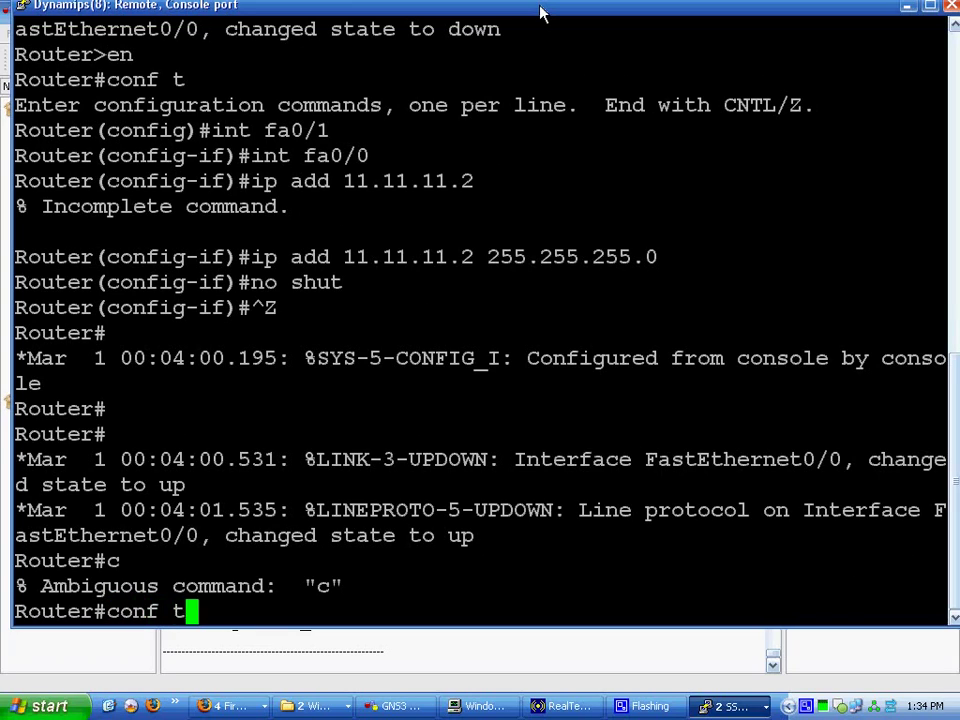
key("Return")
type("int fa0/1")
key("Return")
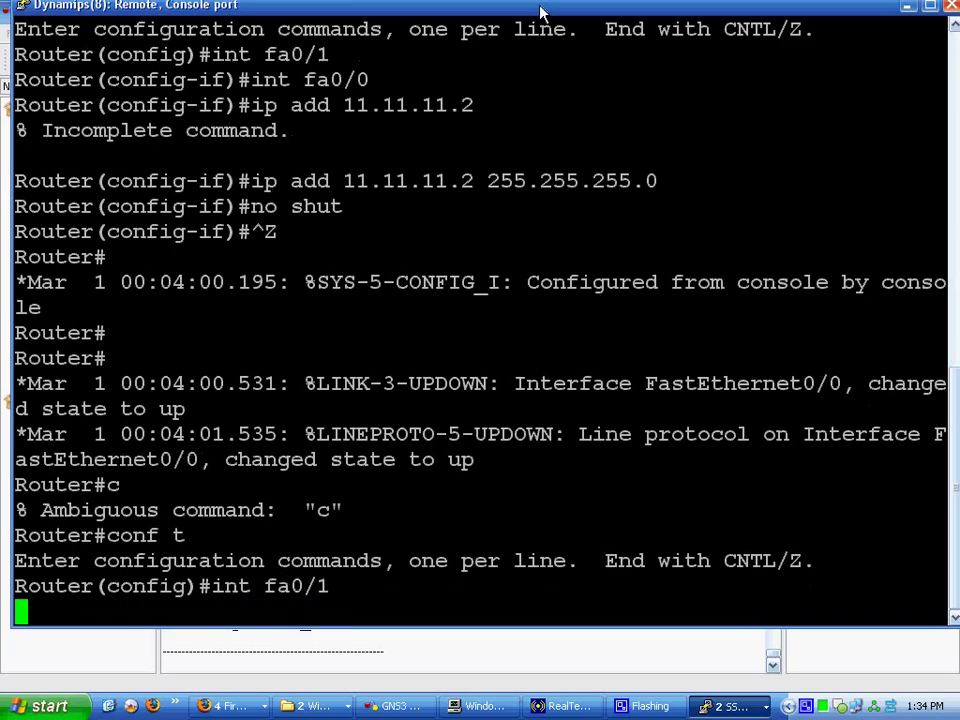
type("i")
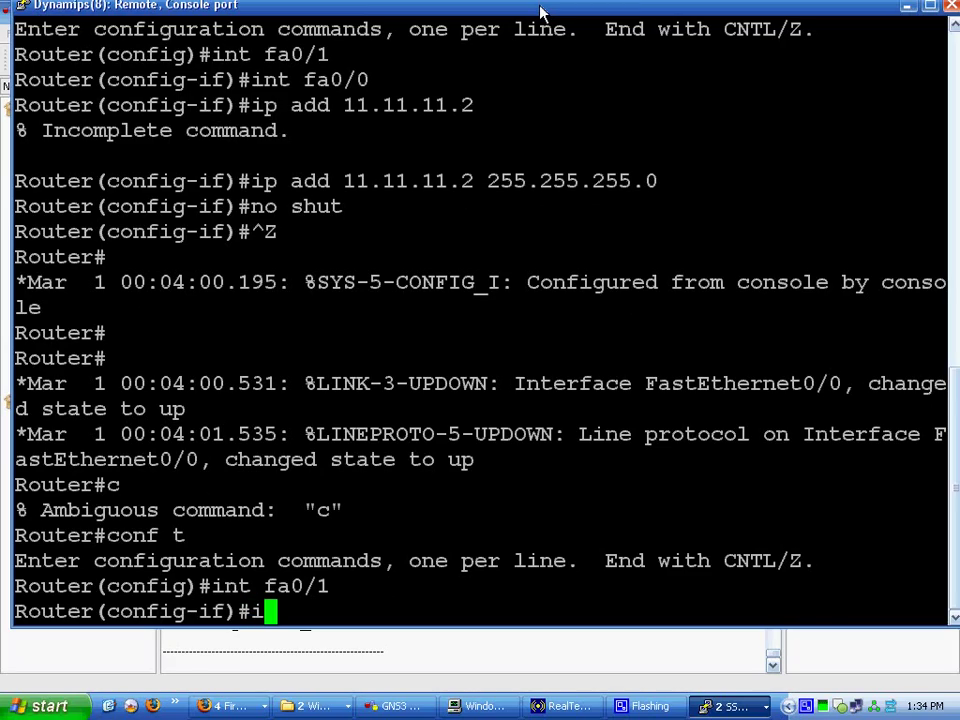
type("p add 172")
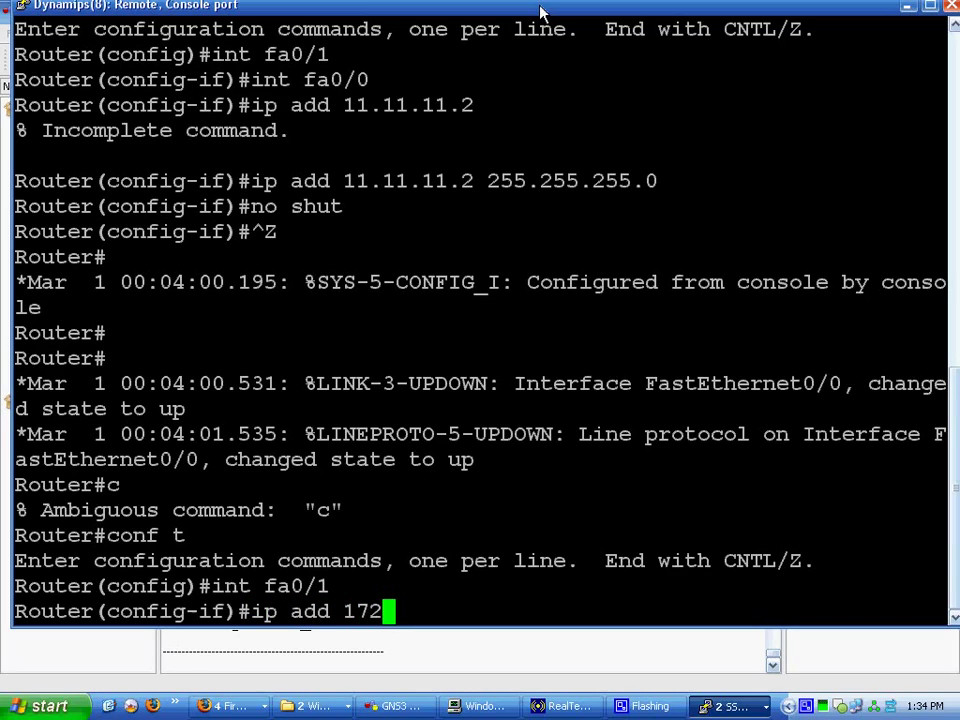
type(".16.0.1 ")
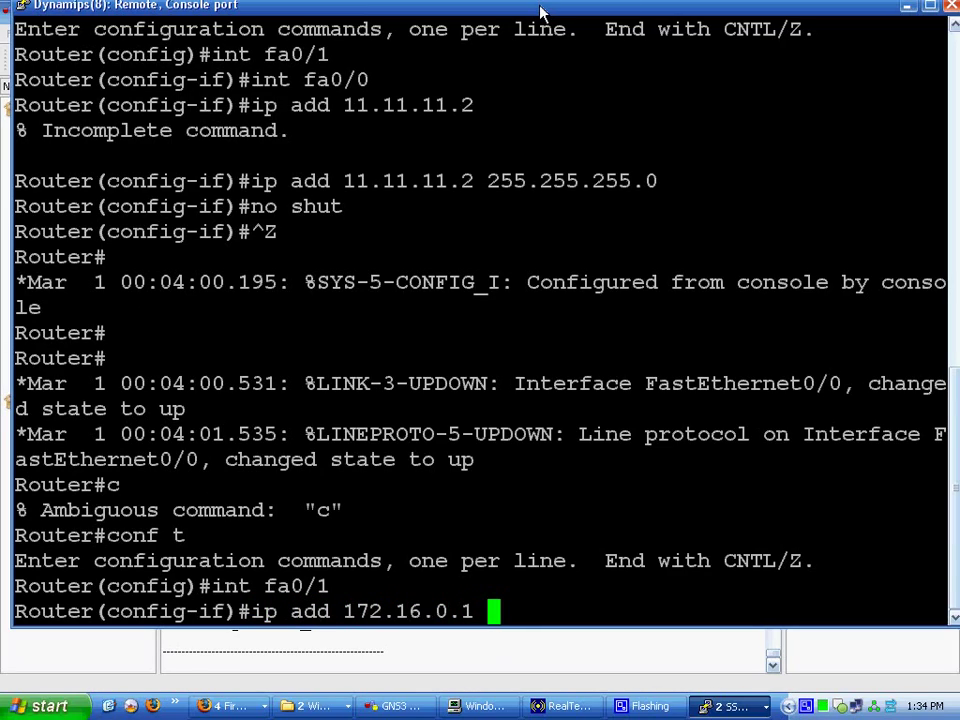
type("255.255.255.0")
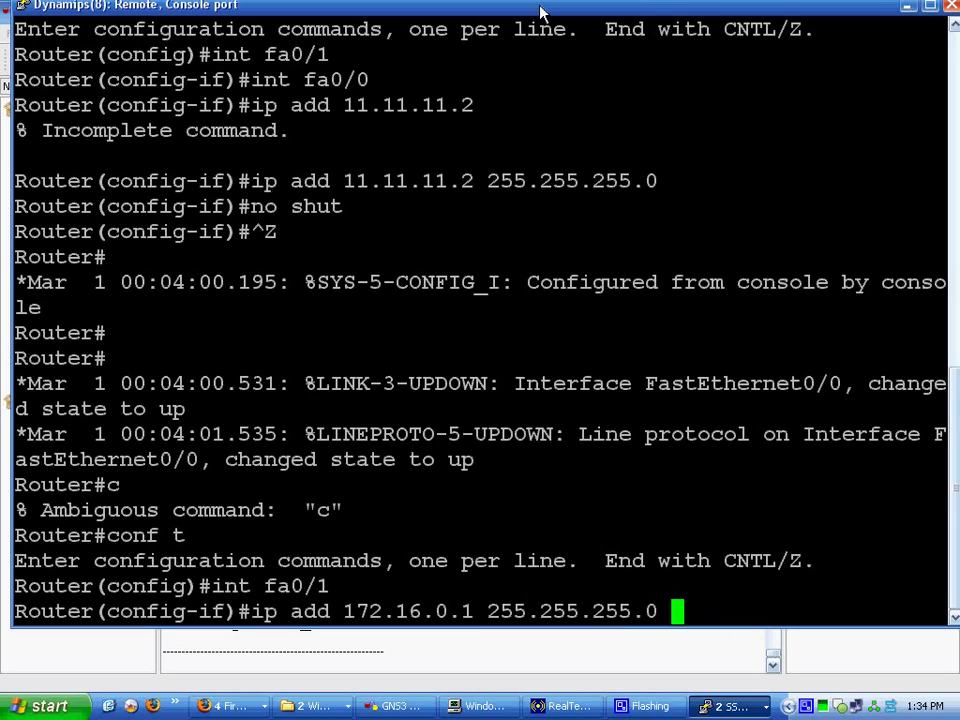
key("Return")
type("no shut")
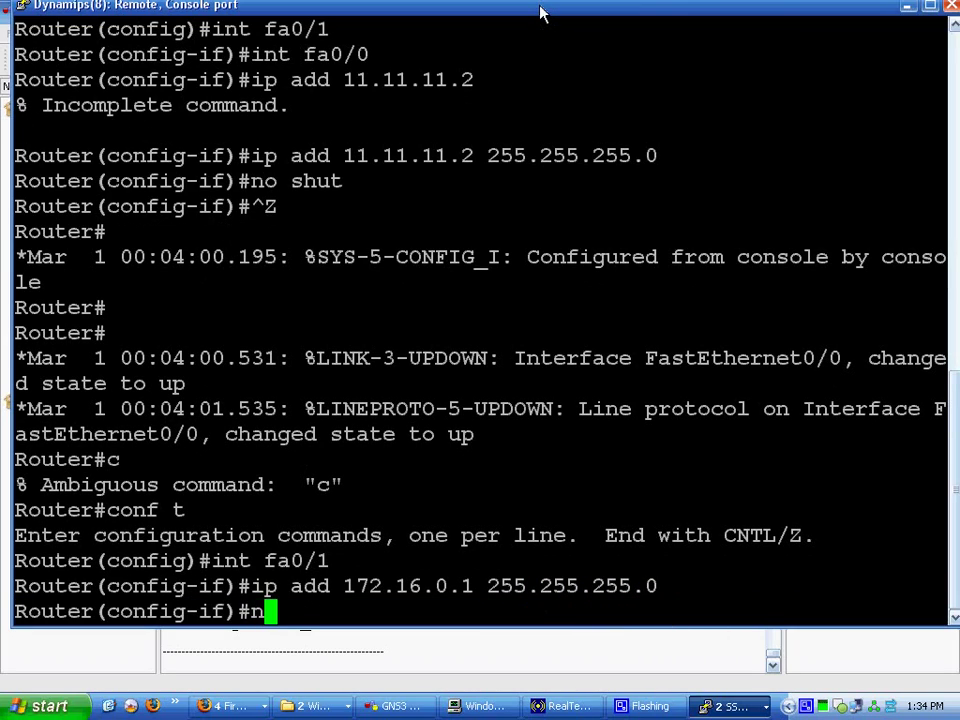
key("Return")
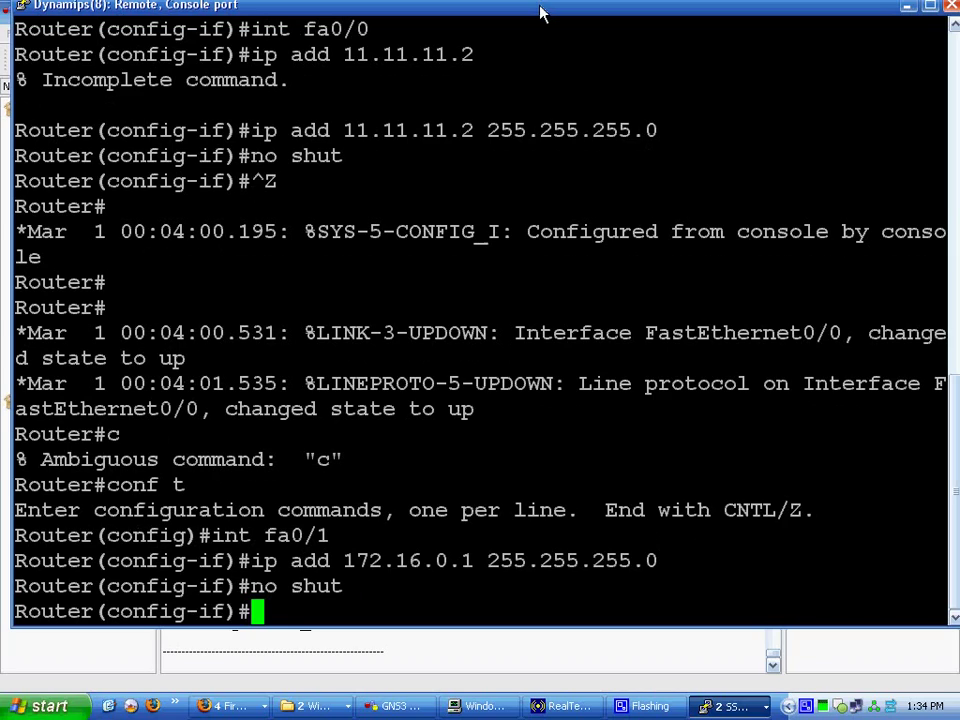
key("ctrl+z")
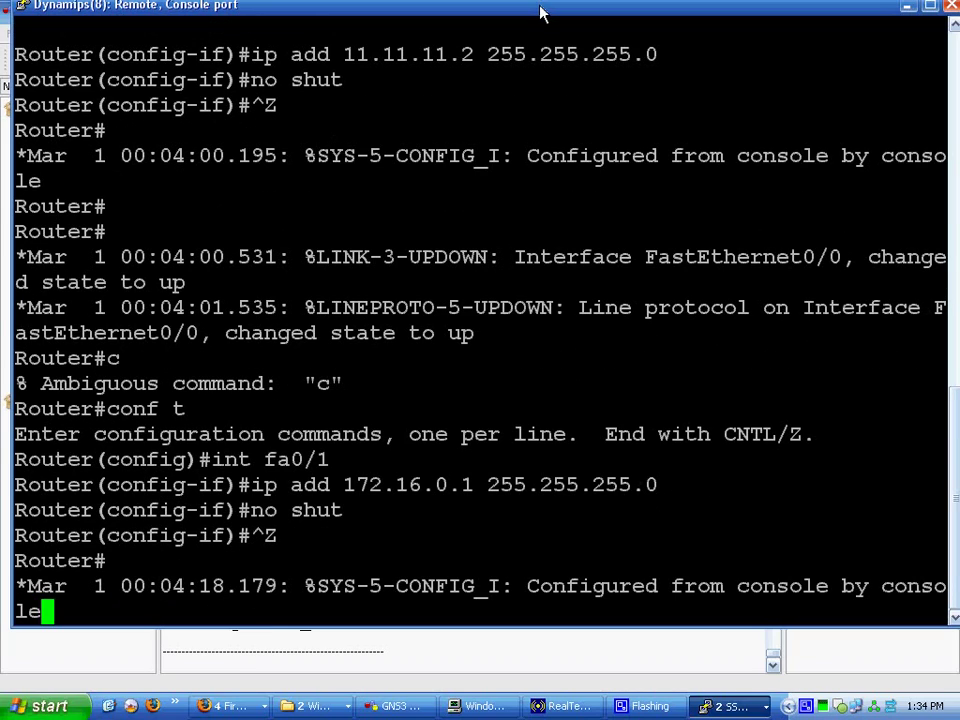
key("Return")
key("Return")
key("Return")
key("Return")
- Add the static route ip route 0.0.0.0 0.0.0.0 11.11.11.1 on Remote
type("conf")
key("Return")
type("t")
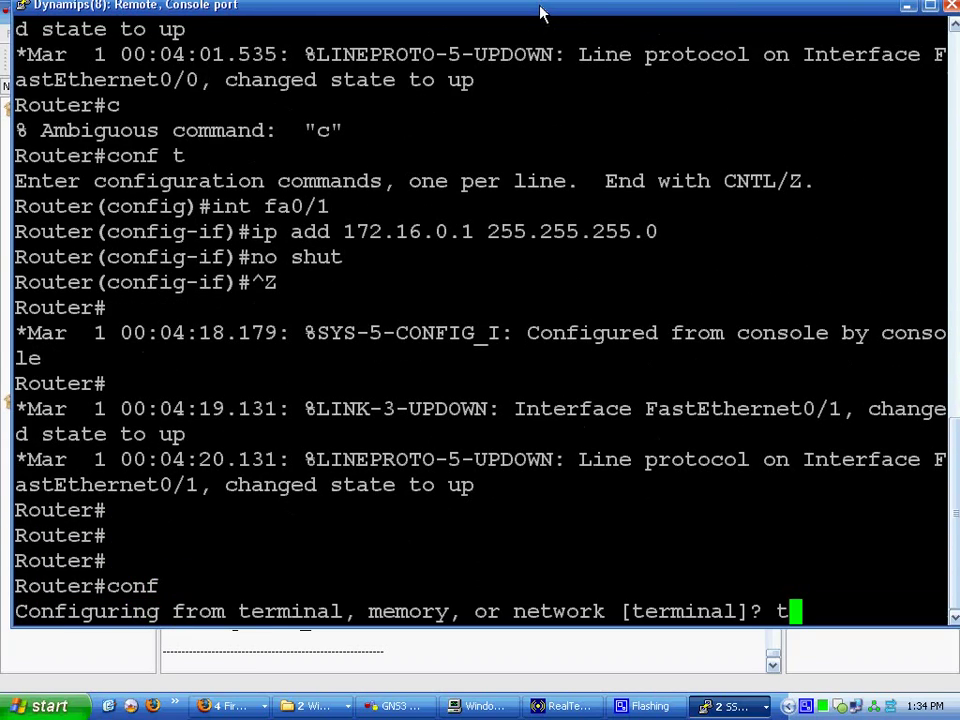
key("Return")
type("ip route")
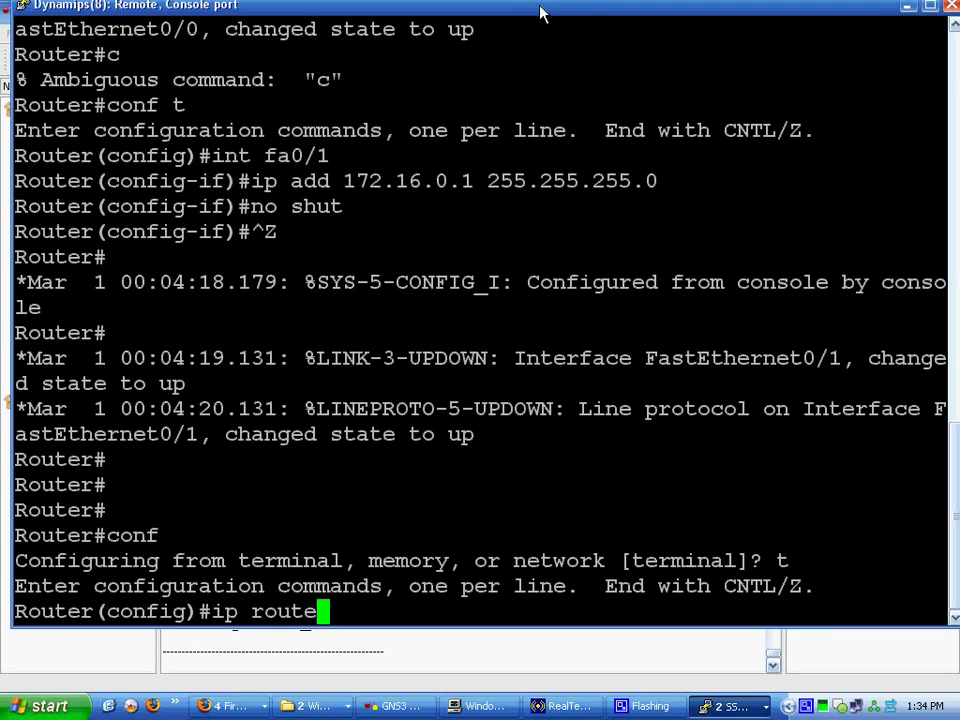
left_click_drag(540, 14, 576, 40)
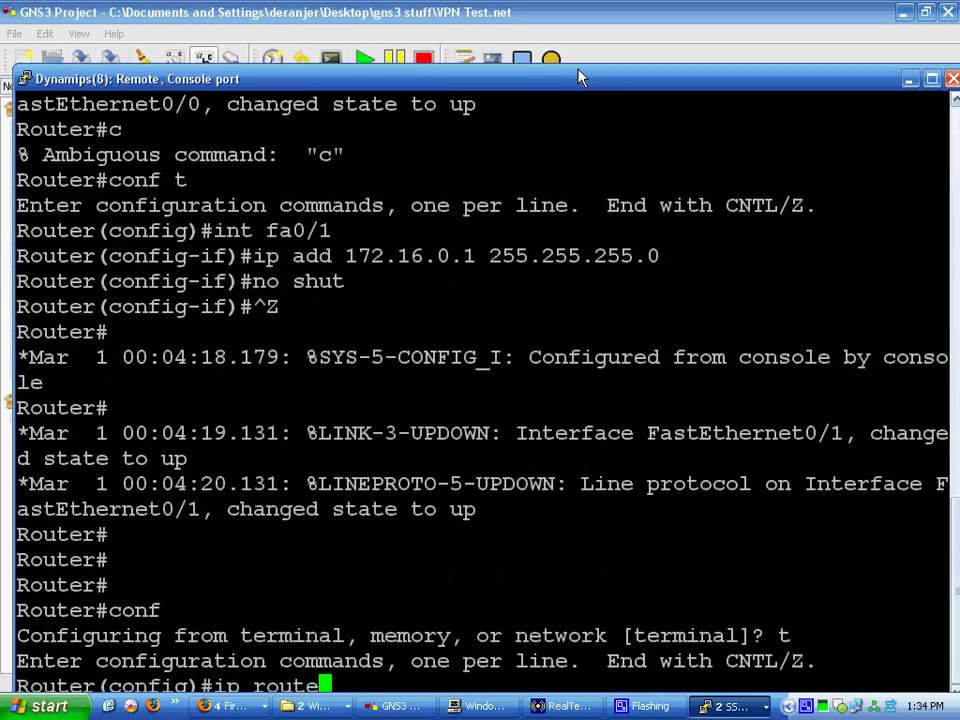
type("0.")
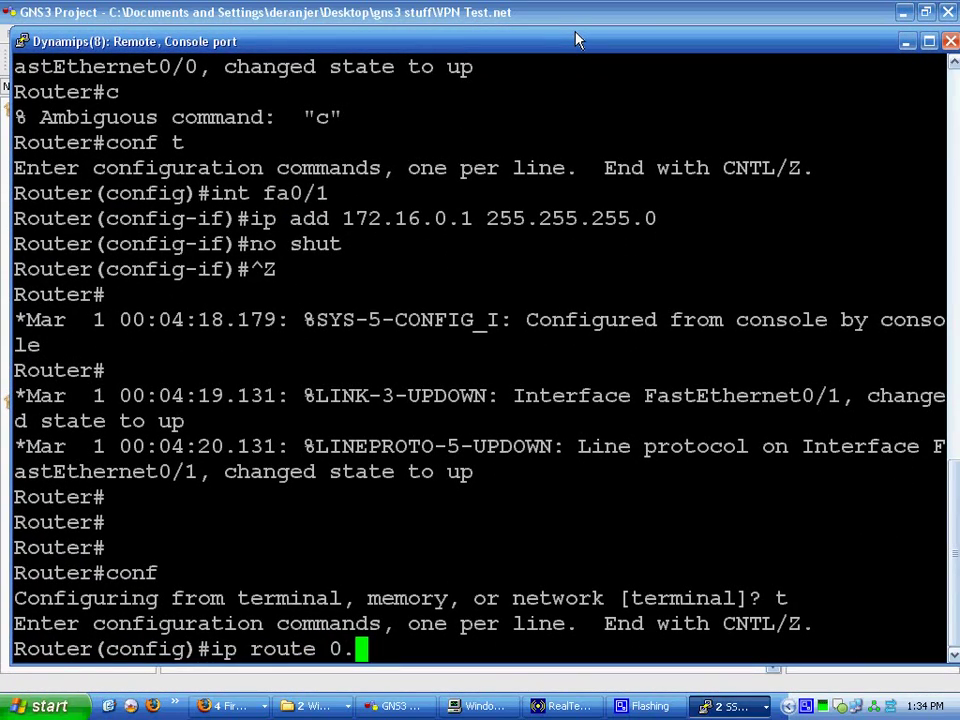
type("0.0.0 0")
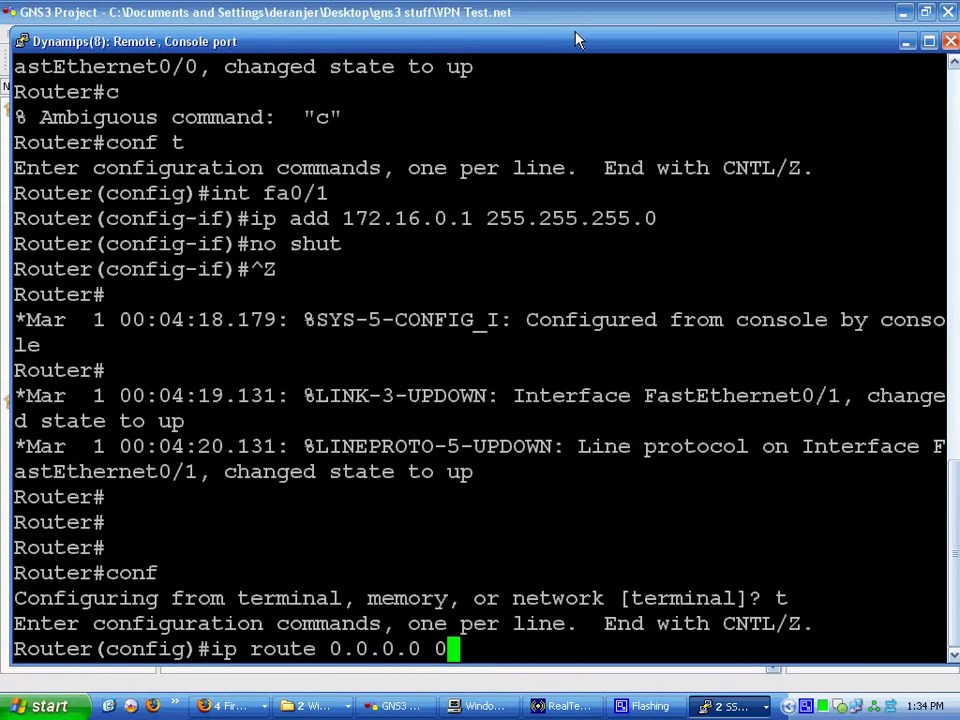
type(".0.0.0")
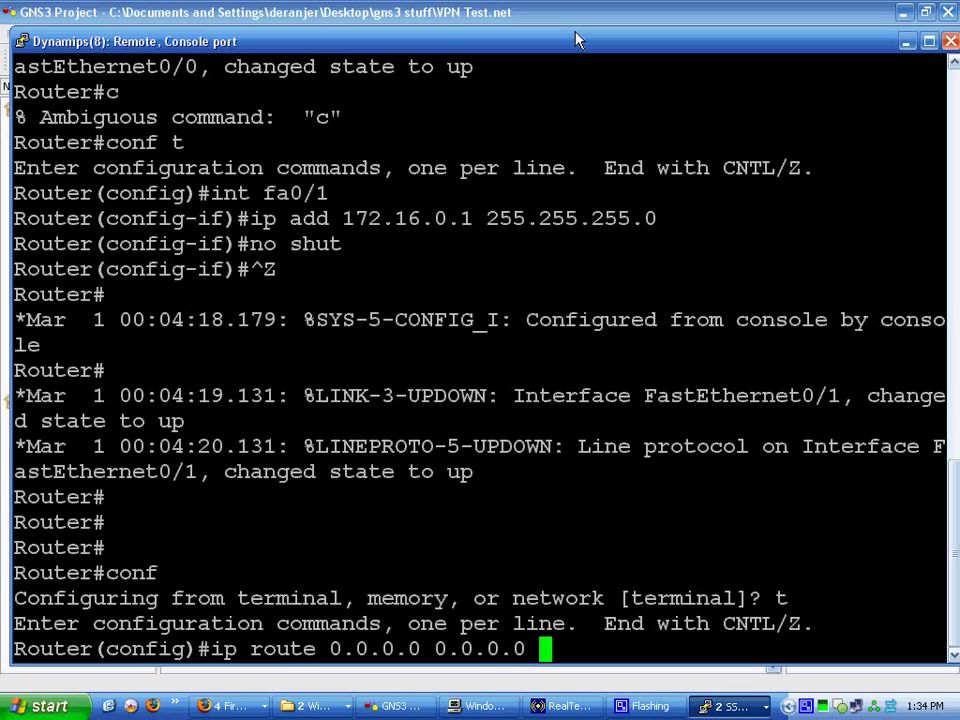
type(" 11.")
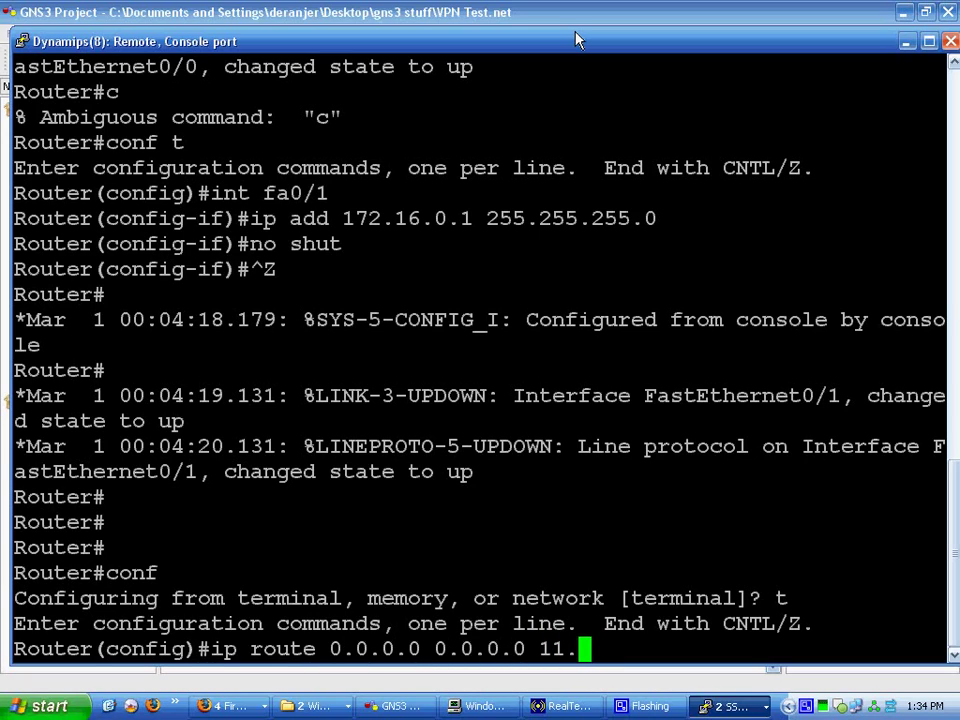
type("11.11.1")
key("Return")
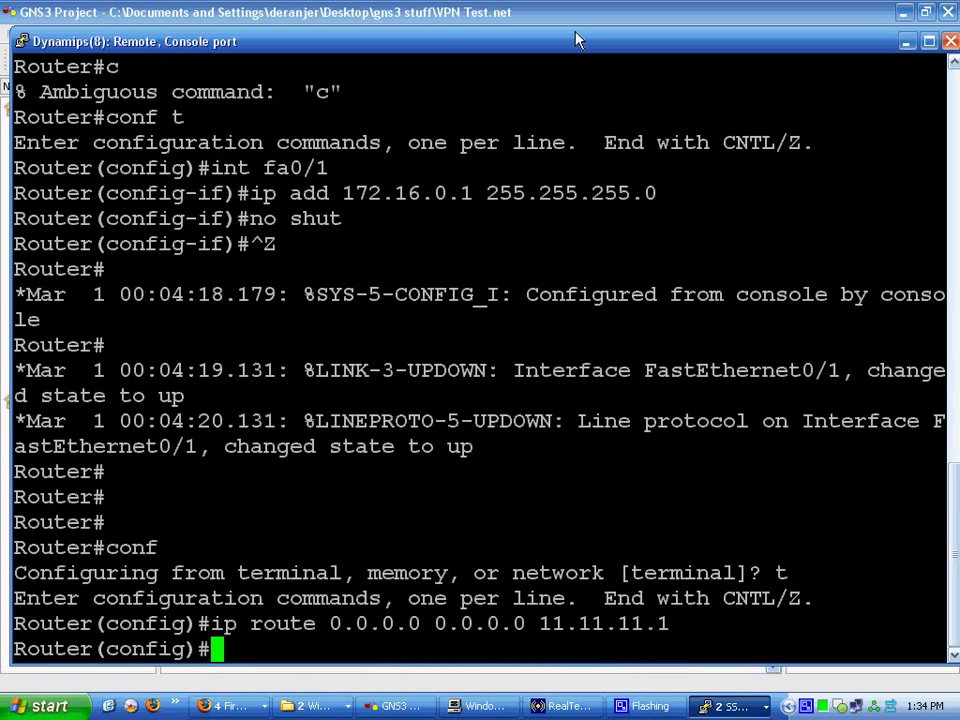
- Leave configuration mode and check the routing table with sh ip route
key("ctrl+z")
type("sh ip route")
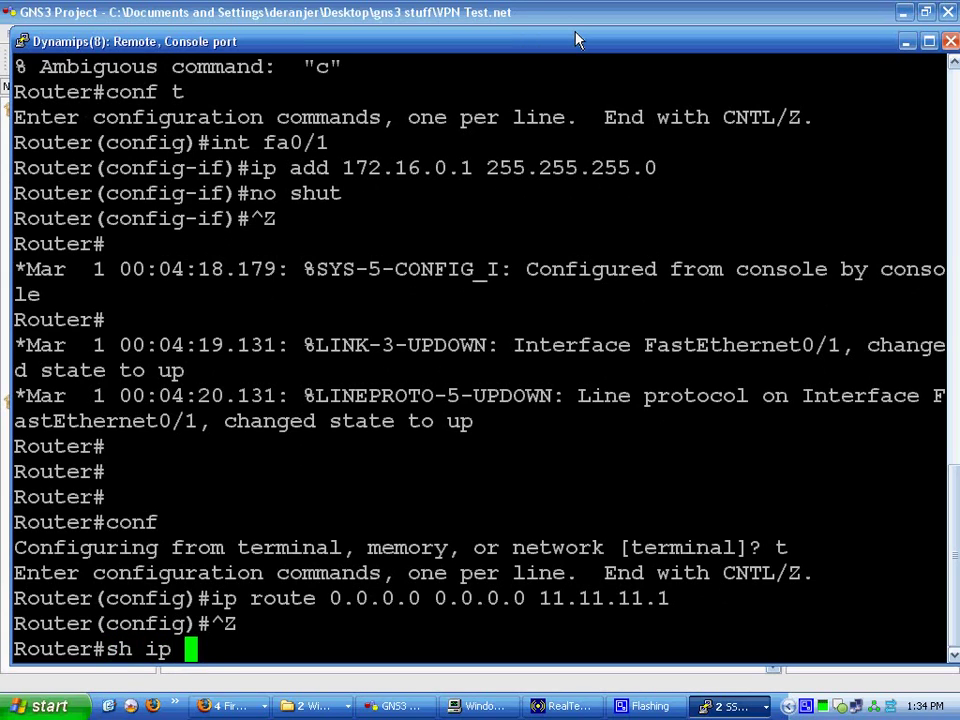
key("Return")
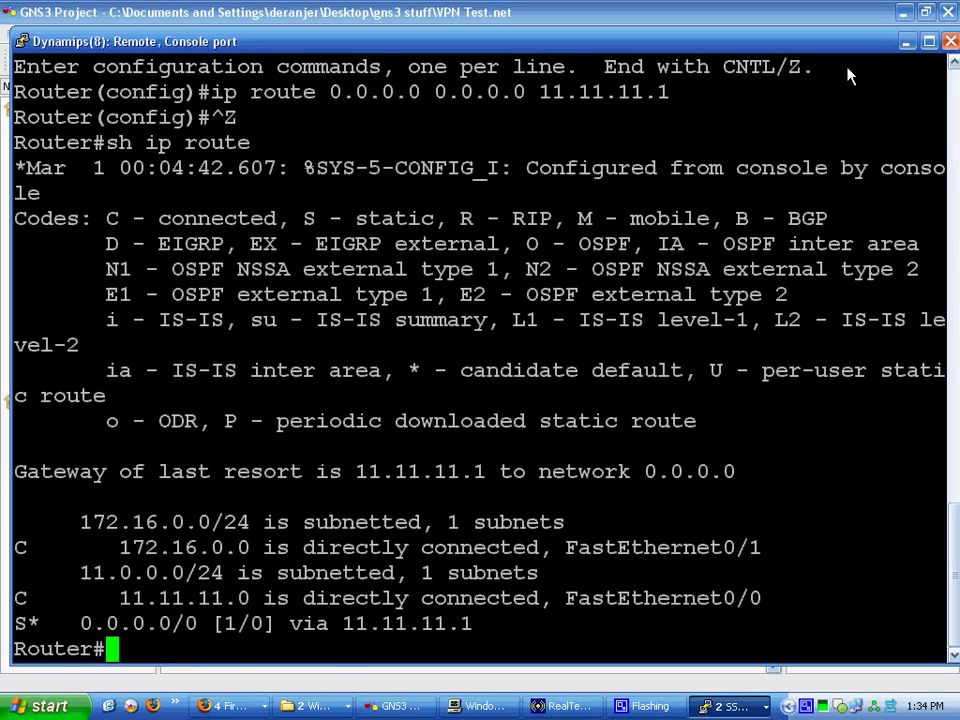
- Open a console to Main_Core and close the extra empty PuTTY window
key("alt+Tab")
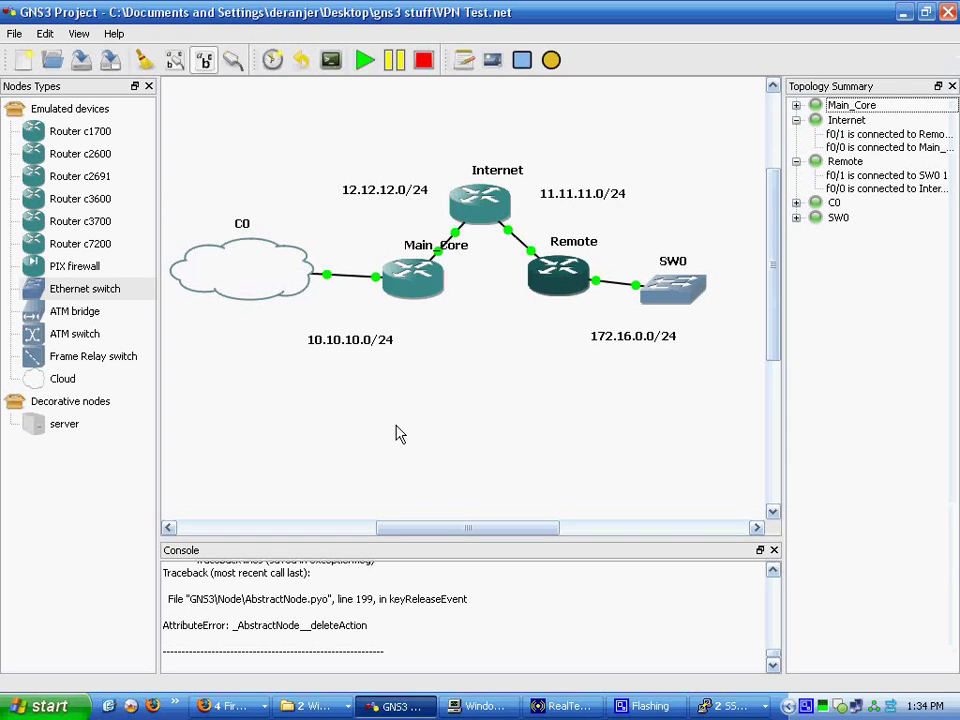
right_click(428, 278)
left_click(533, 360)
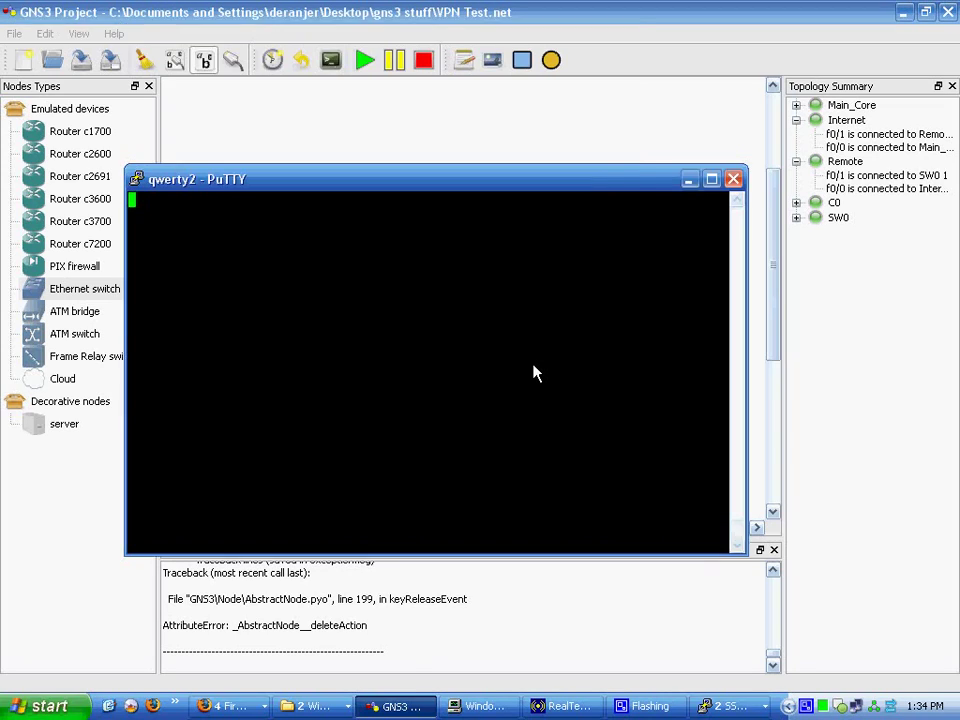
left_click_drag(666, 190, 718, 258)
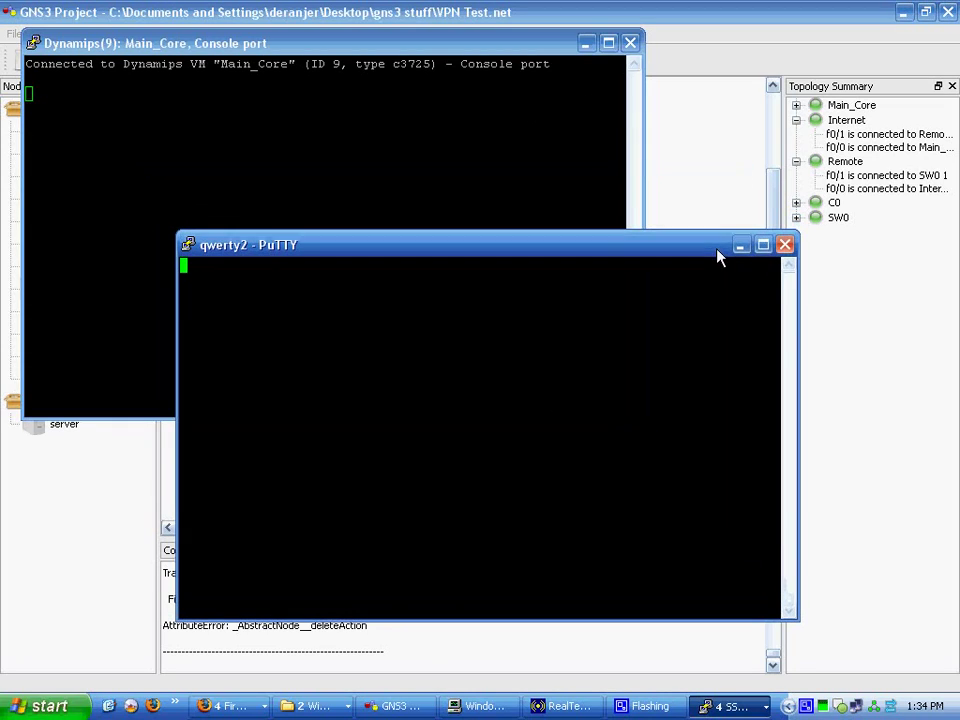
left_click(785, 245)
key("Return")
left_click_drag(398, 43, 584, 280)
right_click(584, 280)
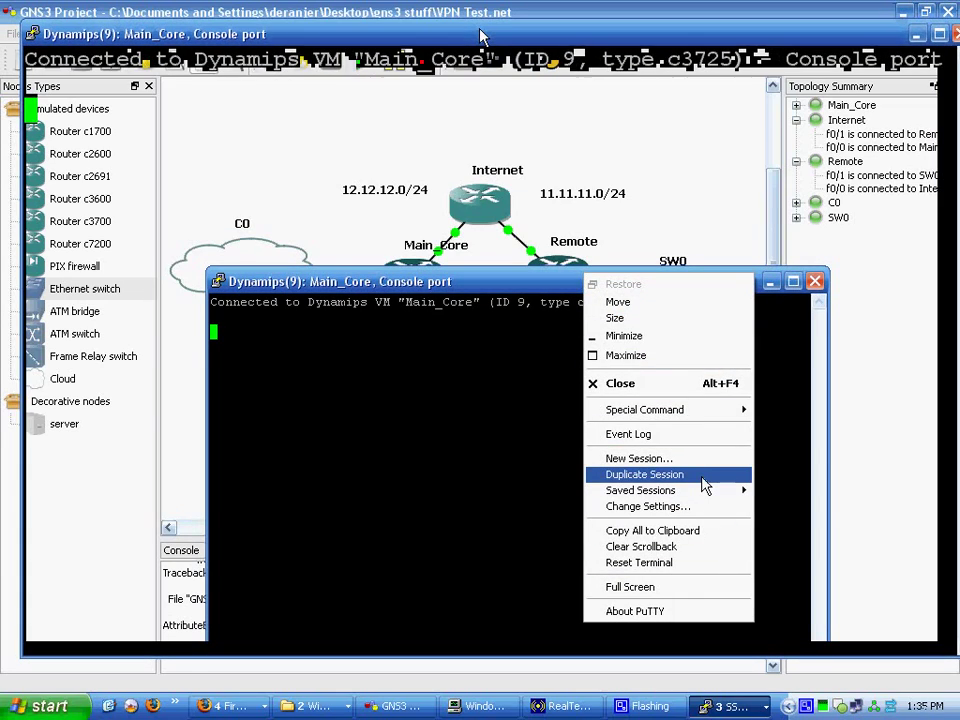
left_click(480, 36)
- Decline Main_Core's initial configuration dialog and enter global configuration mode
key("Return")
key("Return")
key("Return")
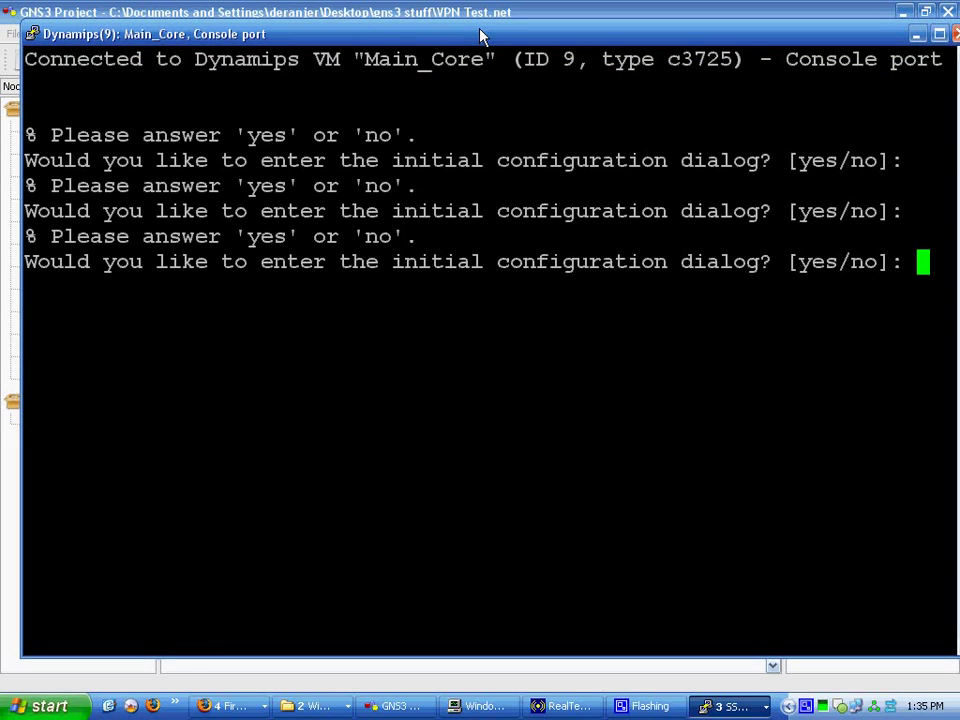
type("n")
key("Return")
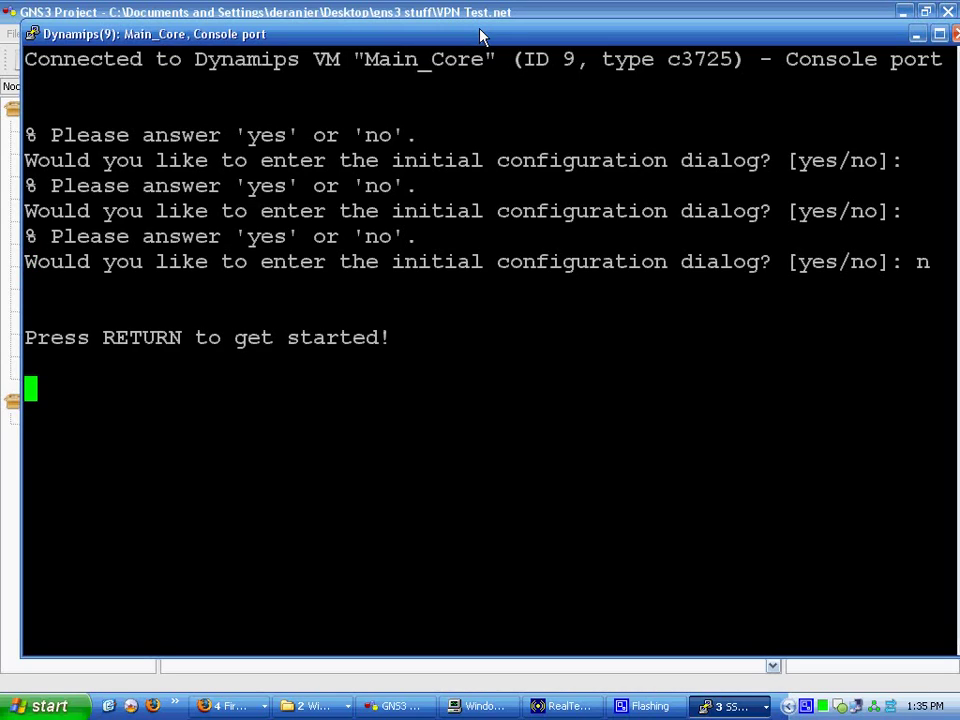
key("Return")
key("Return")
key("Return")
type("en")
key("Return")
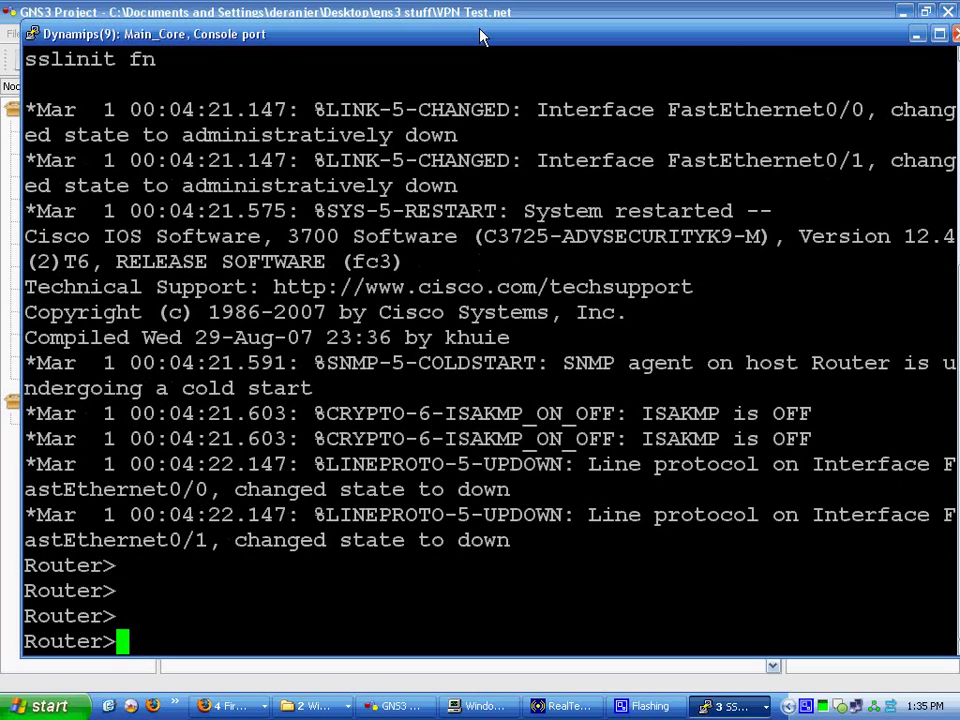
type("conf ")
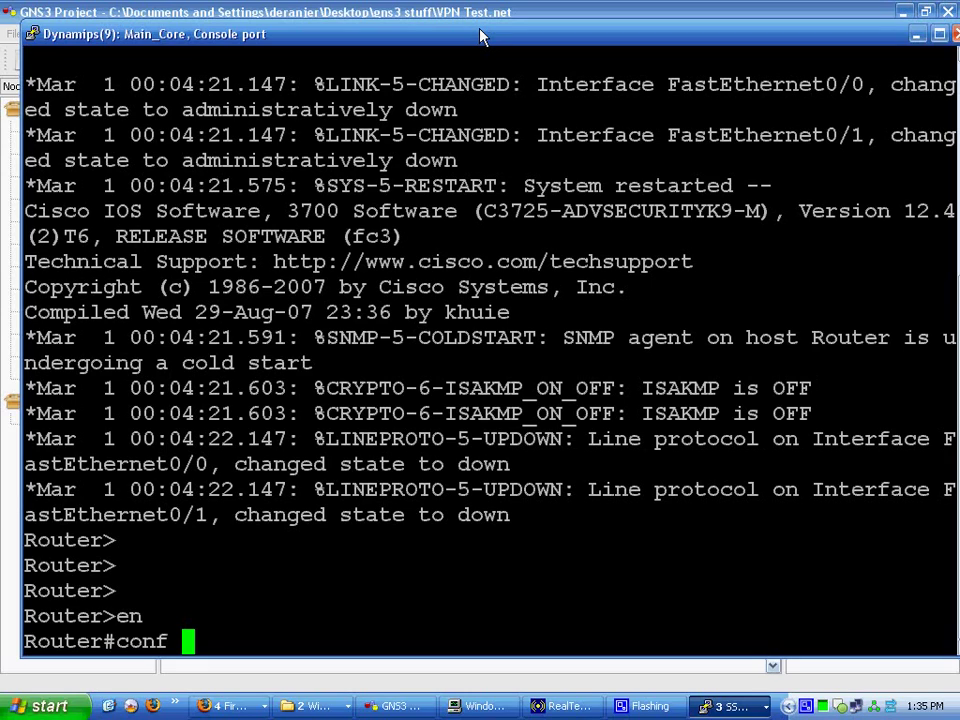
type("t")
key("Return")
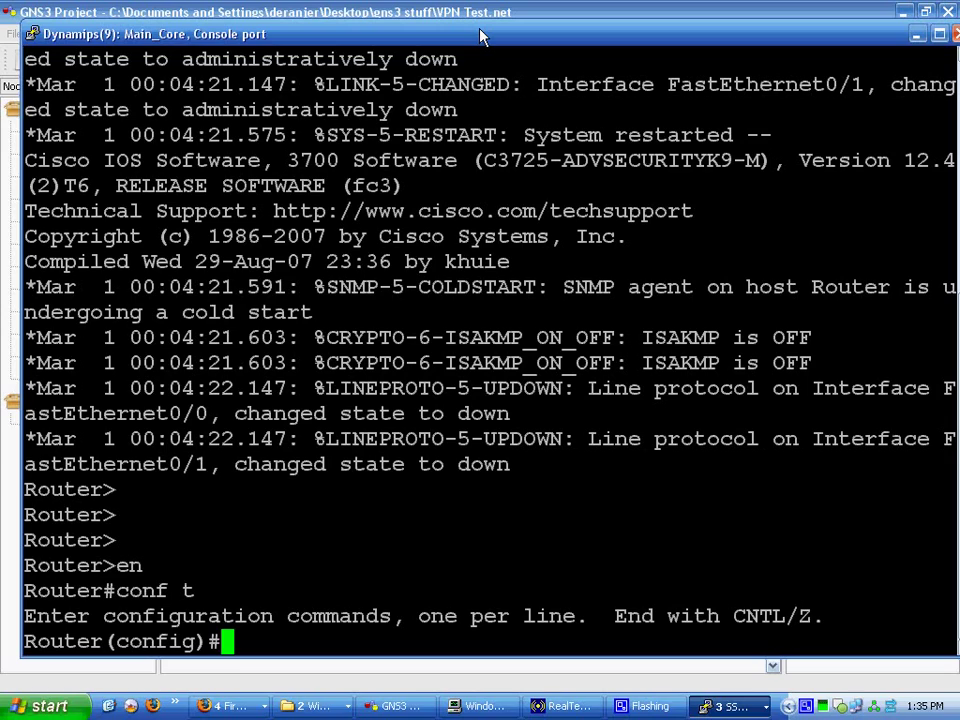
- Give FastEthernet0/0 the address 12.12.12.2 255.255.255.0 and enable it
type("int fa0/0")
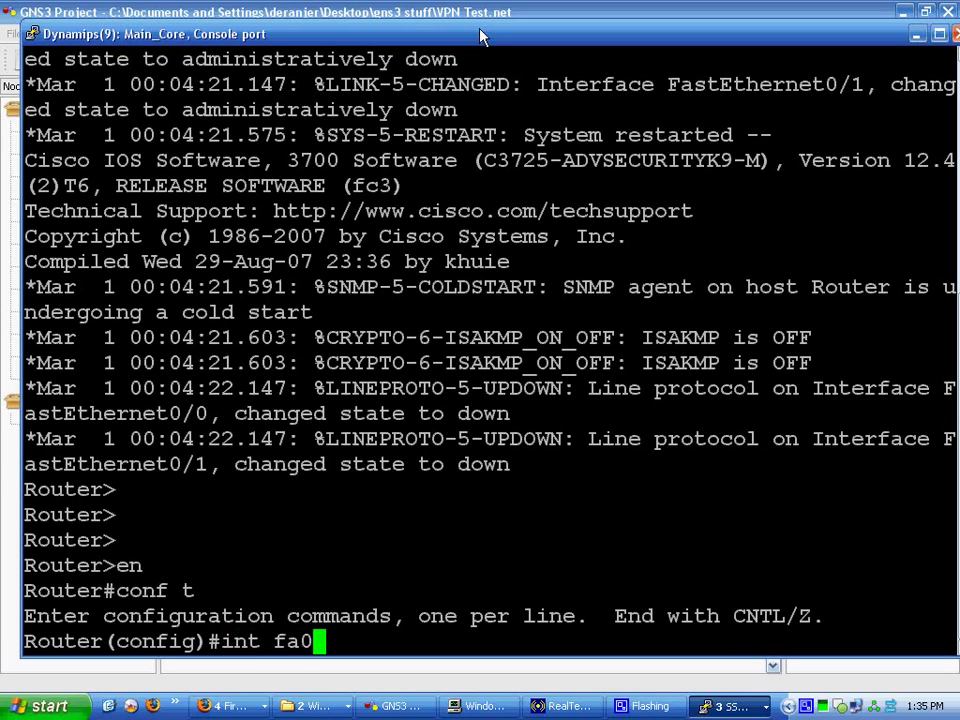
key("Return")
type("ip add")
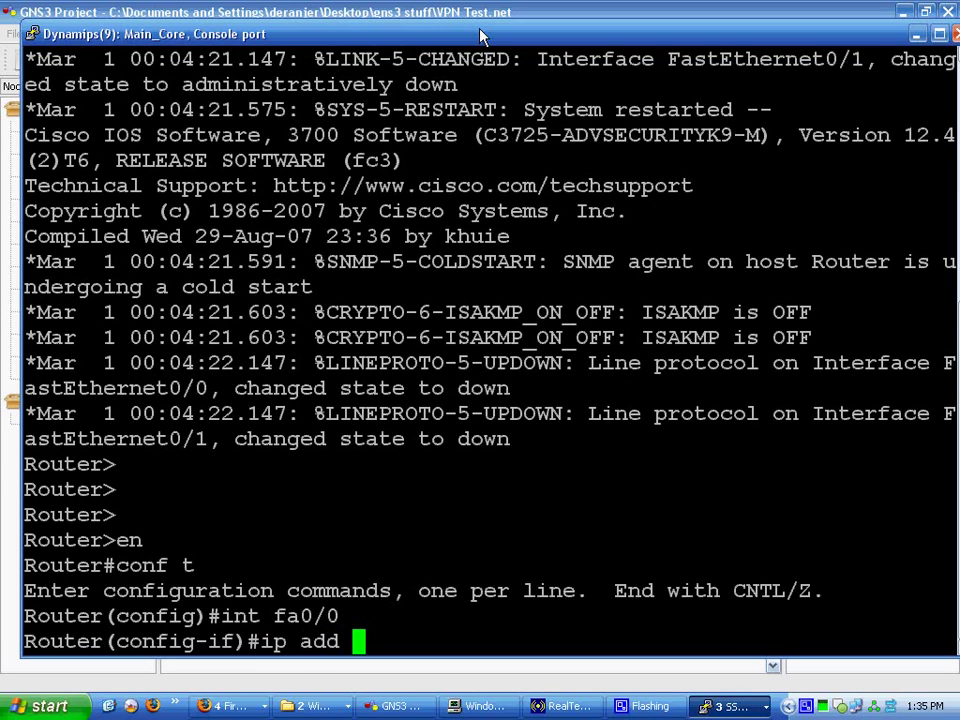
left_click_drag(480, 36, 503, 42)
type("12.")
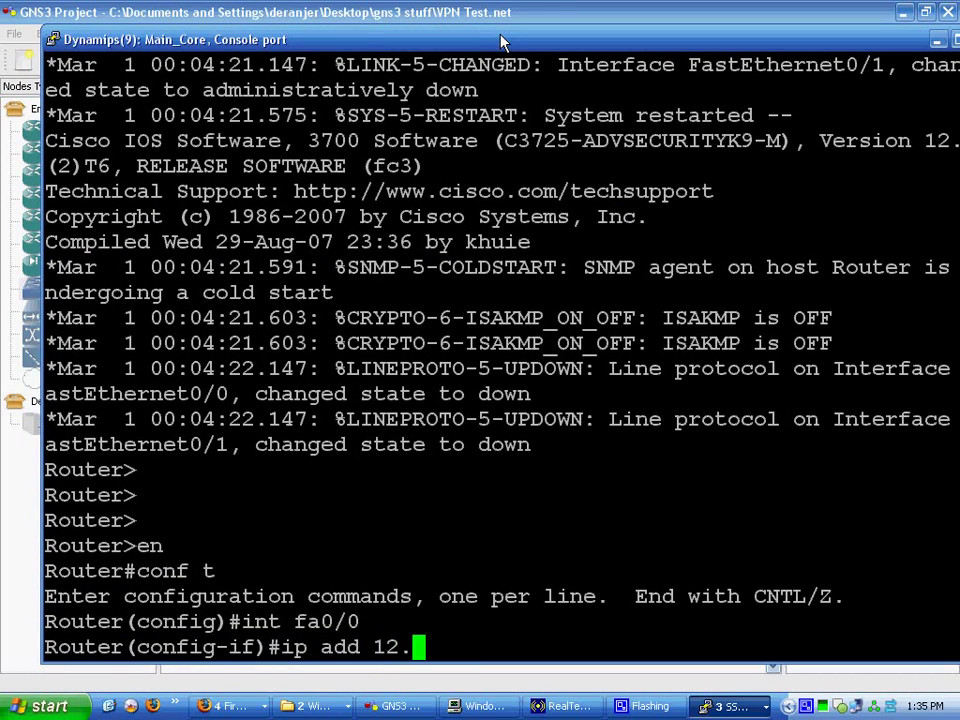
type("12.12.2")
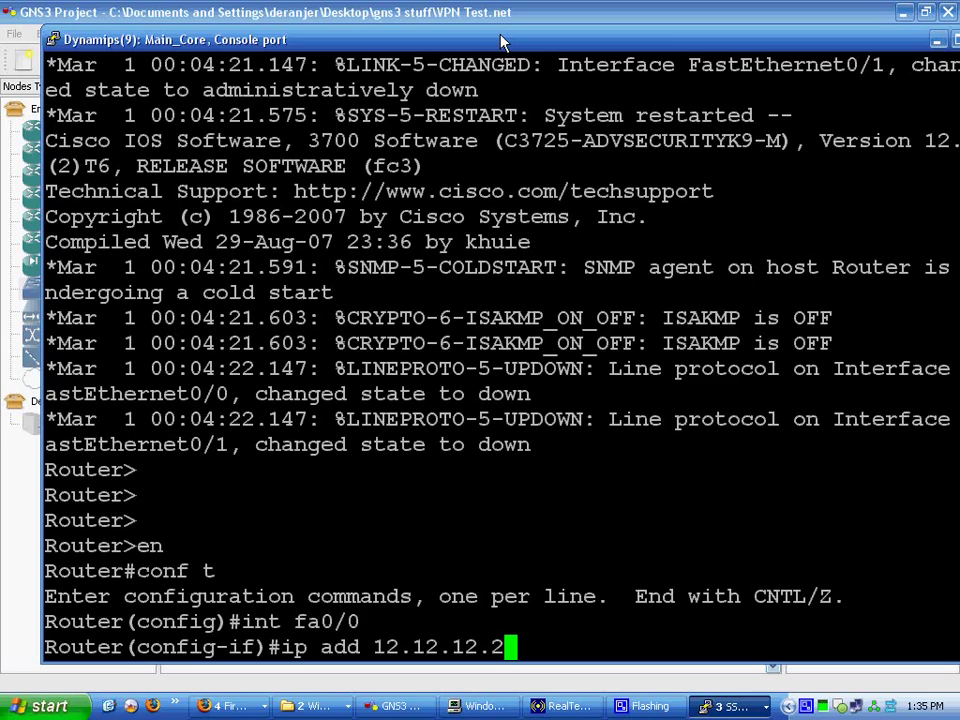
type(" 255")
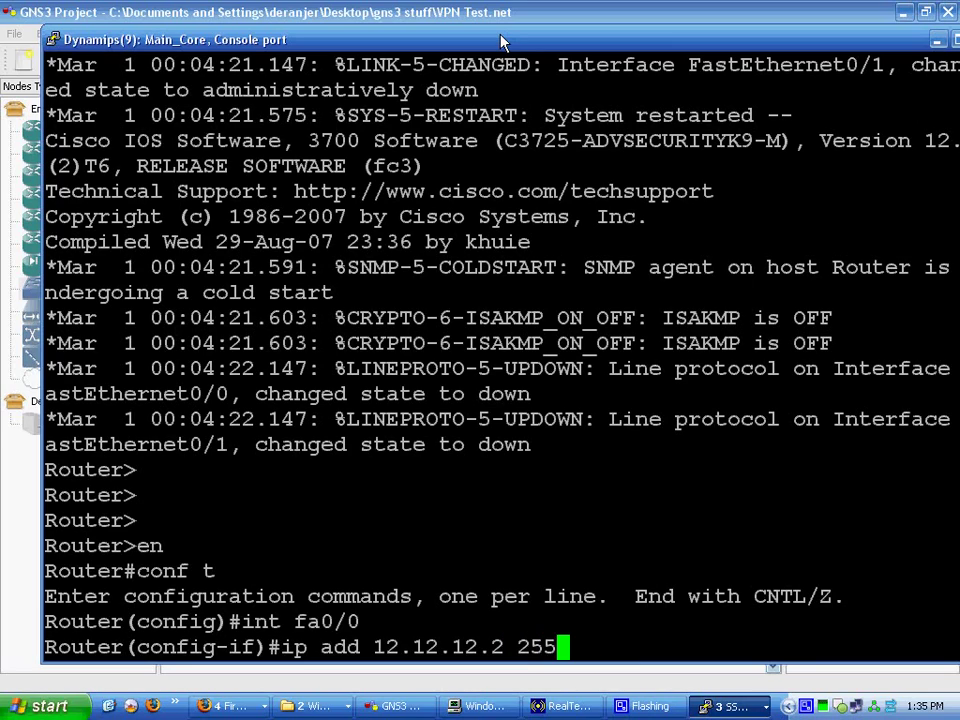
type(".255.255.0")
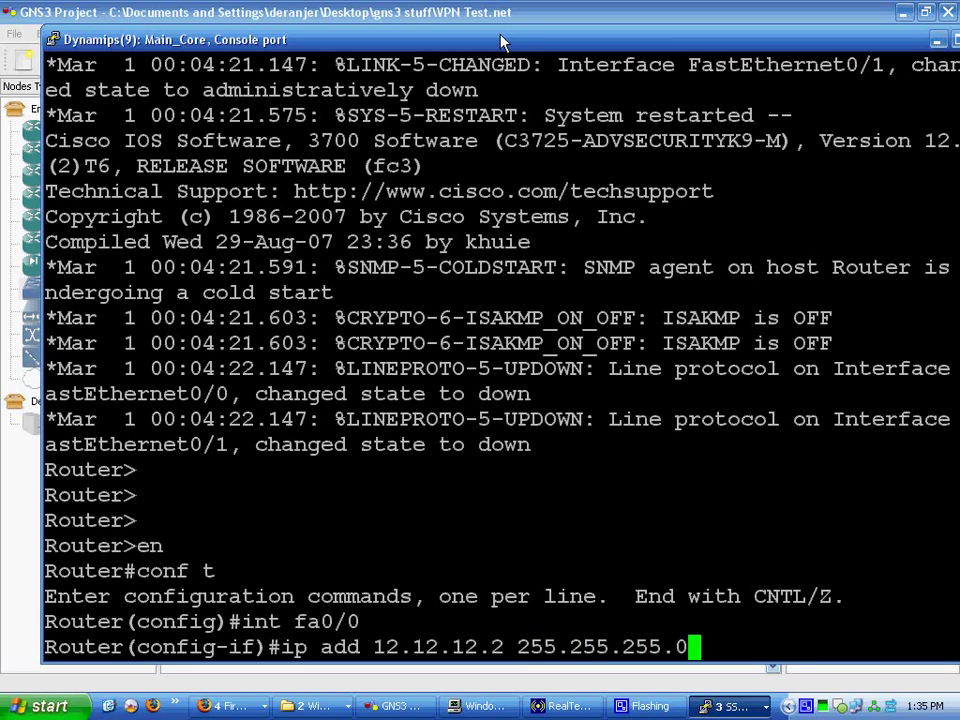
key("Return")
type("no shut")
key("Return")
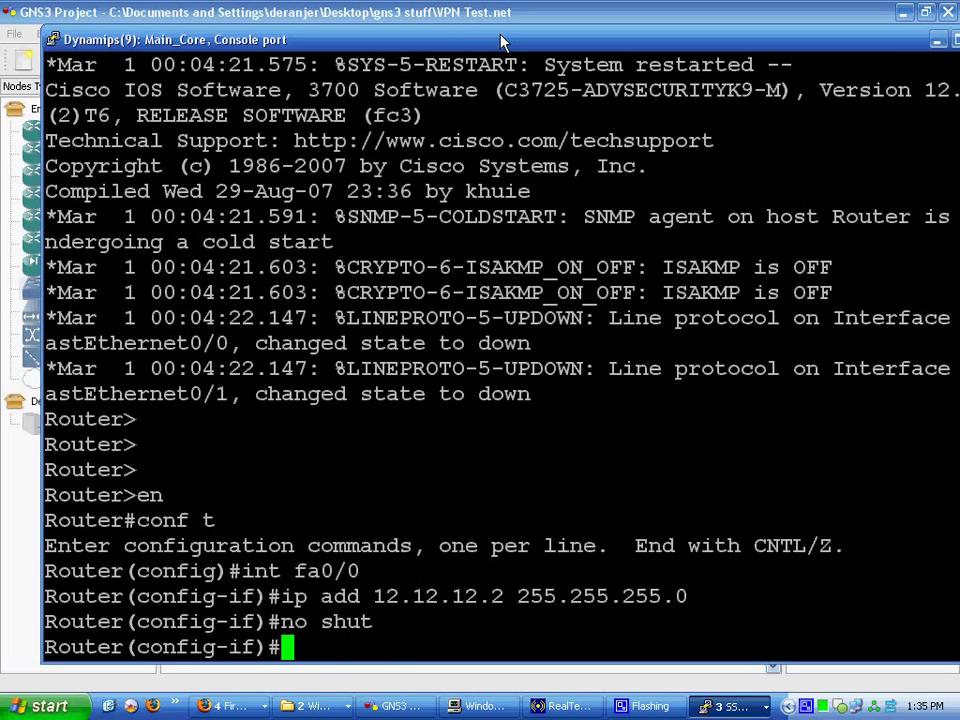
- Give FastEthernet0/1 the address 10.10.10.1 255.255.255.0 and enable it
type("int fa0/1")
key("Return")
type("ip ")
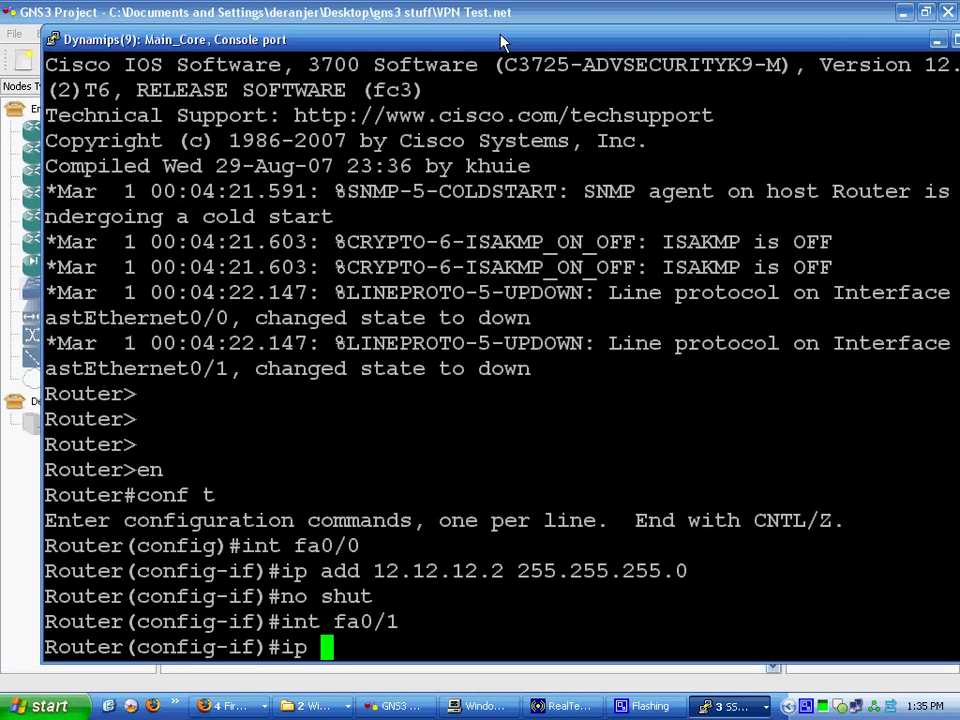
type("add 10.10.01")
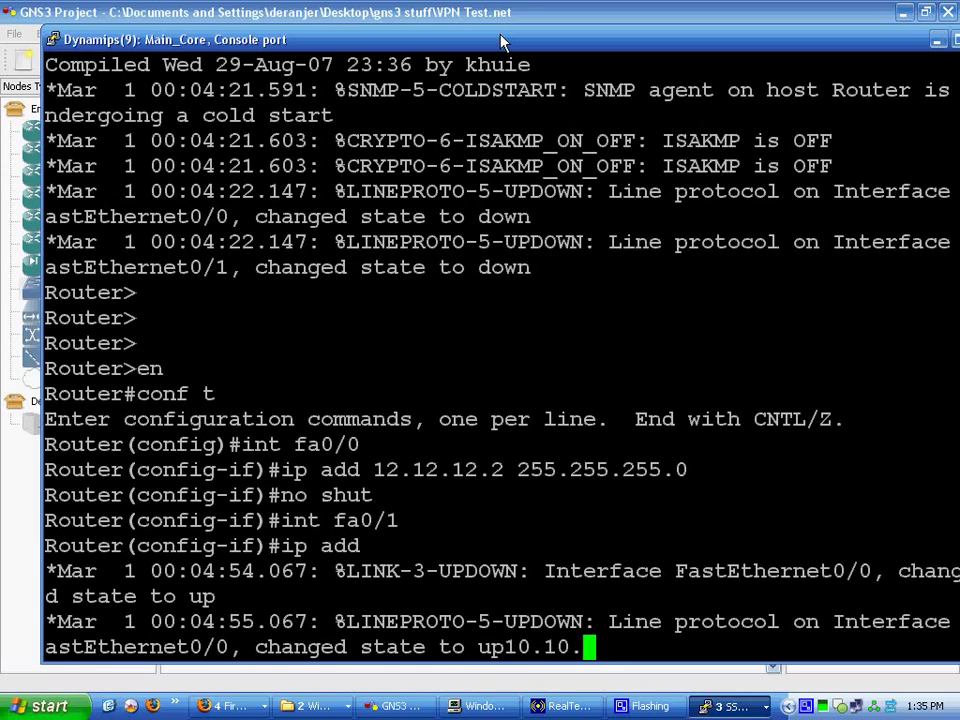
key("BackSpace")
key("BackSpace")
type("10.1 ")
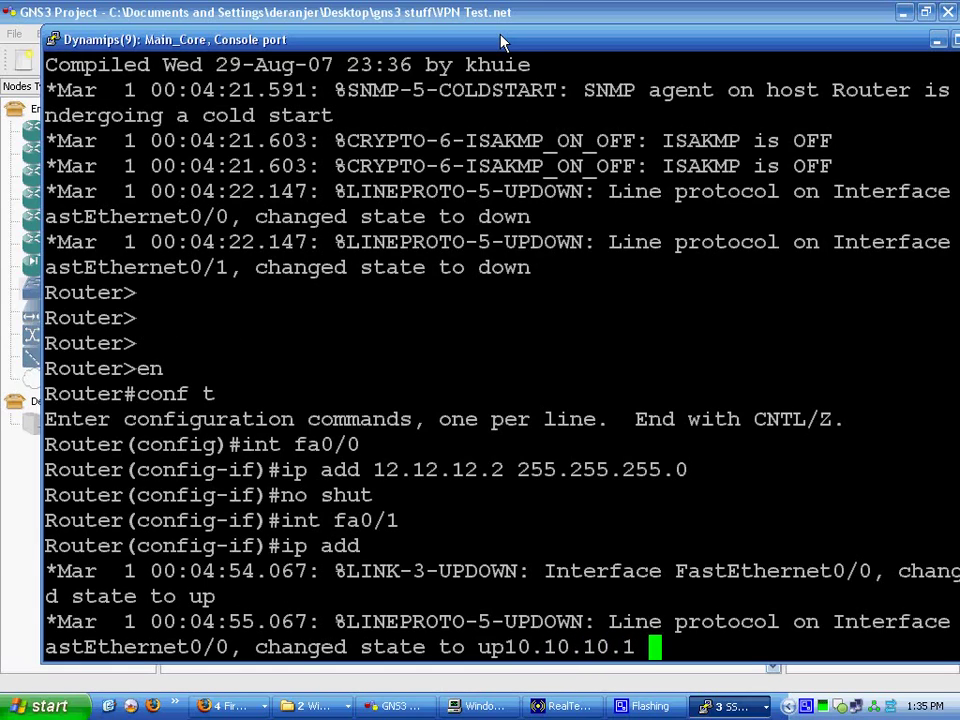
type("255.255.255.0")
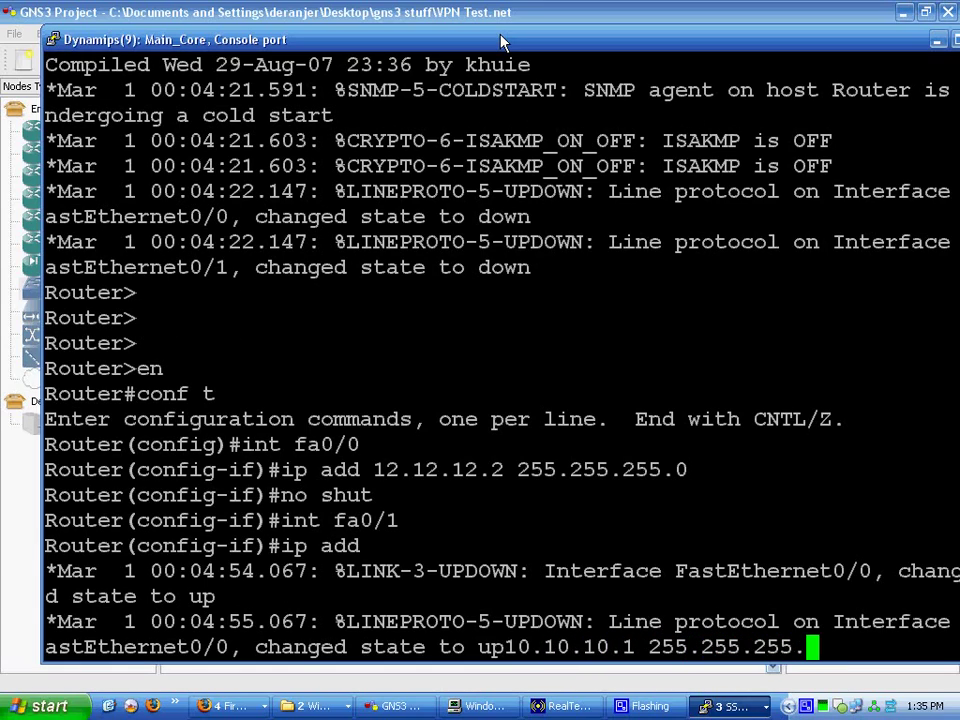
key("Return")
type("no shut")
key("Return")
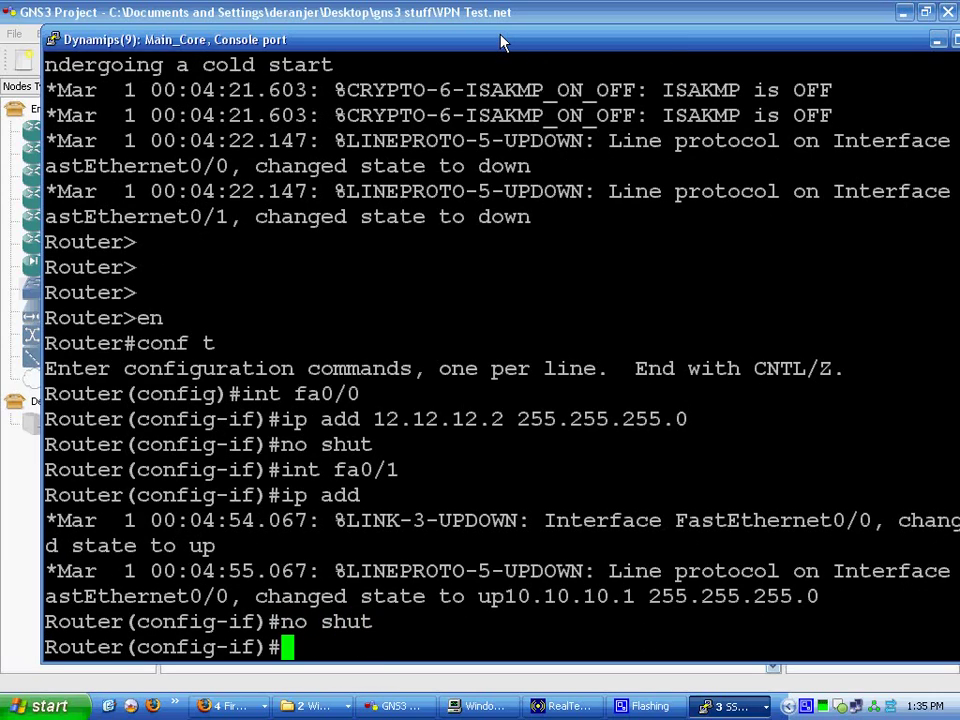
- Add default route 0.0.0.0 0.0.0.0 via 12.12.12.1, then check it with 'do sh ip route'
key("ctrl+z")
type("conf t")
key("Return")
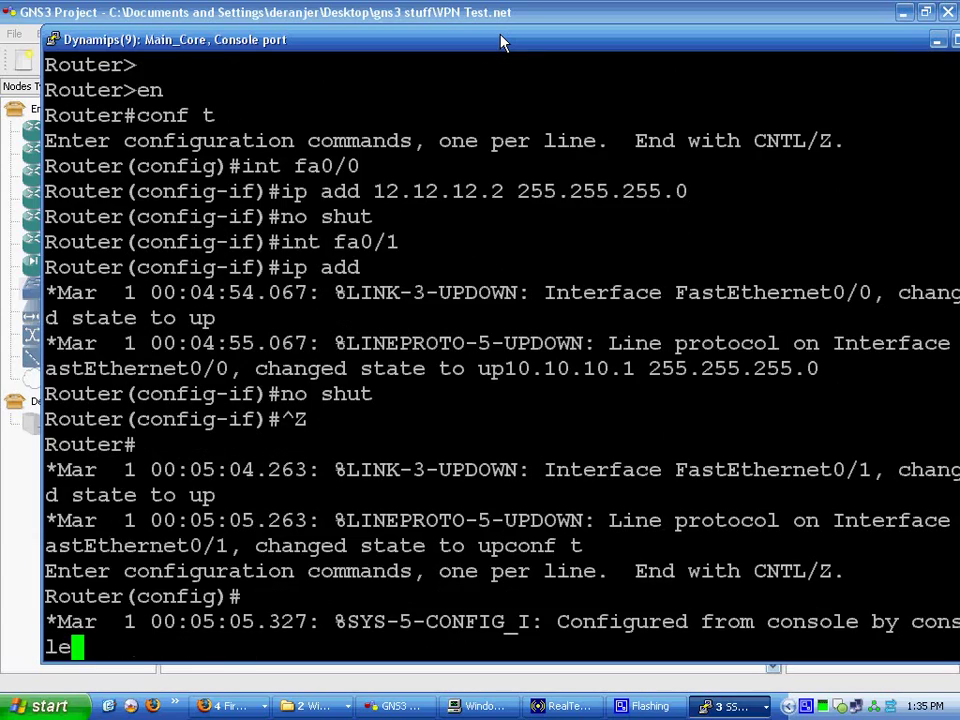
type("ip route ")
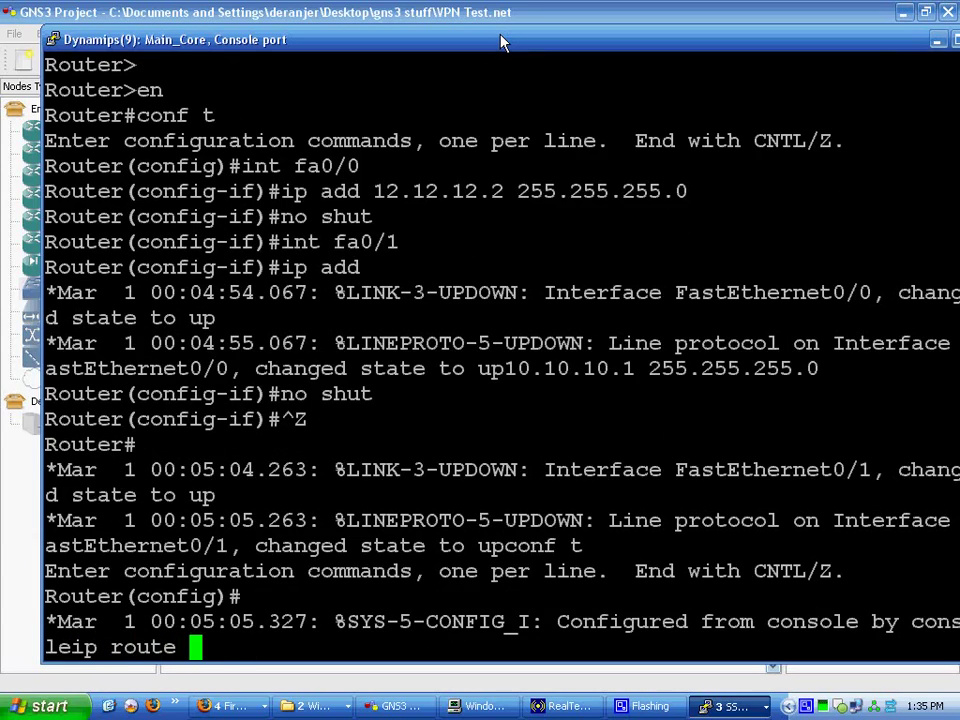
type("0.0.0.0 0.")
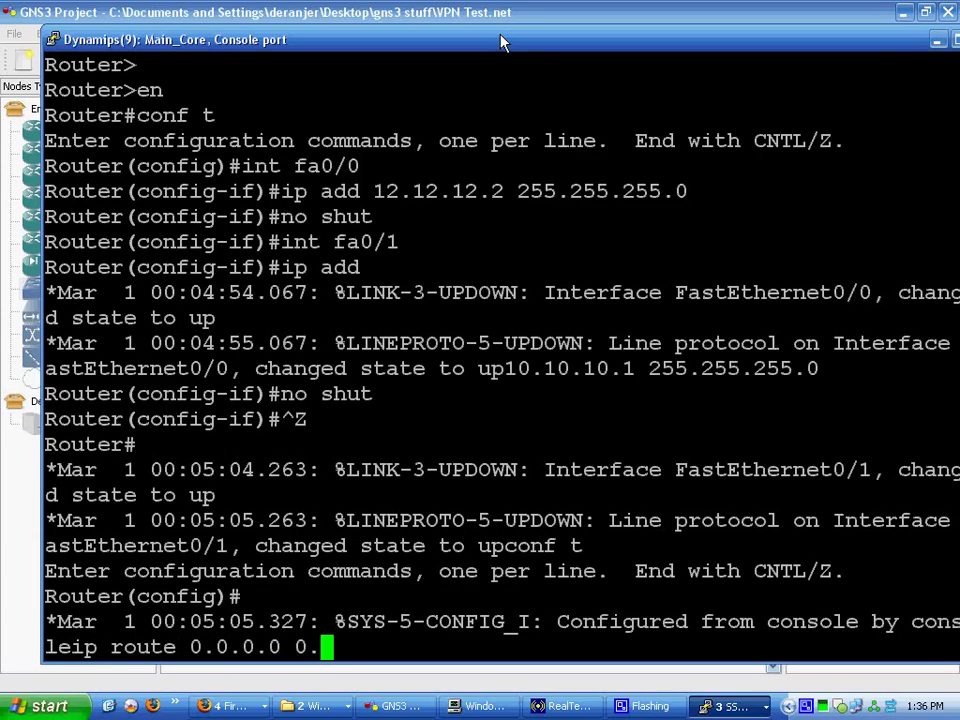
type("0.0.0 ")
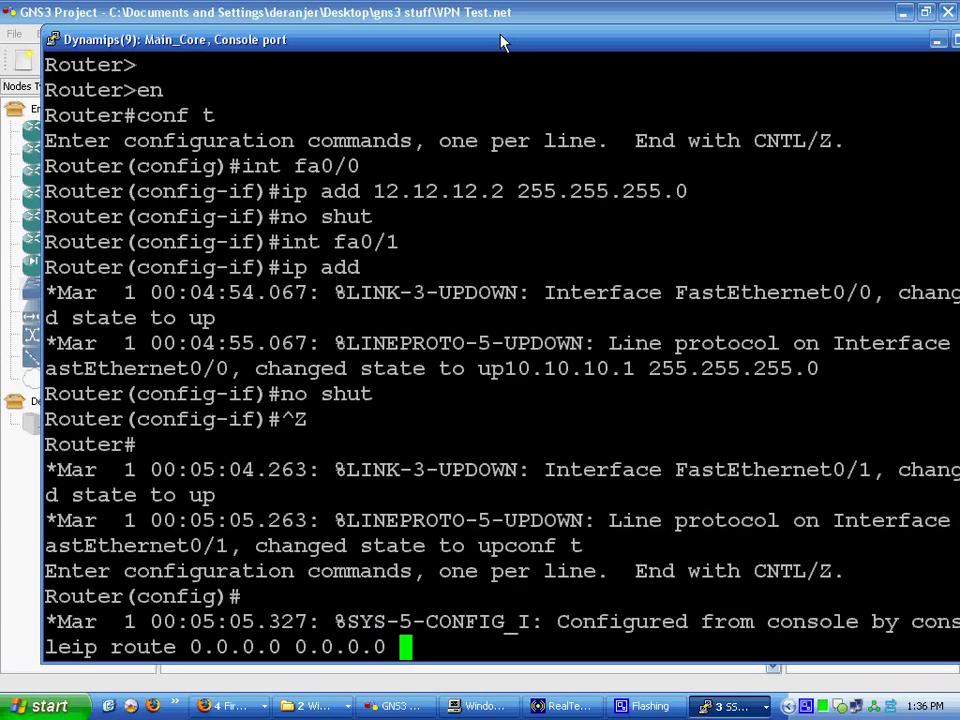
type("12.12")
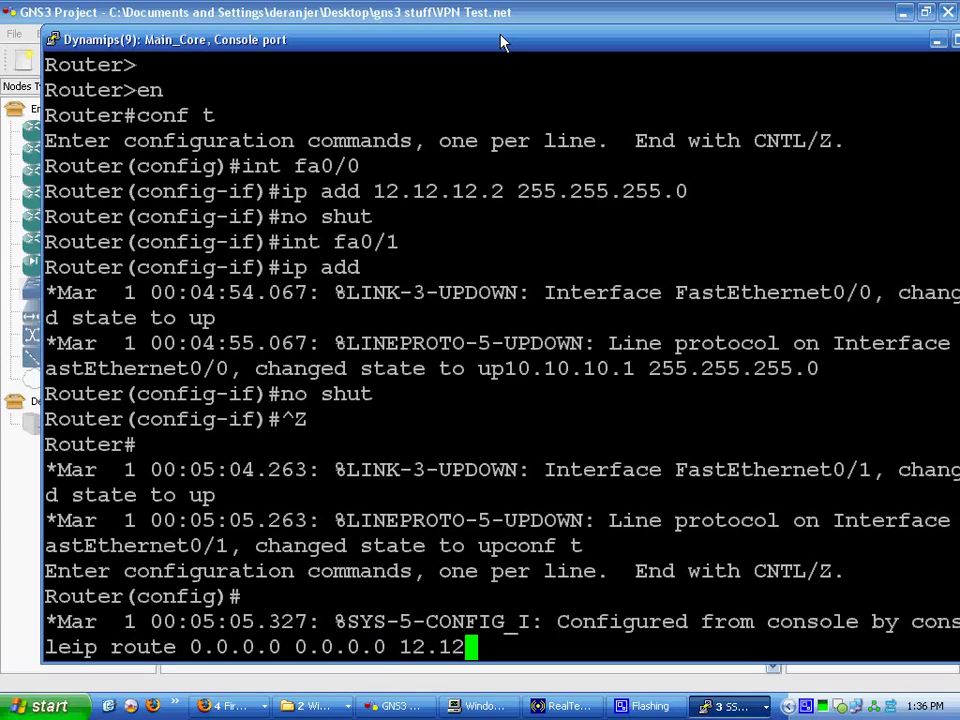
type(".12.1")
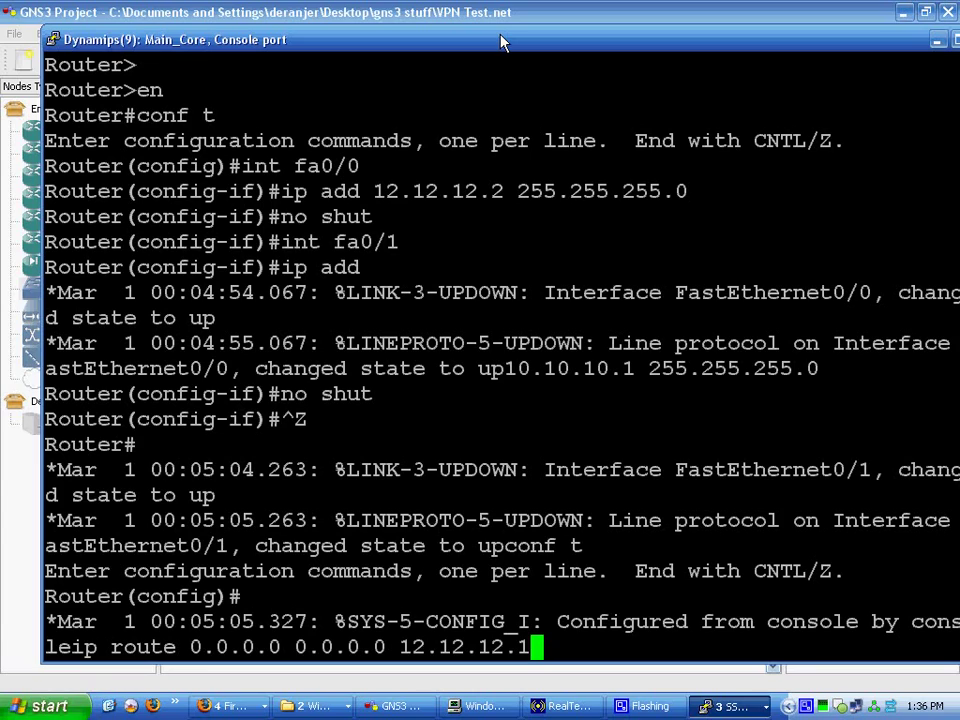
key("Return")
key("Return")
key("Return")
key("Return")
key("Return")
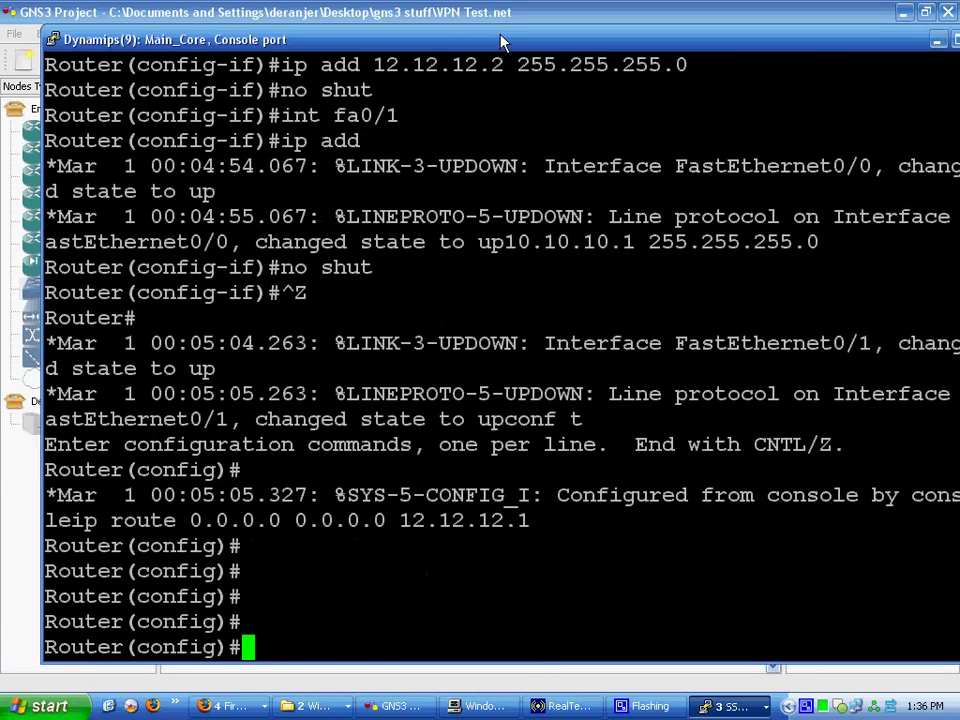
type("do sh ip ")
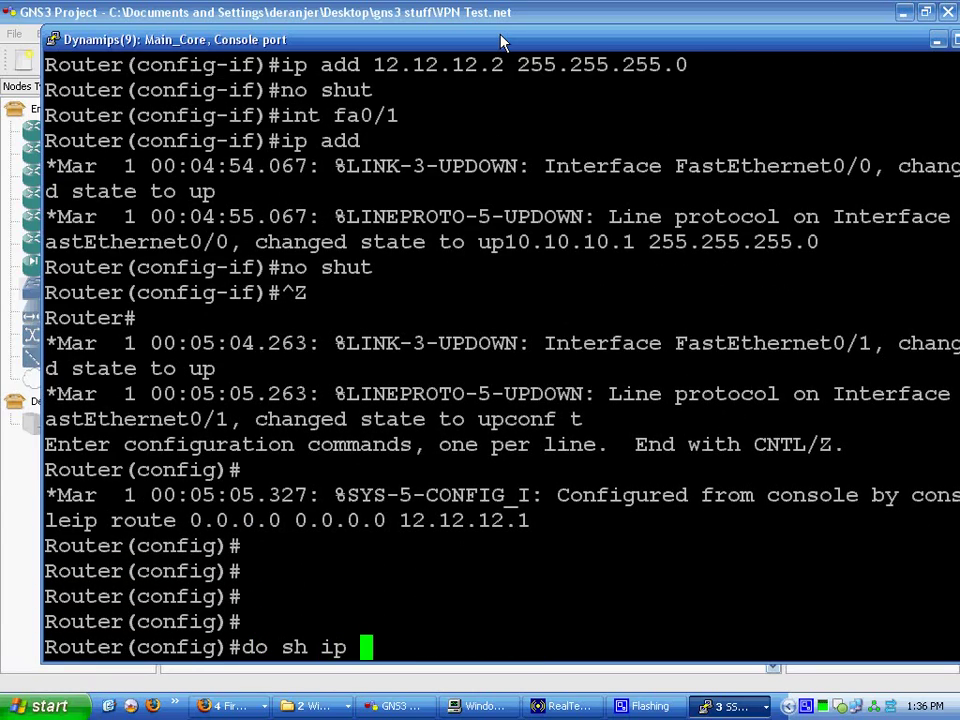
type("route")
key("Return")
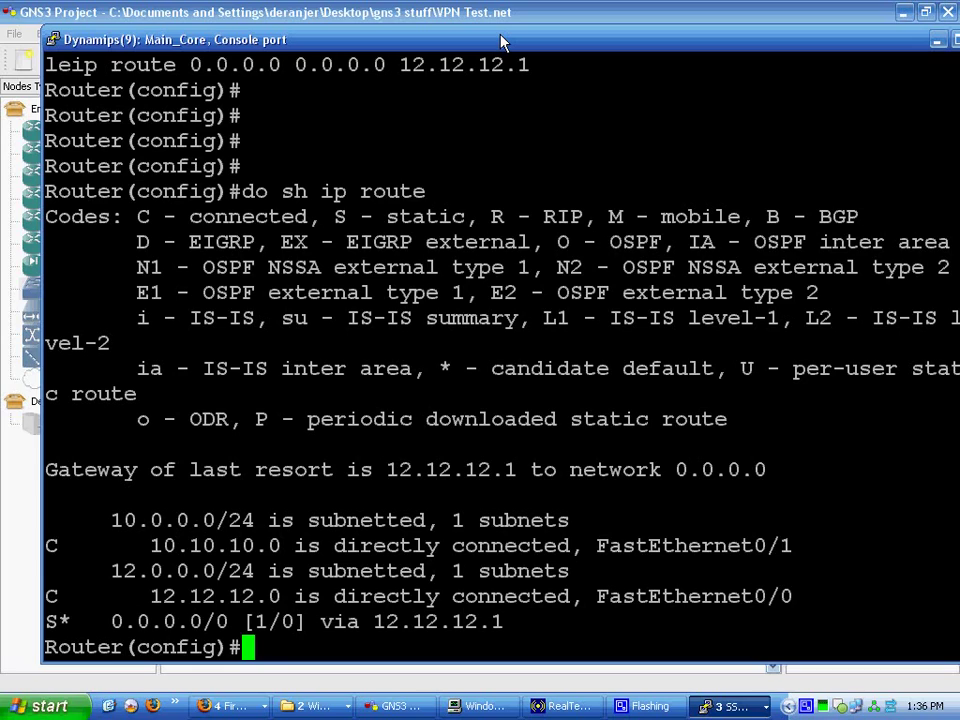
- Ping 11.11.11.2 twice from Main_Core's privileged prompt, getting full replies
type("pin")
key("BackSpace")
key("BackSpace")
key("BackSpace")
key("ctrl+z")
type("ping")
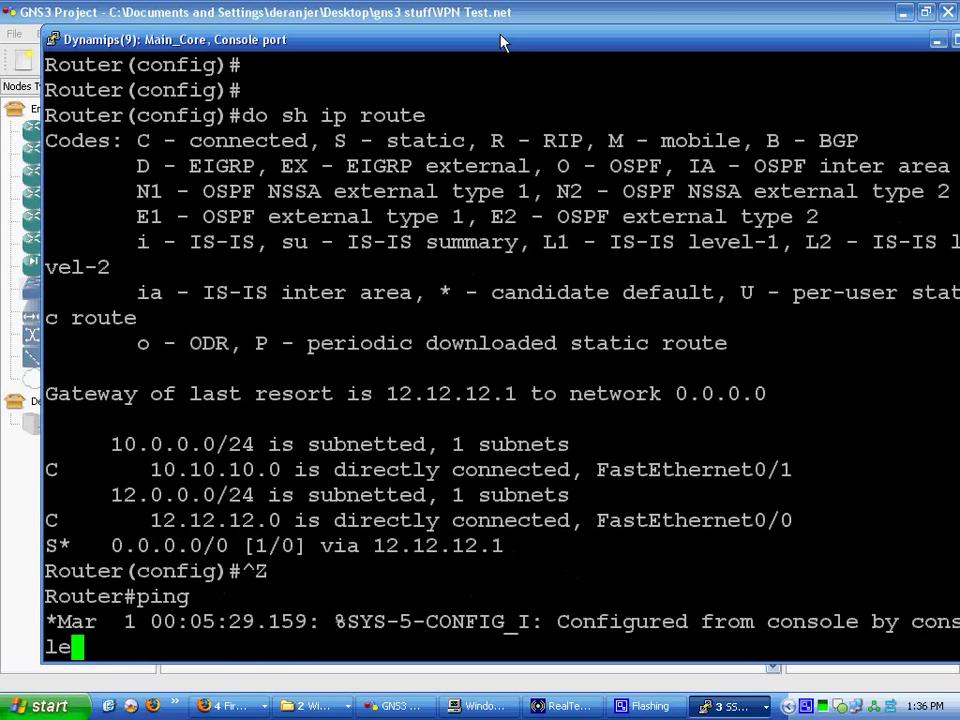
key("Return")
key("Return")
key("Return")
key("Return")
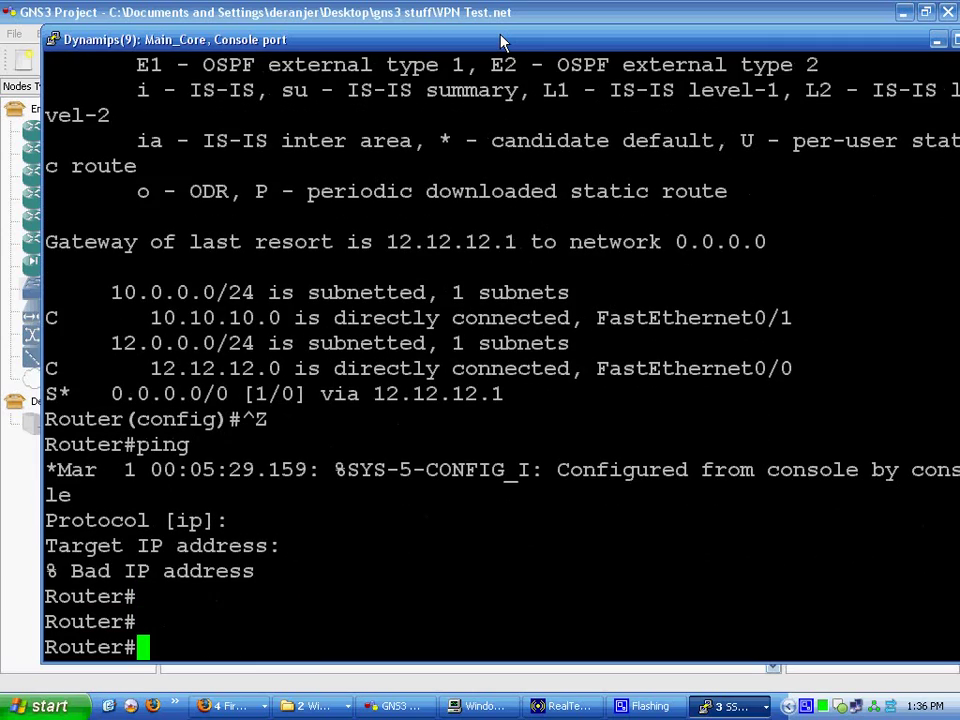
type("ping")
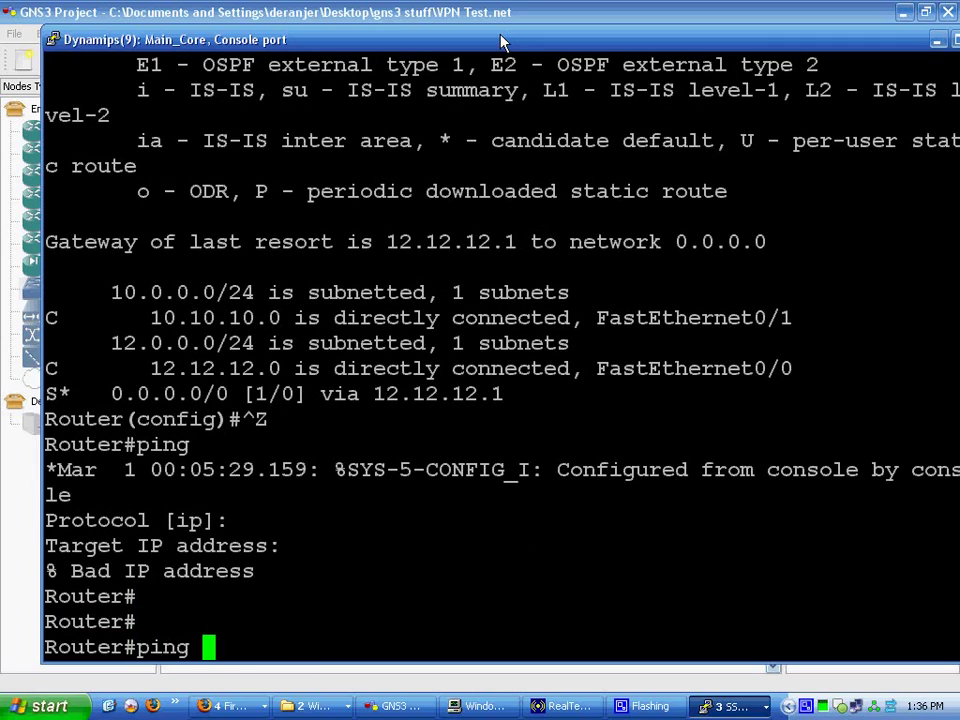
left_click_drag(500, 40, 431, 486)
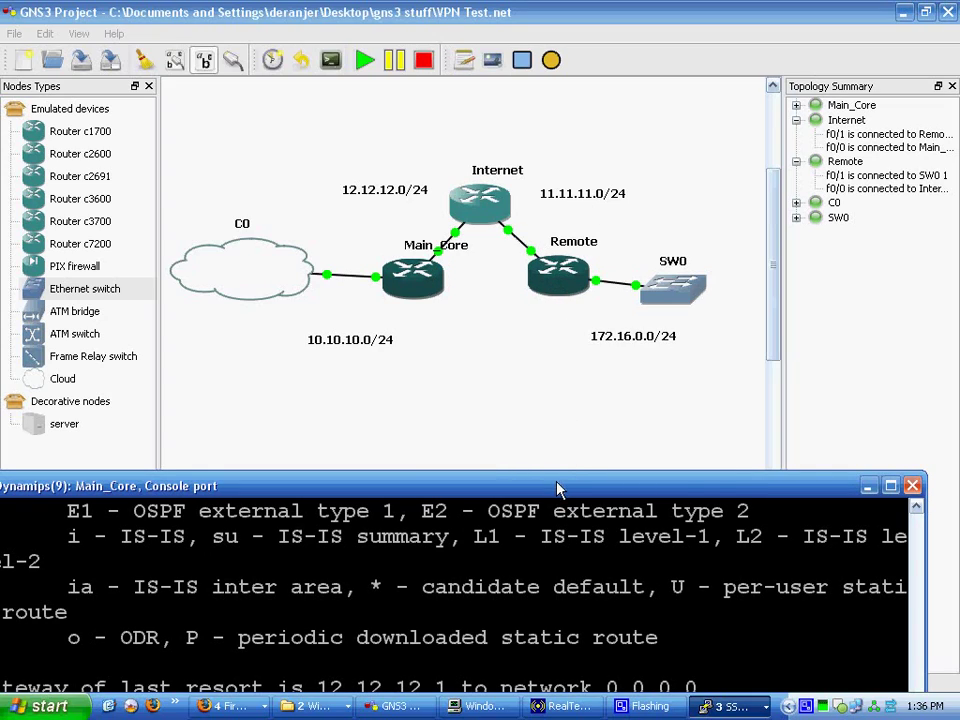
left_click_drag(558, 490, 597, 60)
type("11.11.11.2")
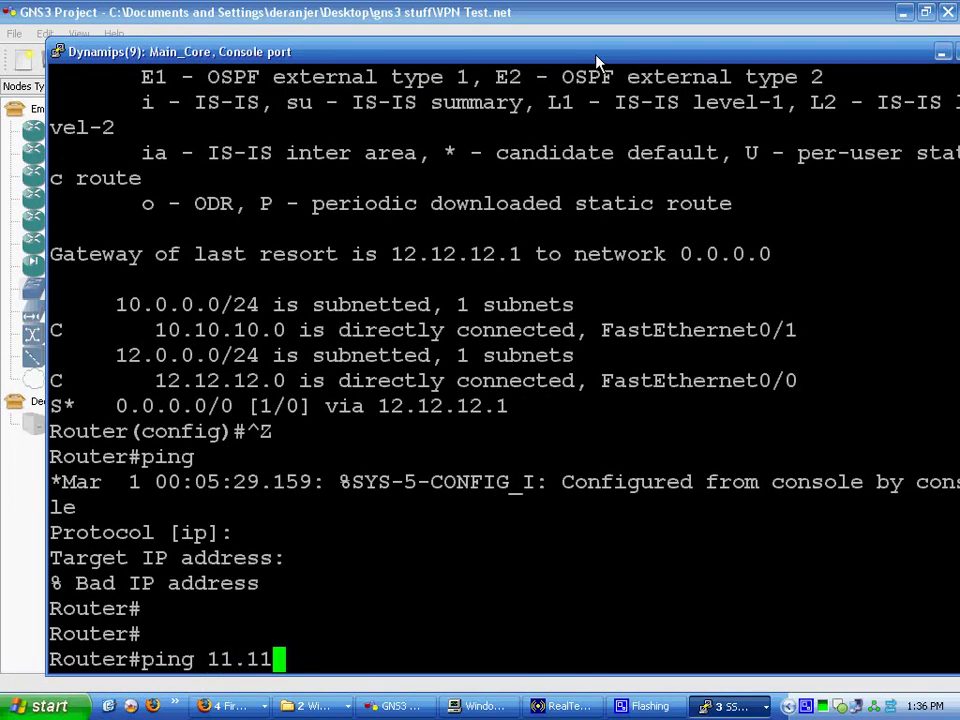
key("Return")
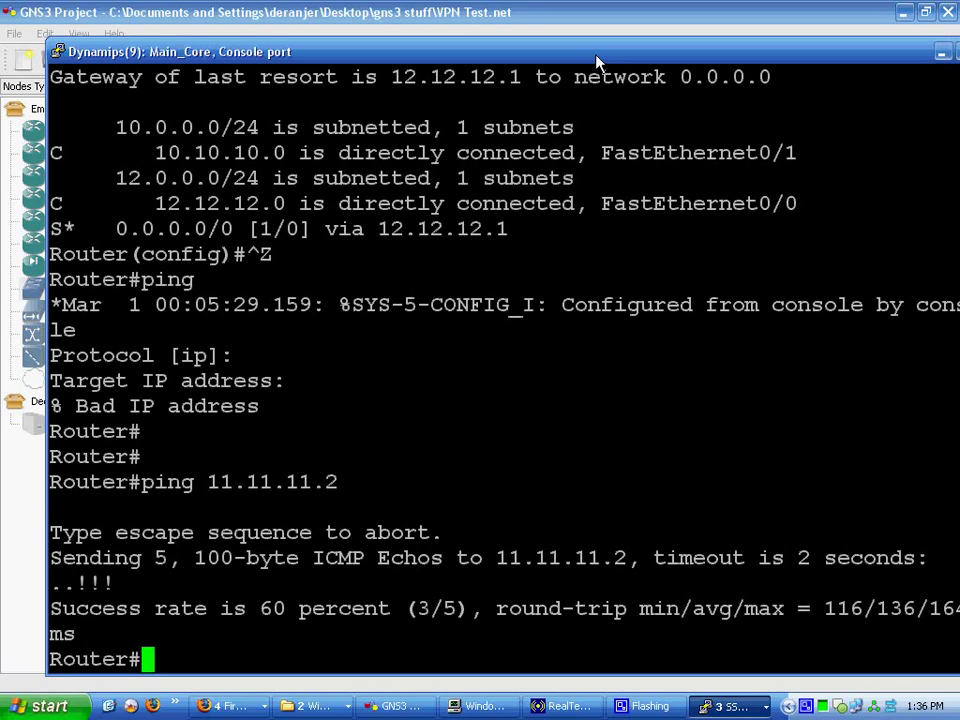
key("Up")
key("Return")
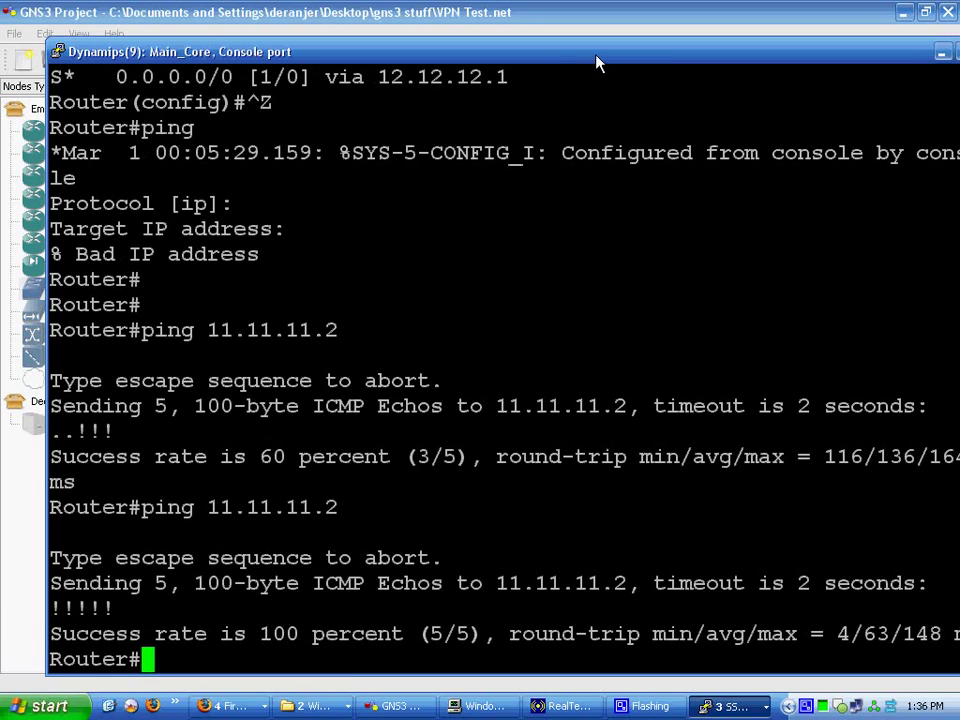
- Ping 172.16.0.1 from Main_Core, which fails with 0 percent success
left_click_drag(596, 63, 560, 27)
key("Up")
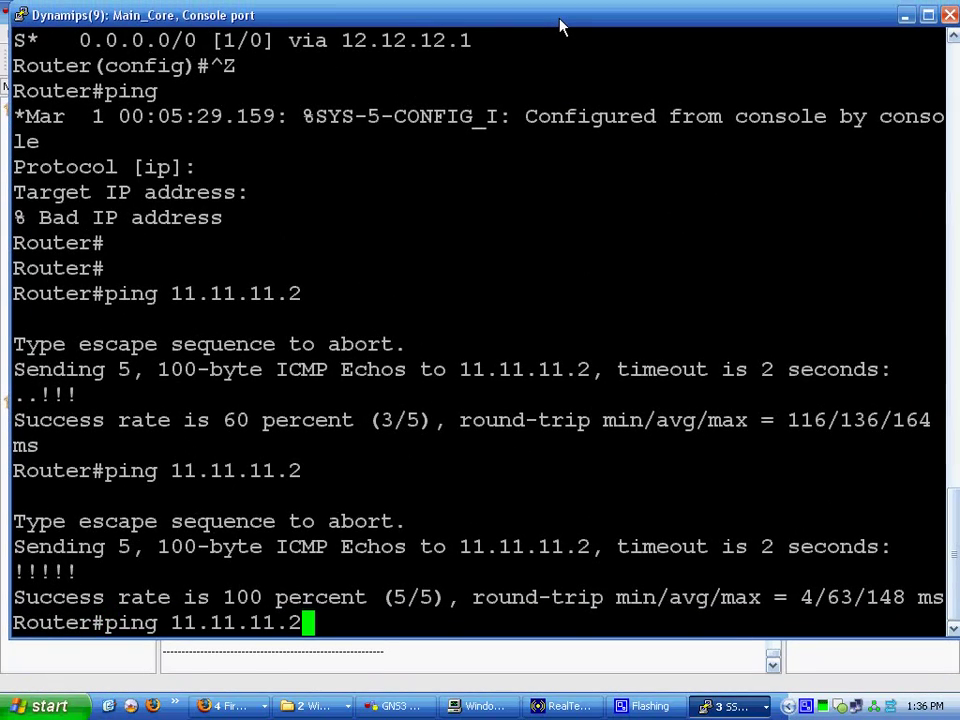
key("BackSpace")
key("BackSpace")
key("BackSpace")
key("BackSpace")
key("BackSpace")
key("BackSpace")
key("BackSpace")
key("BackSpace")
key("BackSpace")
key("BackSpace")
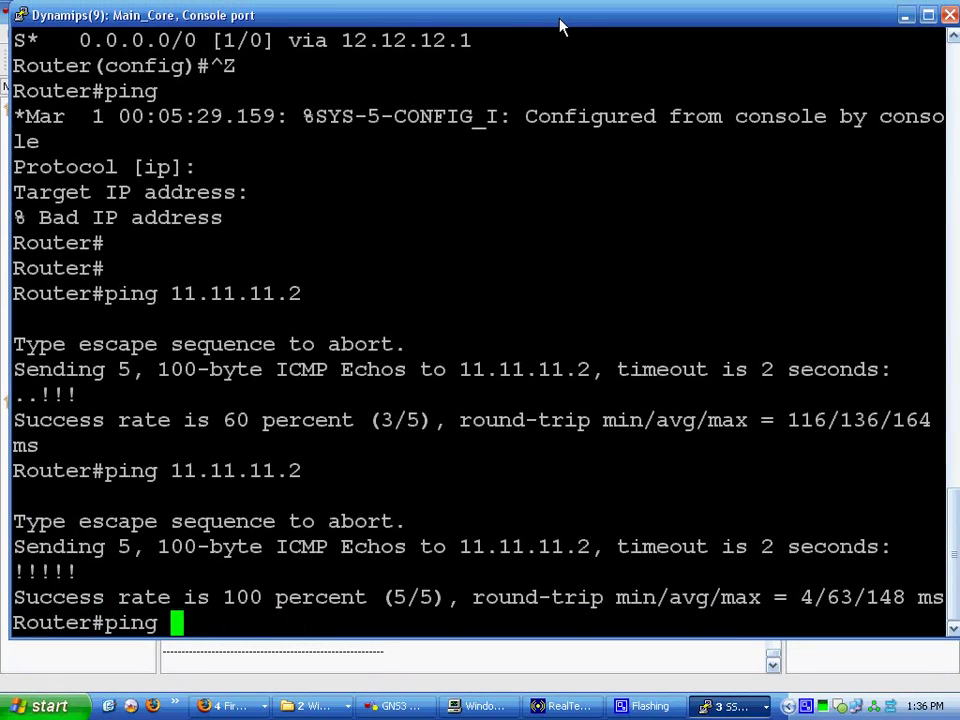
type("172.16.0")
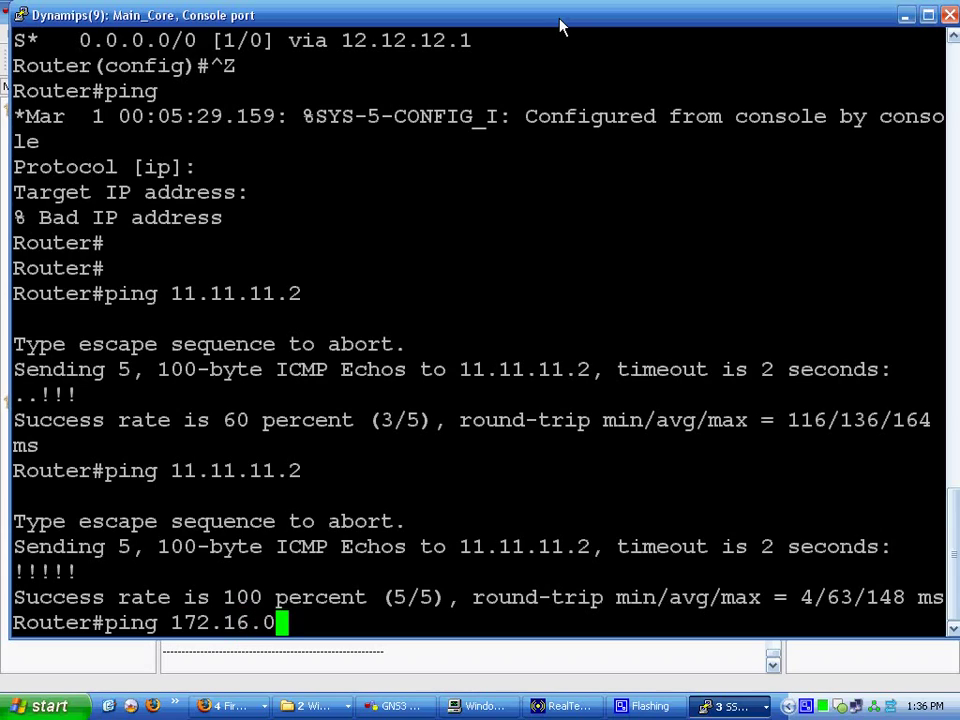
type(".1")
key("Return")
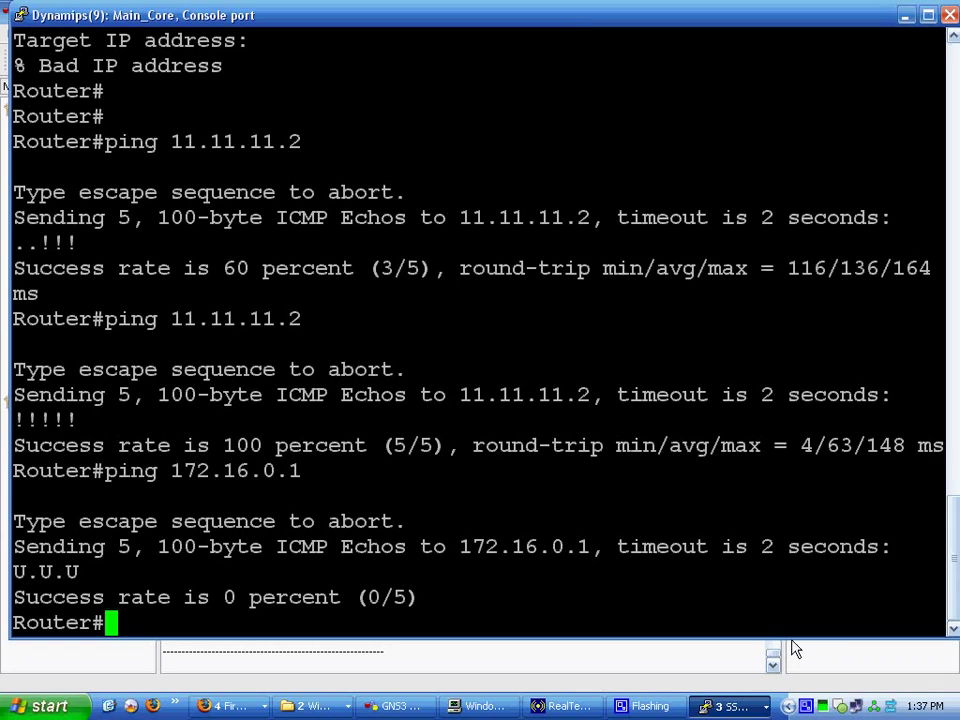
- Minimize the router consoles, bring the GNS3 topology forward, and select the Internet router
right_click(806, 706)
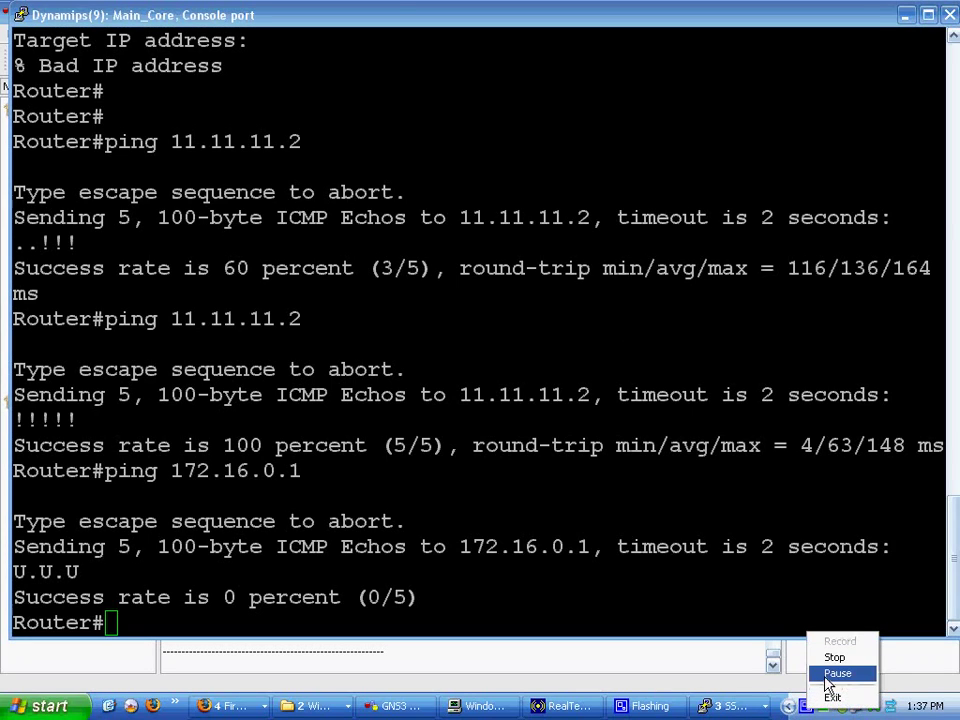
left_click(836, 673)
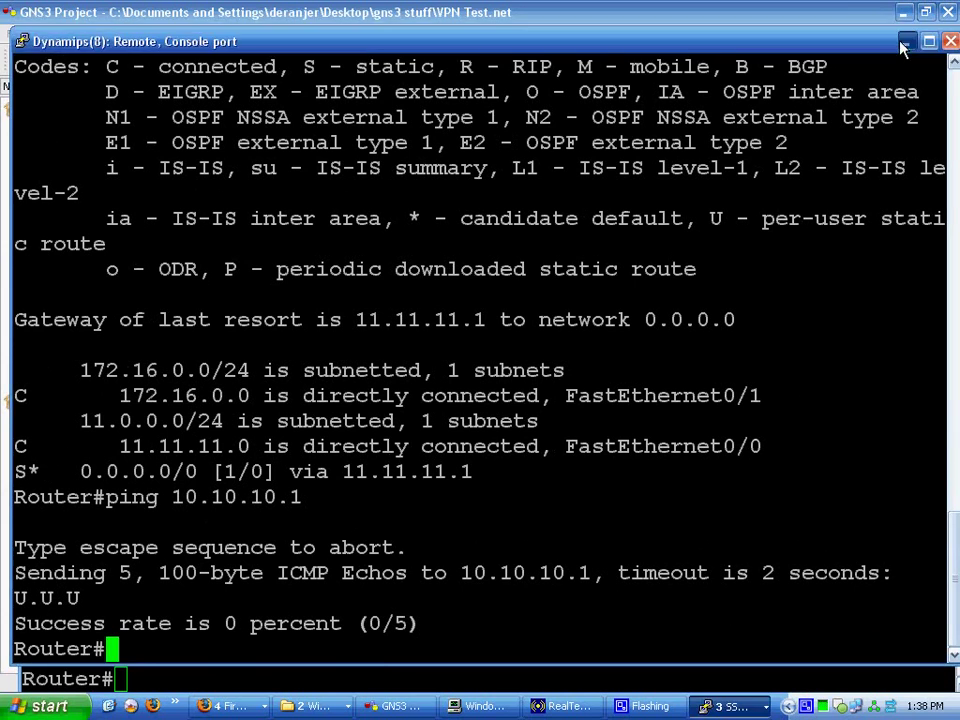
left_click(904, 42)
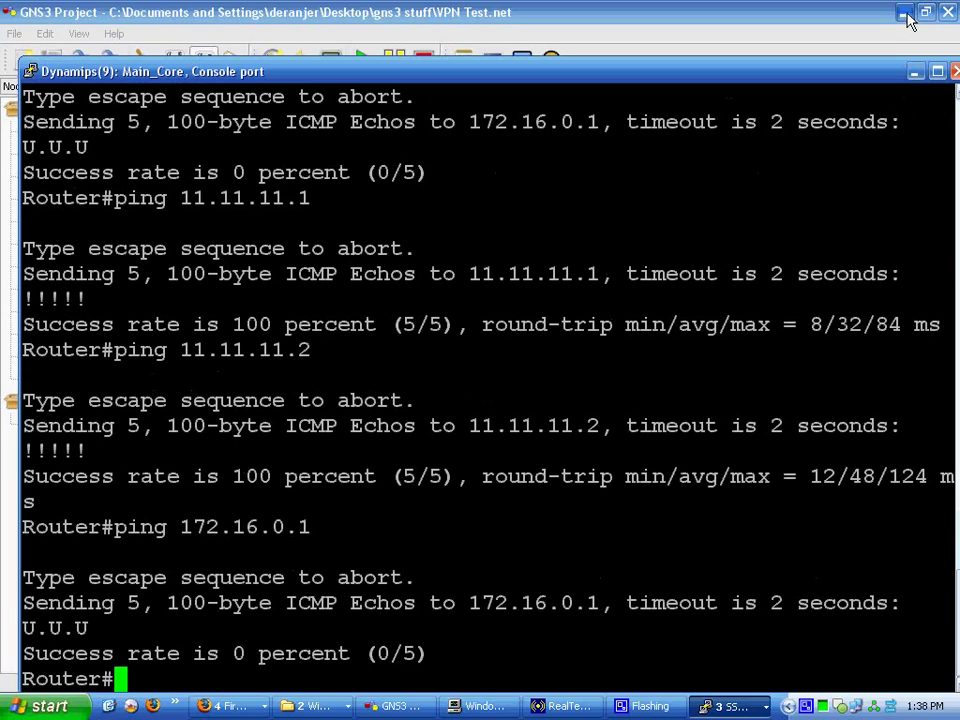
left_click(903, 12)
left_click(398, 706)
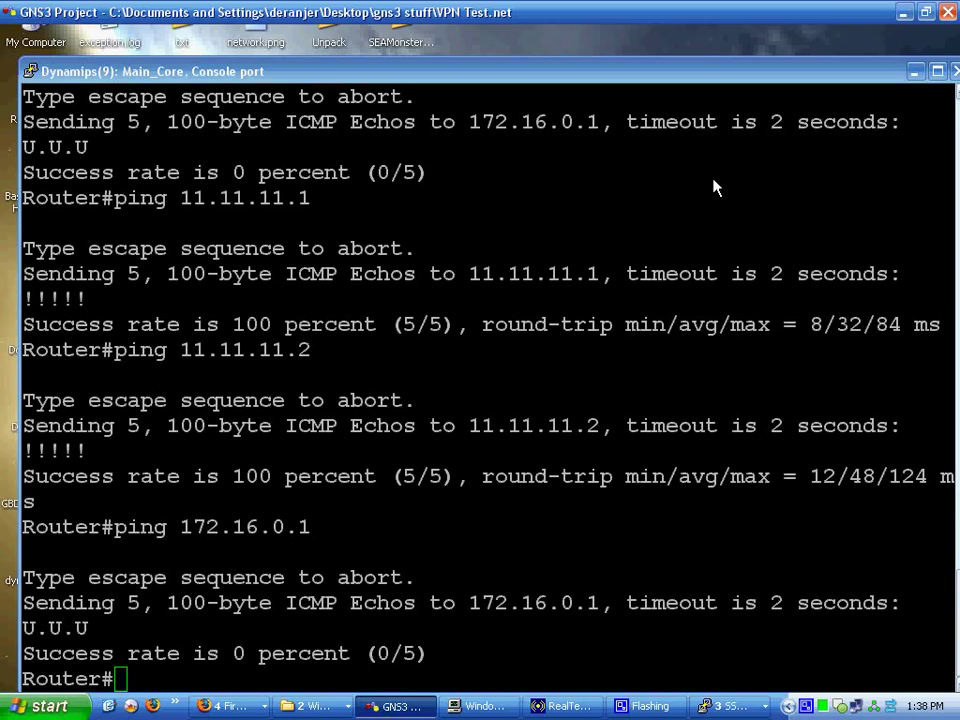
left_click(498, 210)
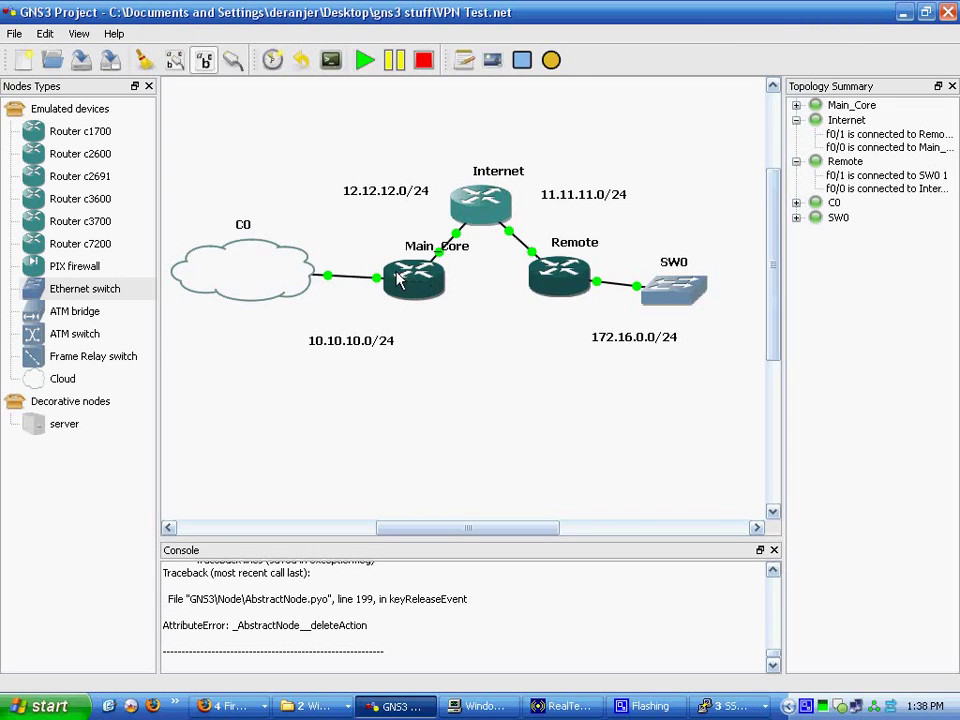